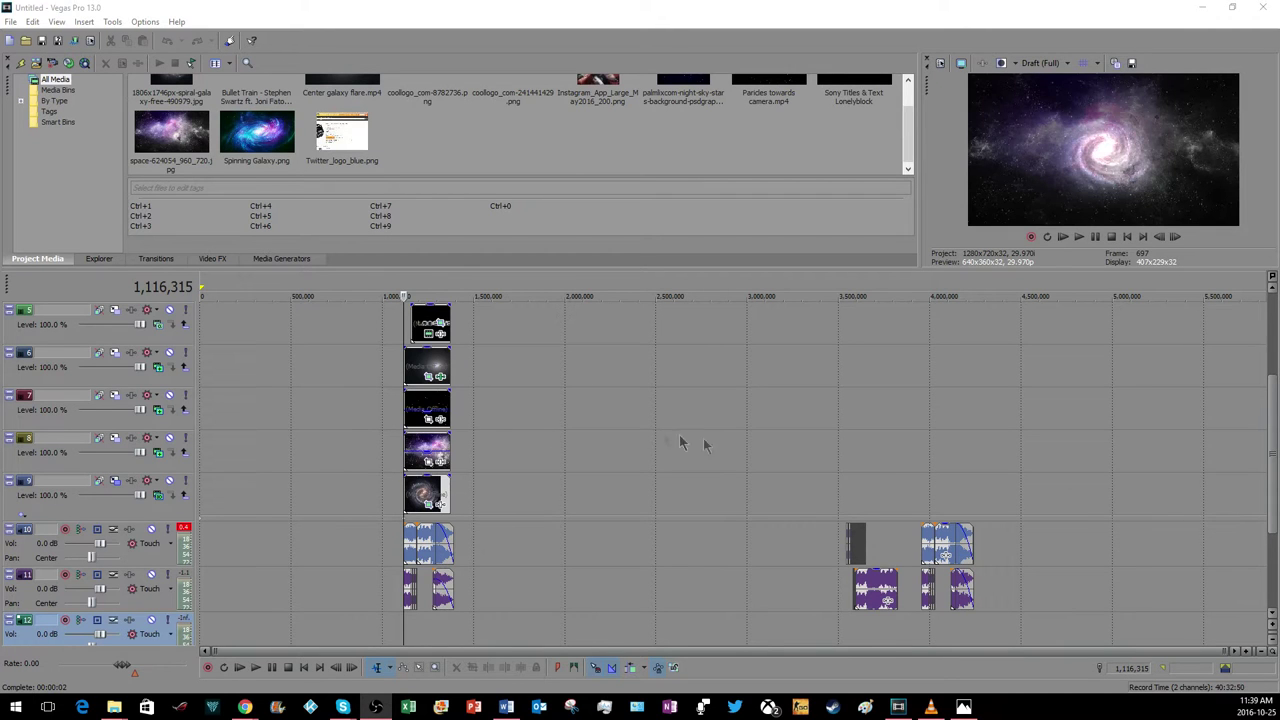
Create a new project with the HD 1080-60i (1920x1080, 29.970 fps) template.
left_click_drag(1275, 375, 1272, 454)
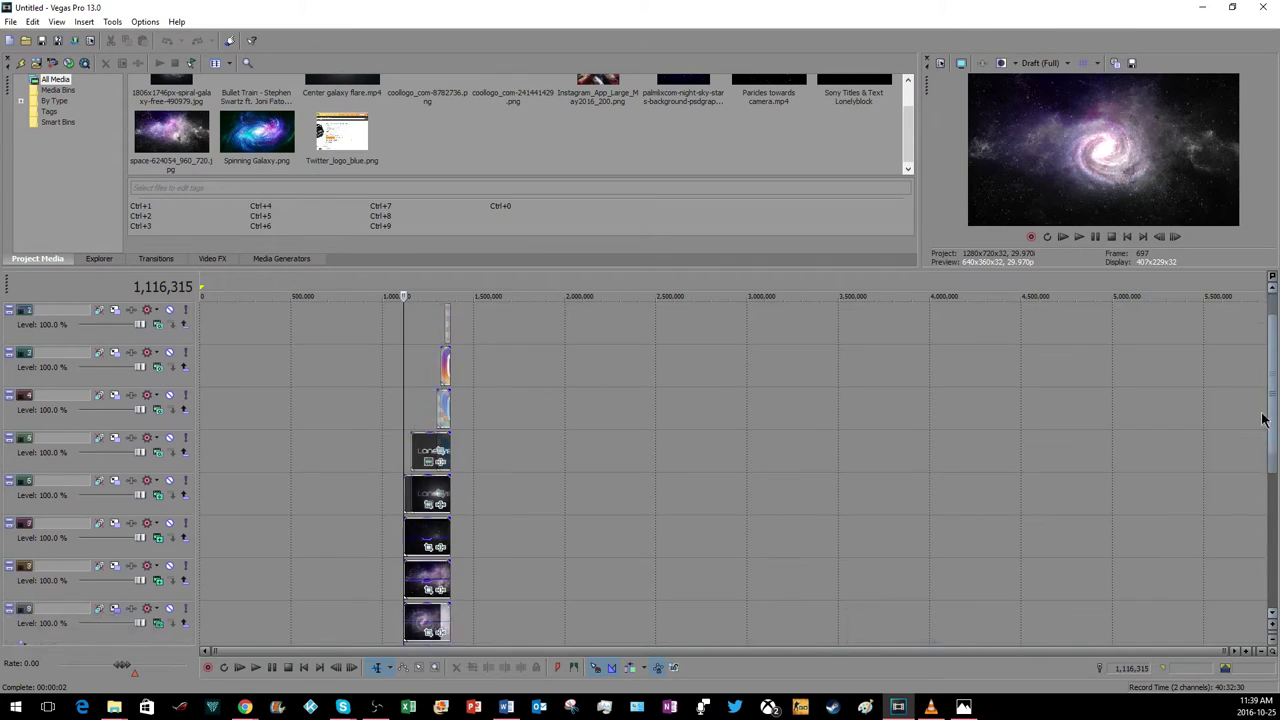
scroll(1262, 420, "down", 3)
left_click(8, 21)
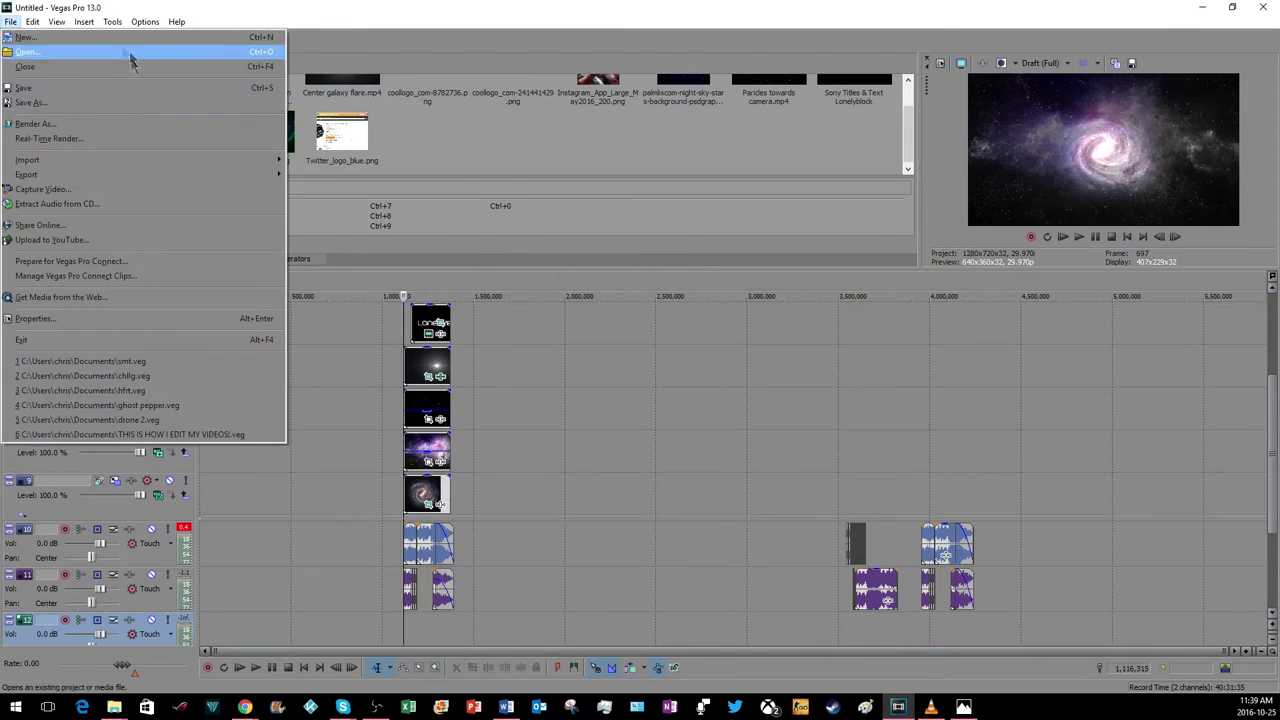
left_click(80, 44)
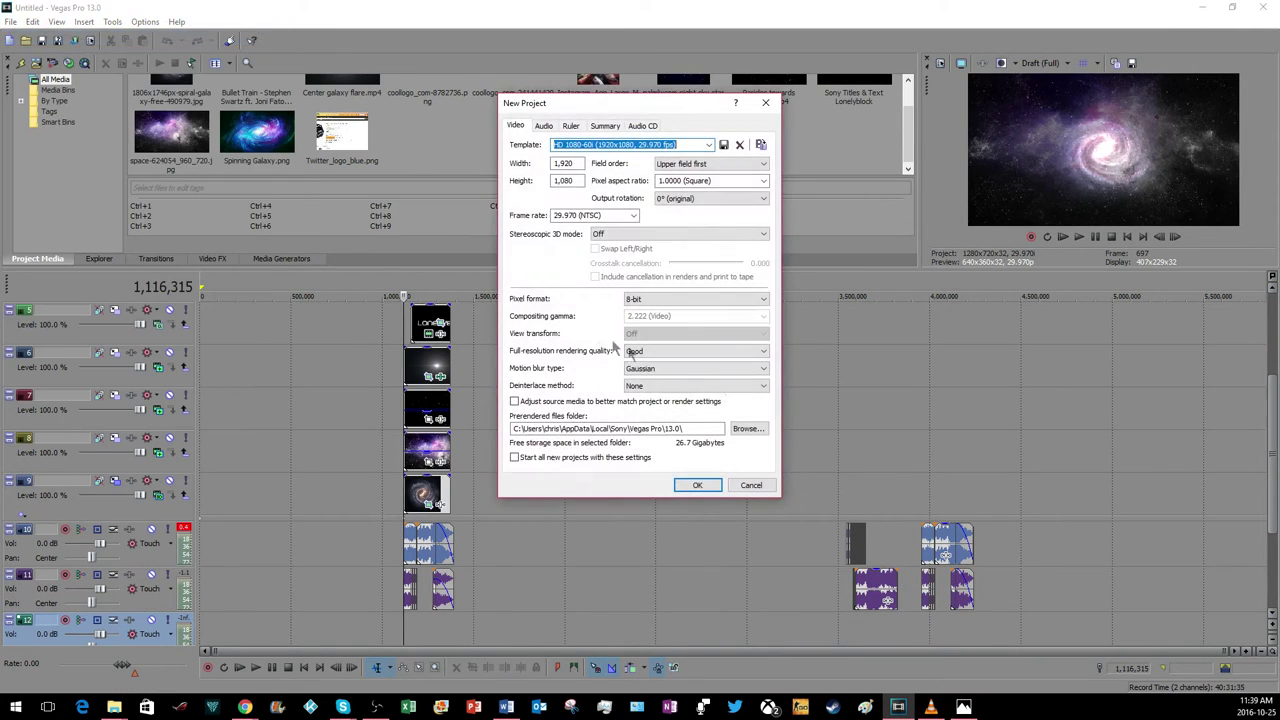
left_click(697, 485)
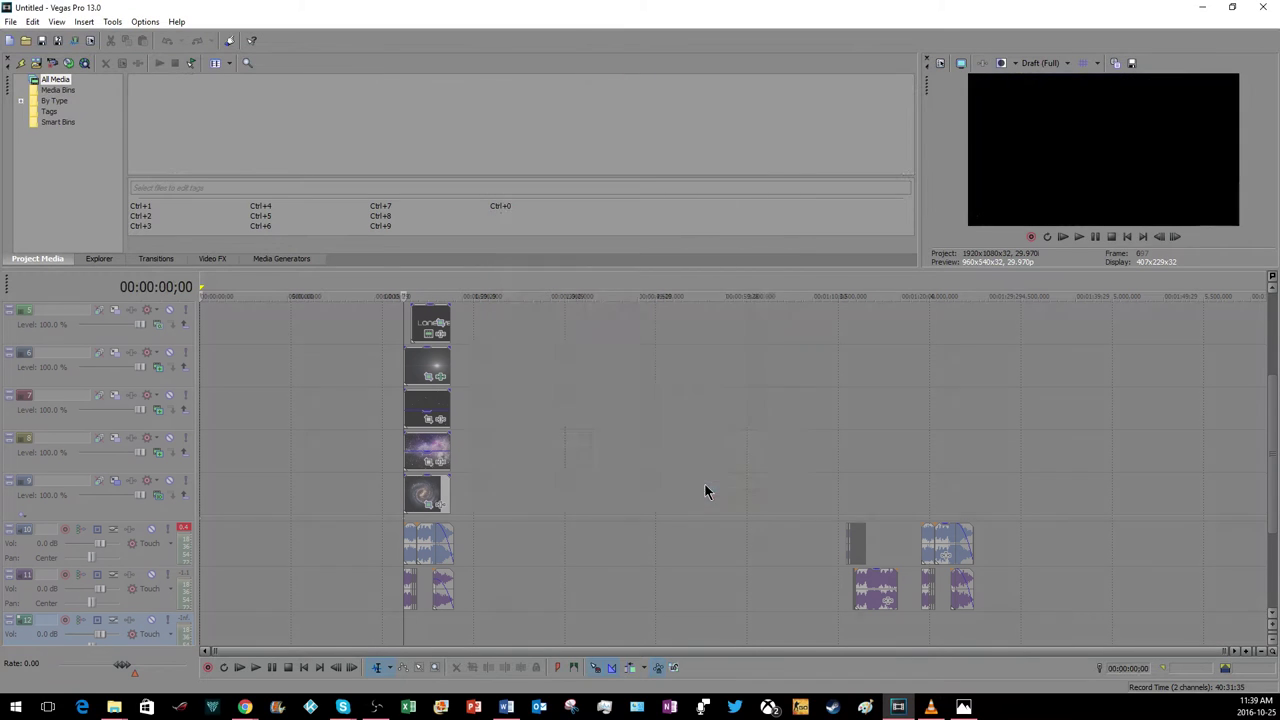
Switch to Chrome's space image results and bring the purple Pixabay space picture into the Vegas Pro project media.
mouse_move(243, 709)
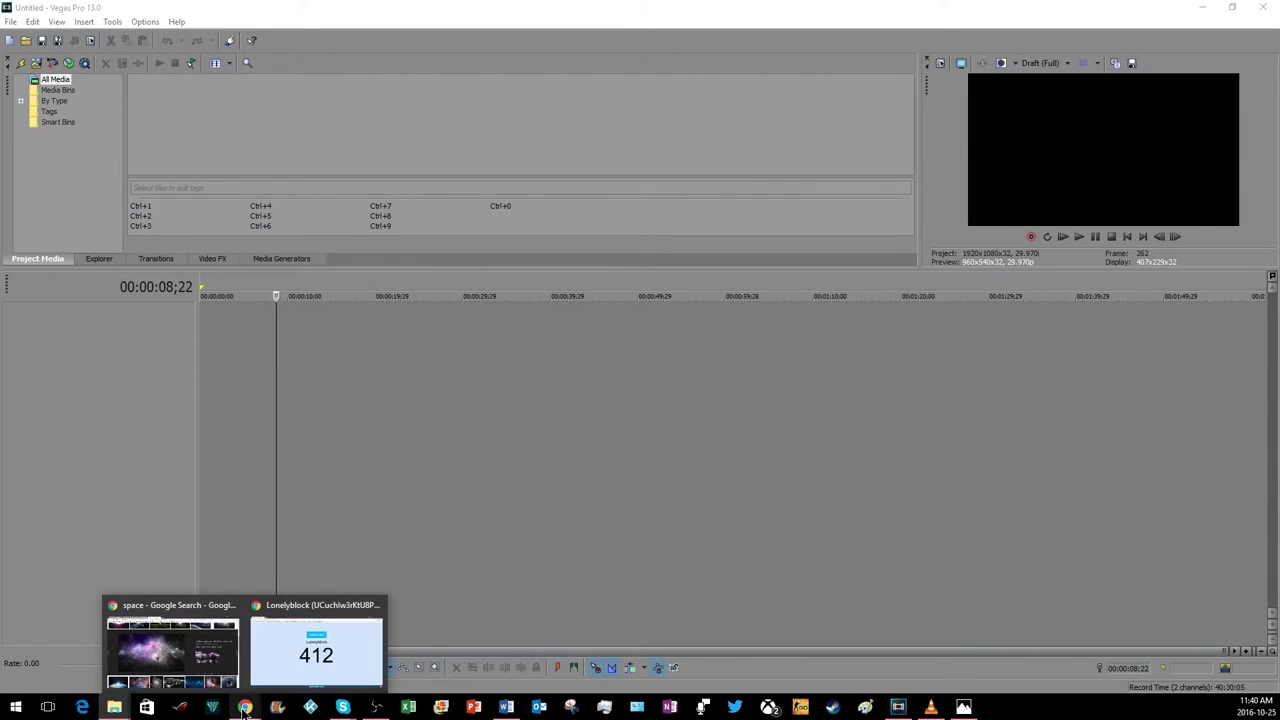
left_click(172, 650)
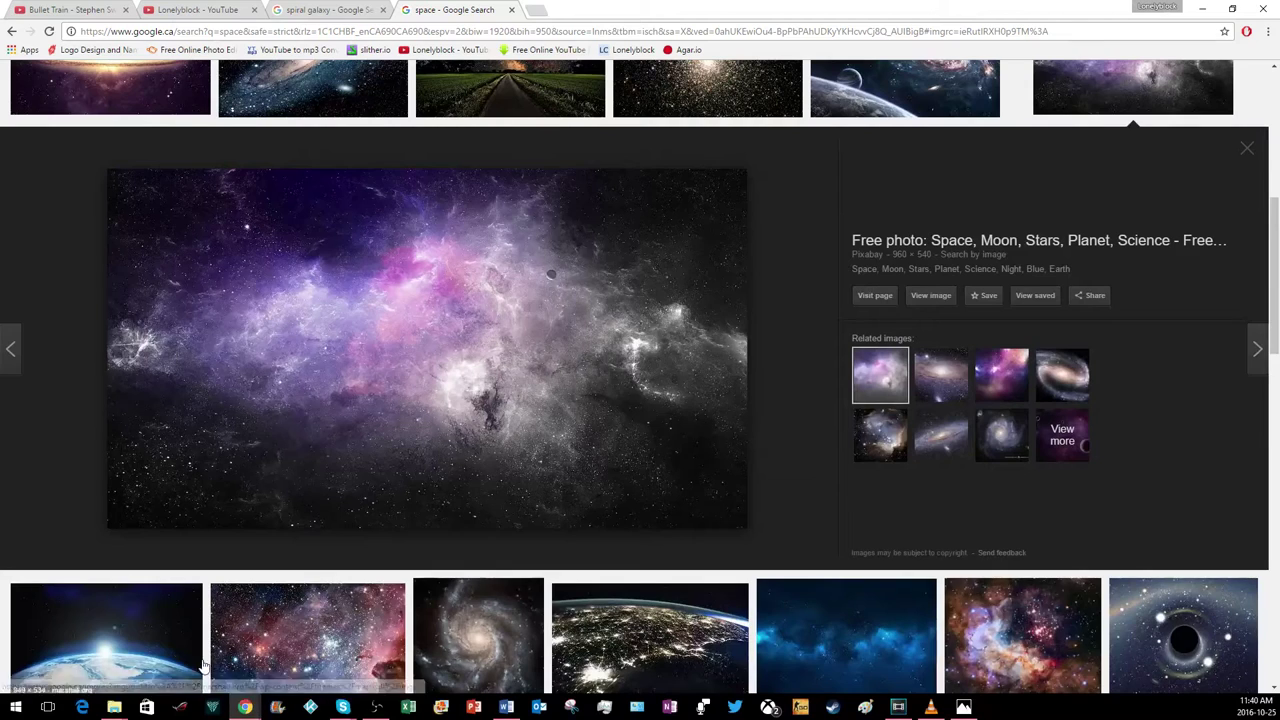
scroll(527, 485, "up", 1)
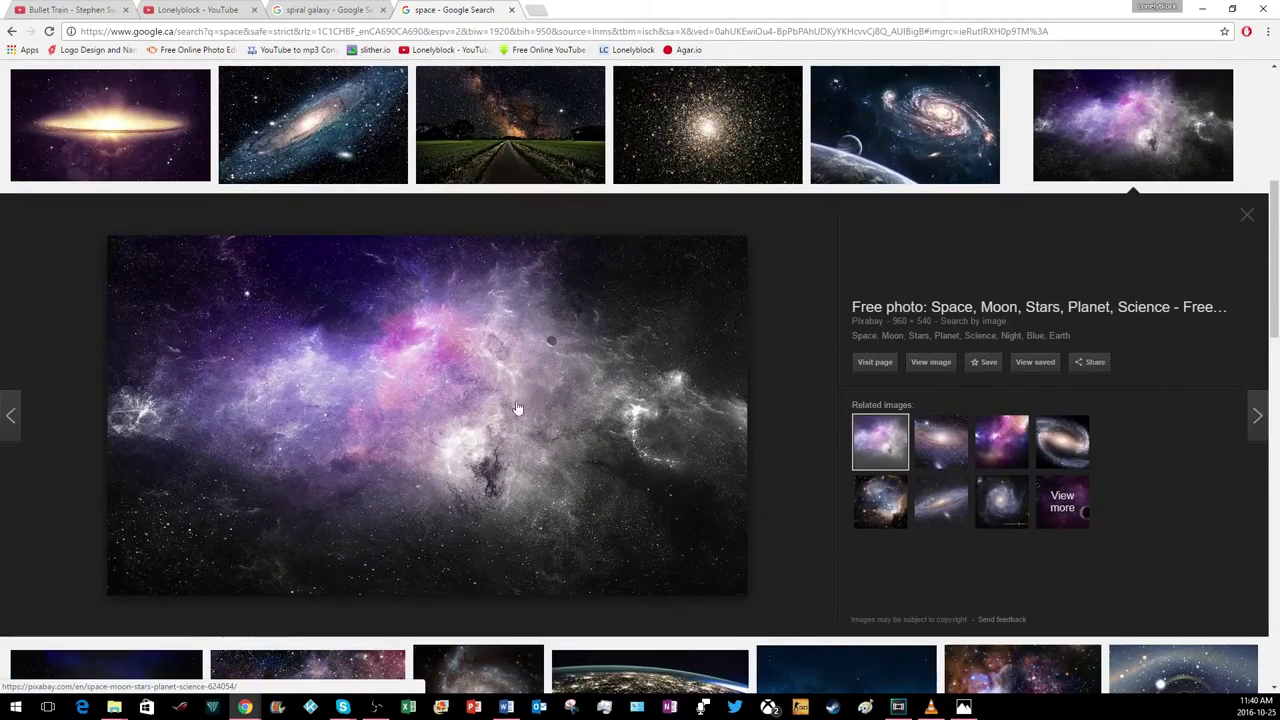
scroll(370, 248, "up", 5)
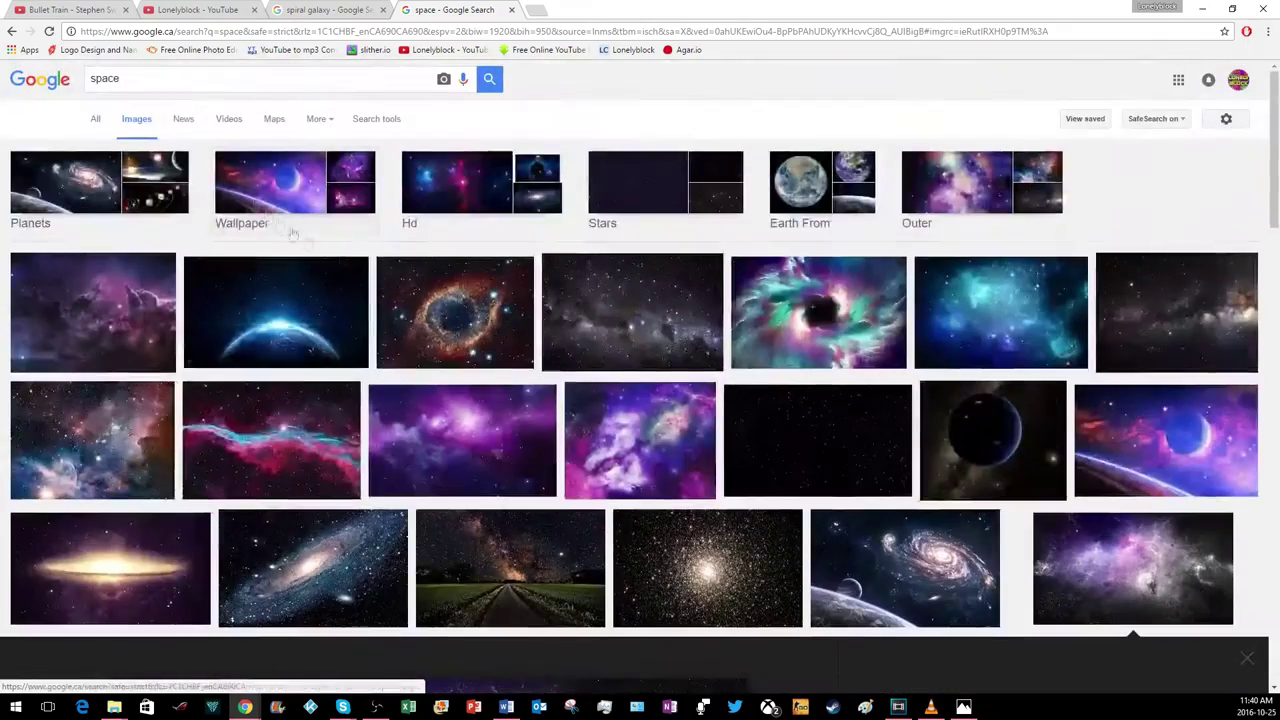
scroll(503, 362, "down", 3)
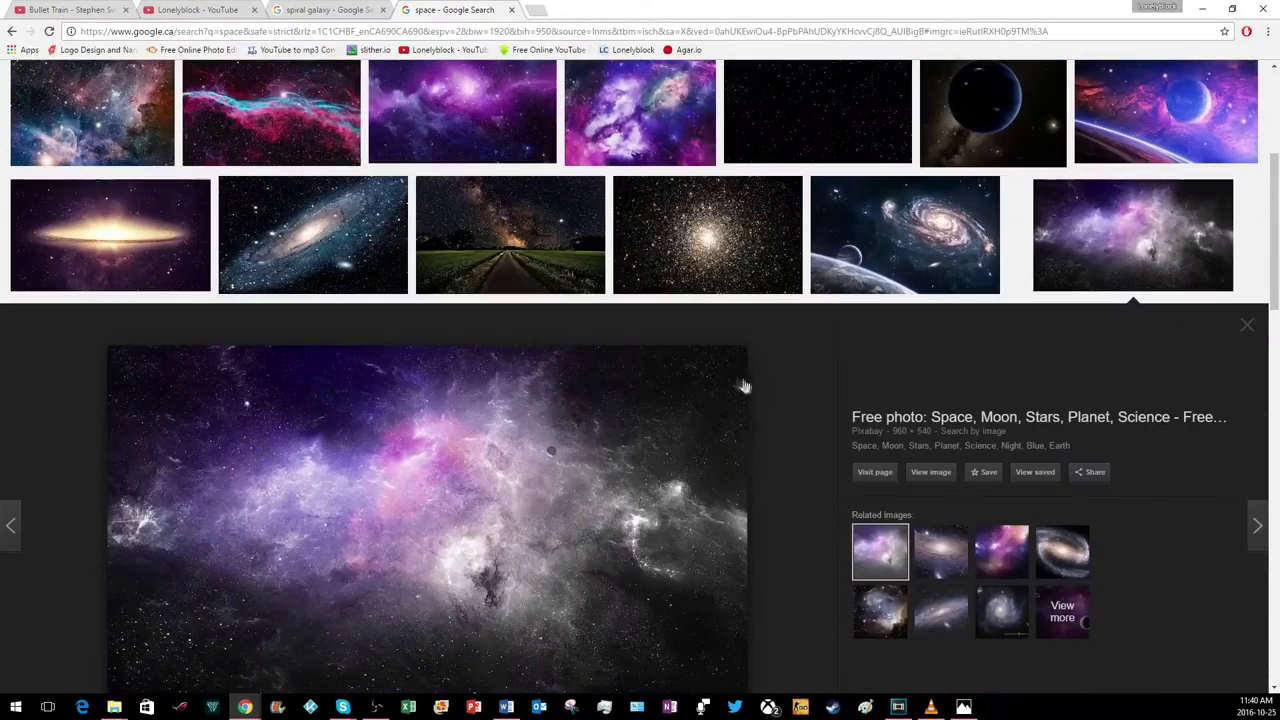
scroll(510, 515, "down", 1)
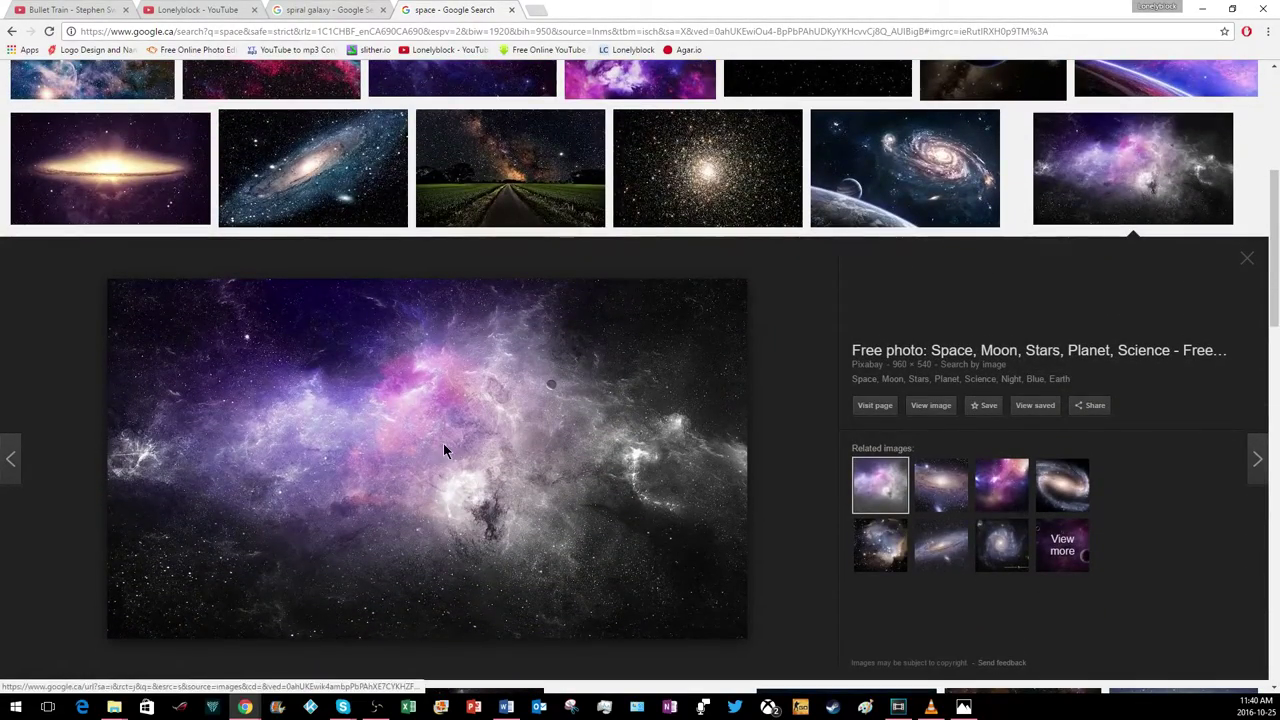
left_click_drag(455, 487, 436, 554)
scroll(454, 566, "down", 8)
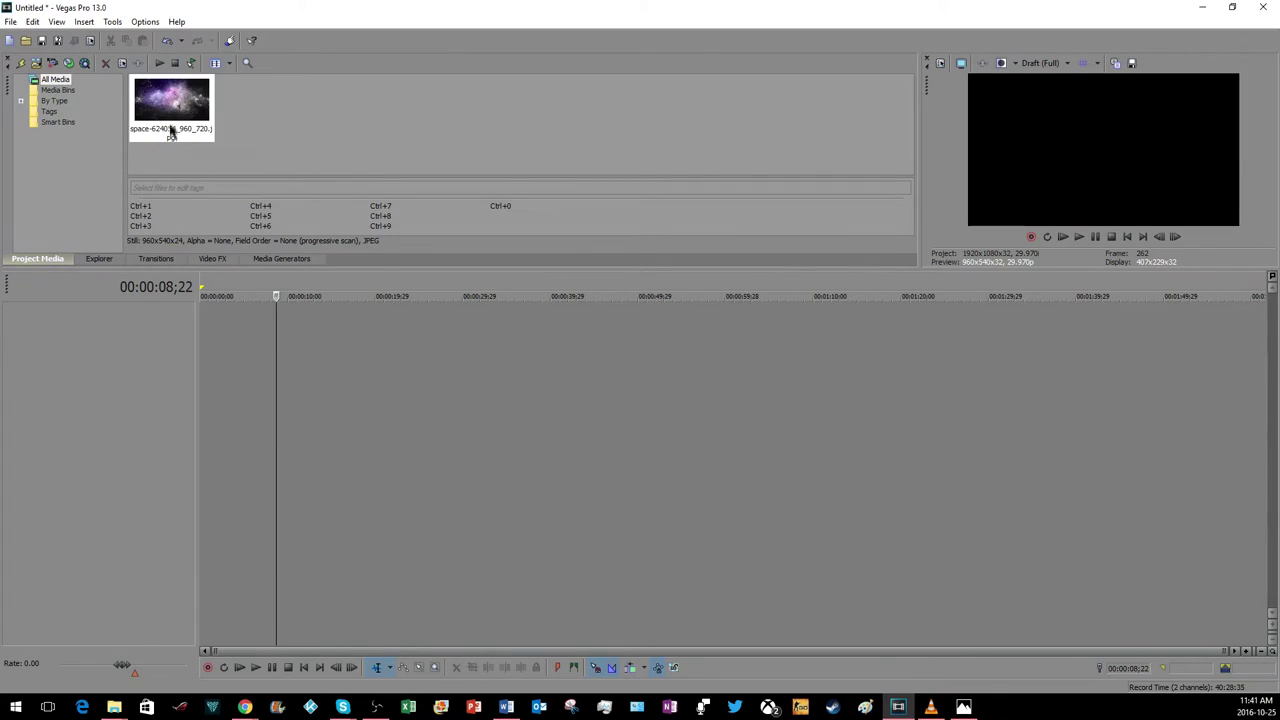
Switch to Chrome's spiral galaxy image results, choose the Galaxy Zoo spiral picture and add a spiral galaxy image to the Vegas Pro project media.
left_click(245, 707)
left_click(320, 648)
left_click(330, 9)
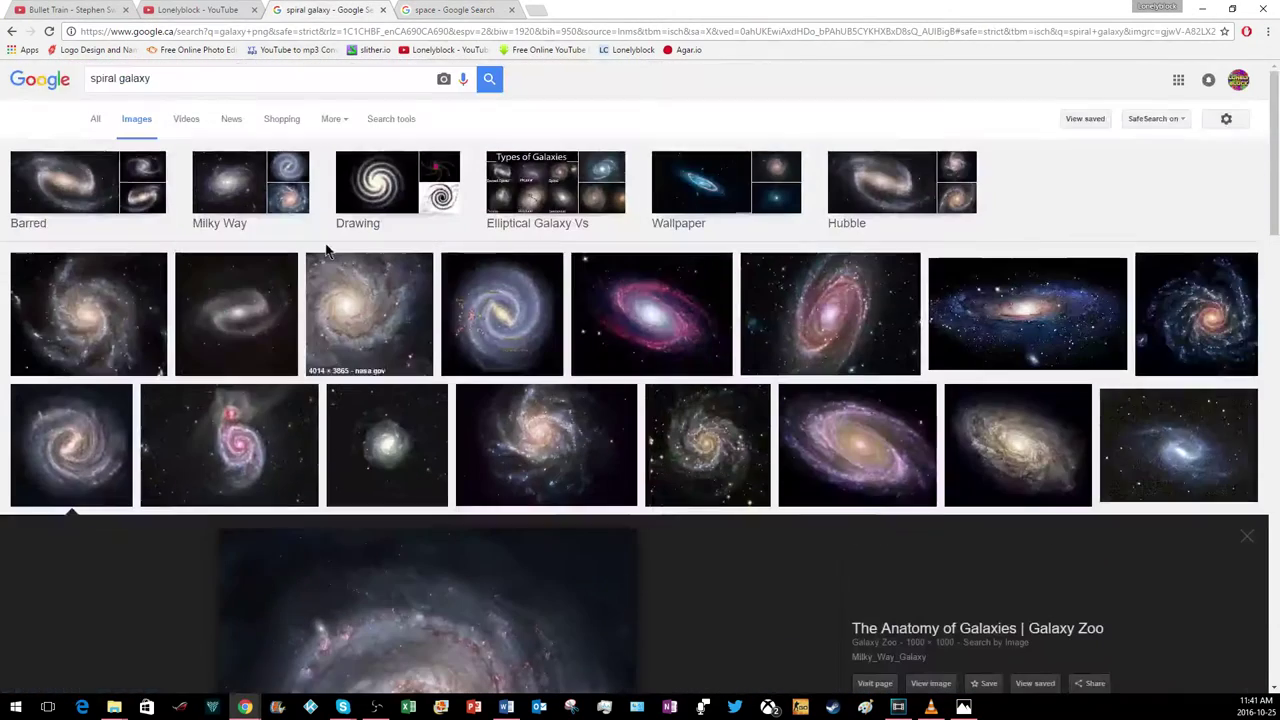
scroll(433, 389, "down", 3)
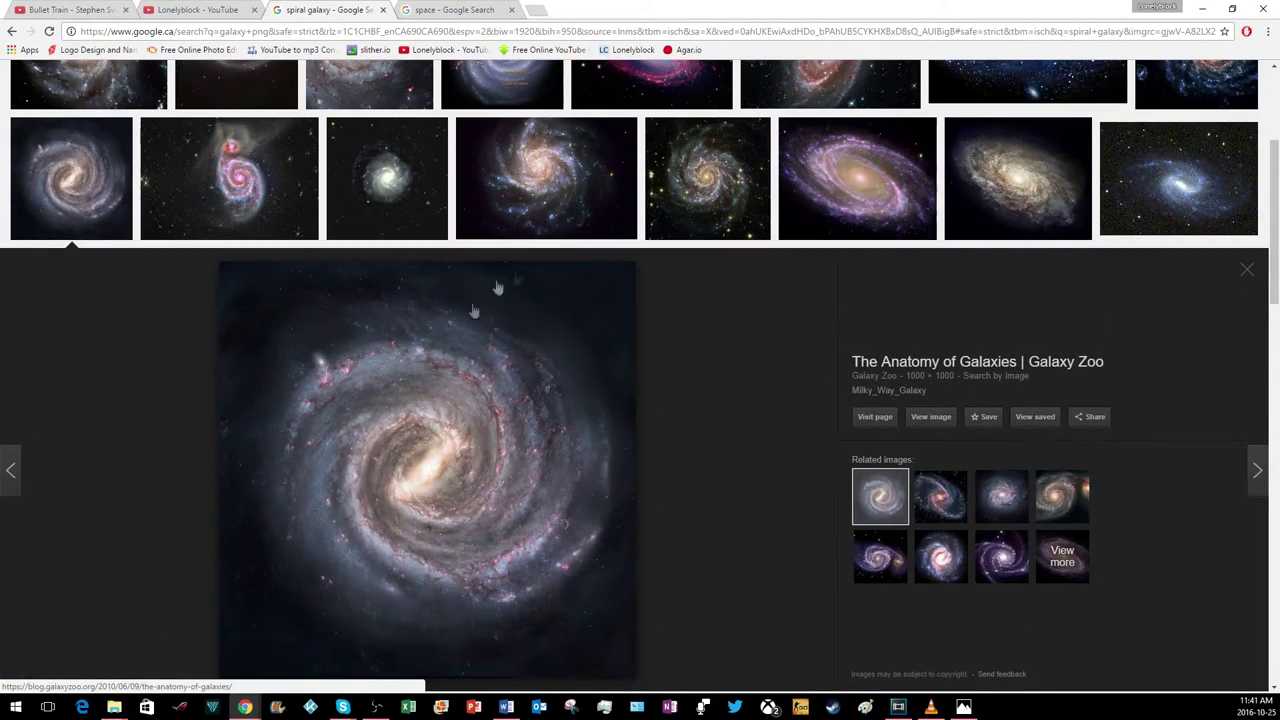
scroll(446, 312, "up", 3)
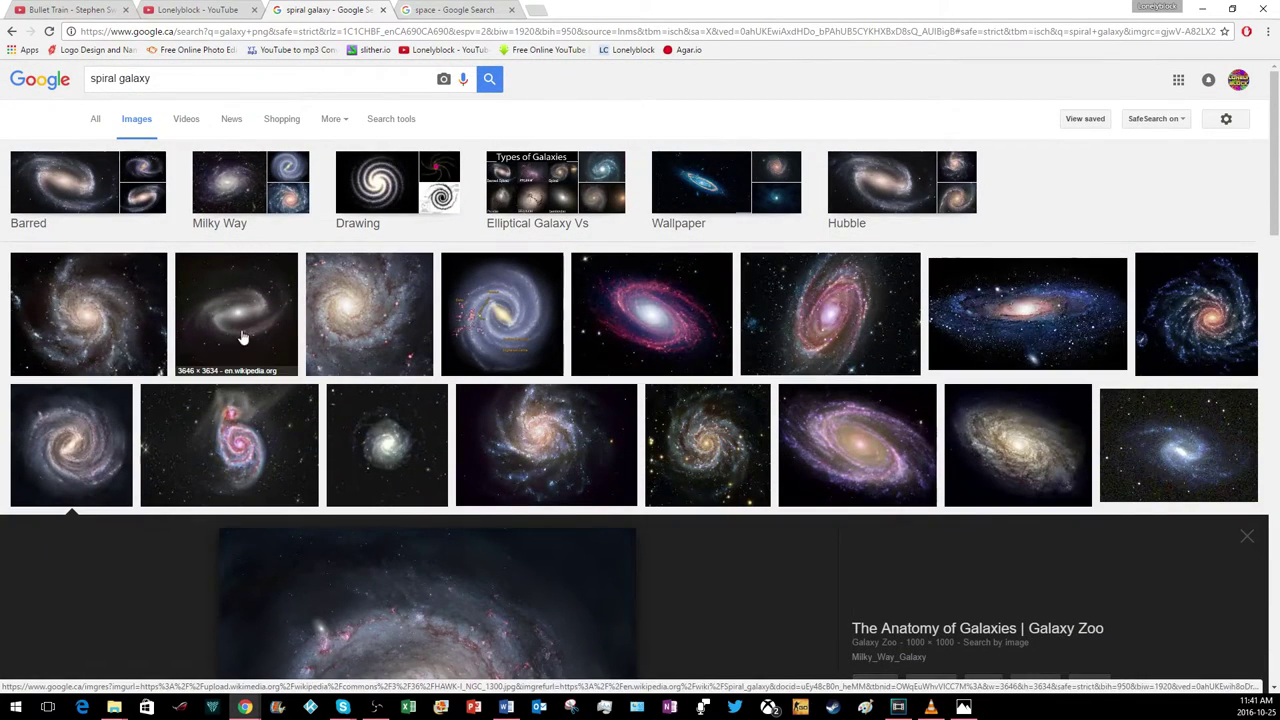
scroll(247, 330, "down", 6)
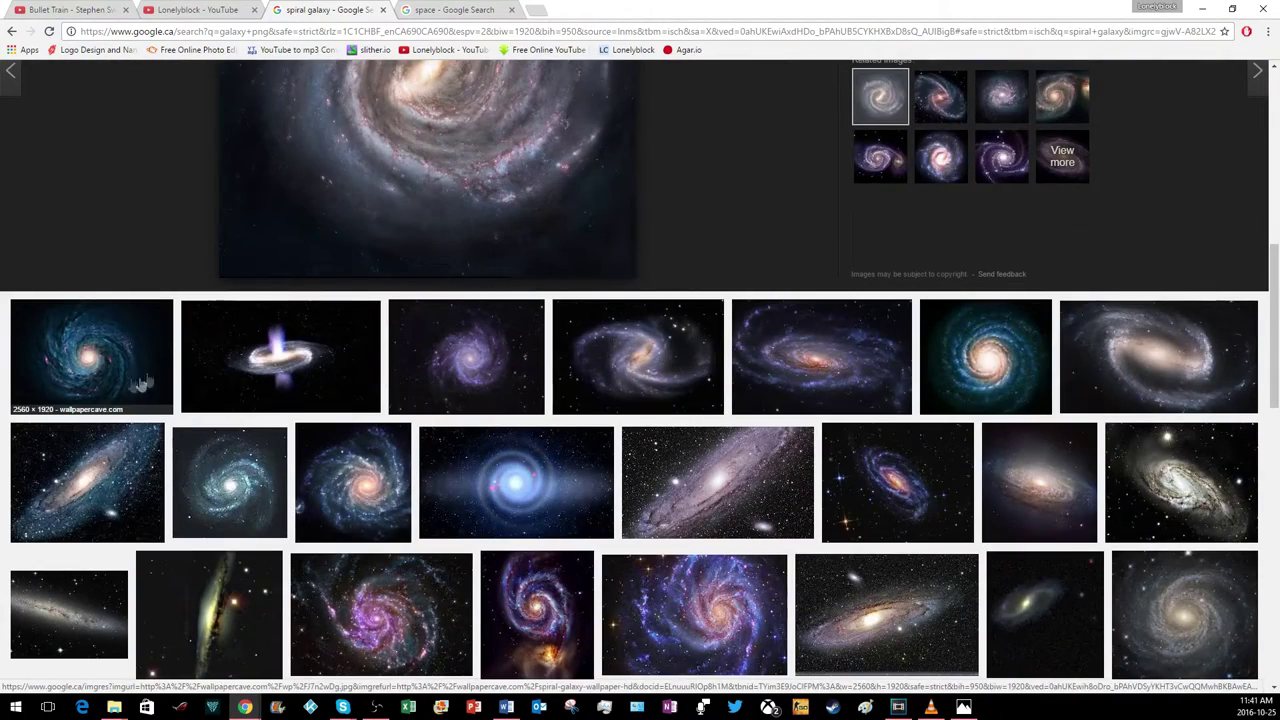
scroll(588, 430, "up", 5)
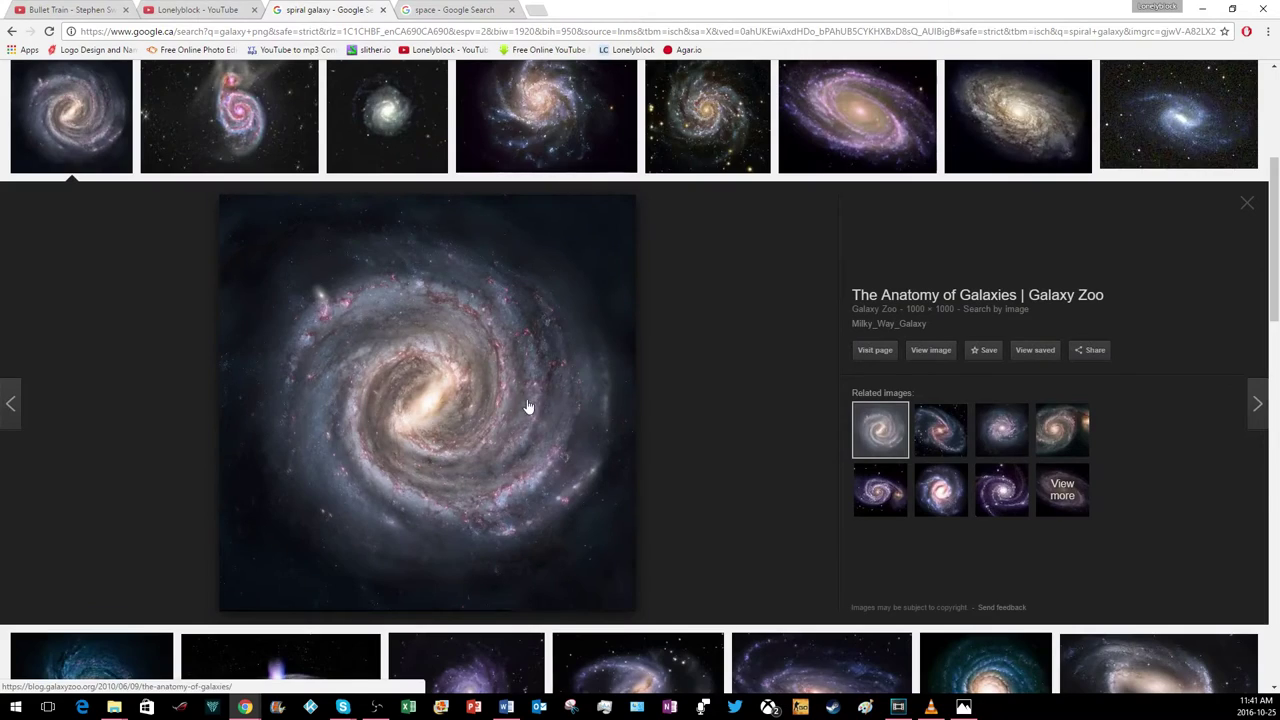
left_click_drag(528, 406, 423, 620)
left_click_drag(423, 620, 450, 626)
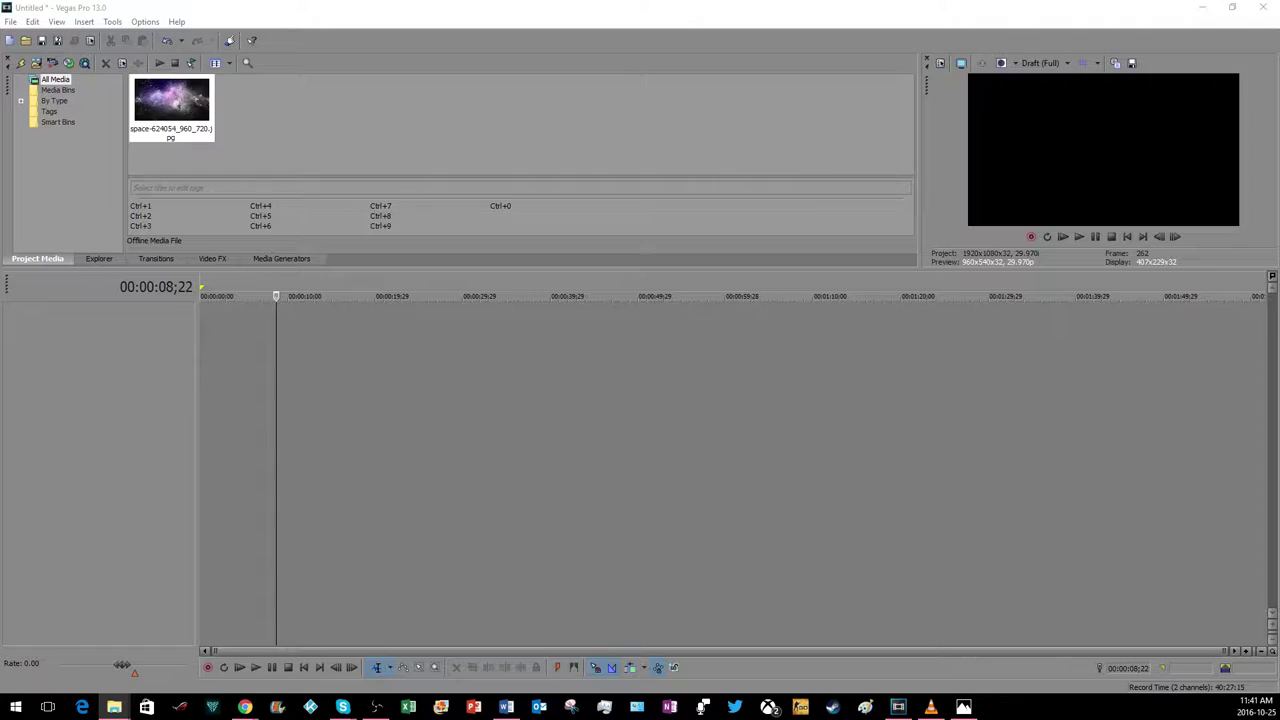
left_click_drag(260, 145, 309, 95)
Switch back to Chrome and open the "Paricles towards camera" video from the uploads of Lonelyblock's Second Channel on YouTube.
key("alt+Tab")
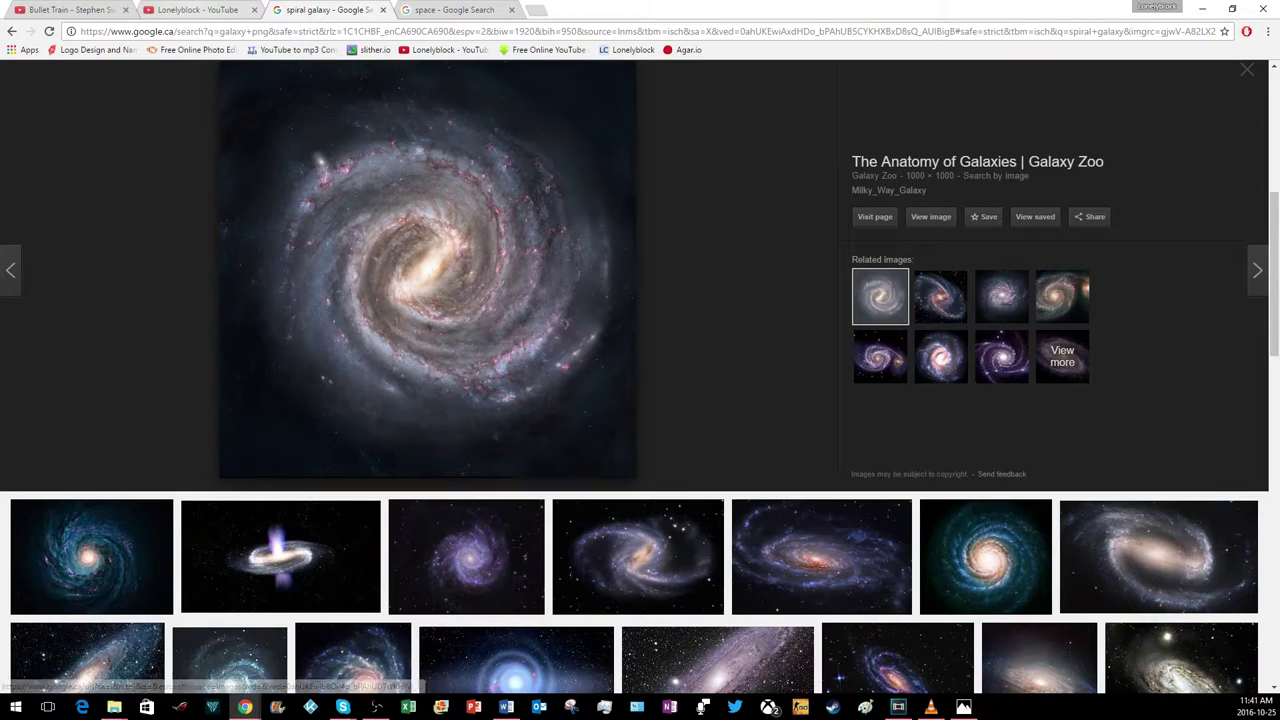
left_click(197, 10)
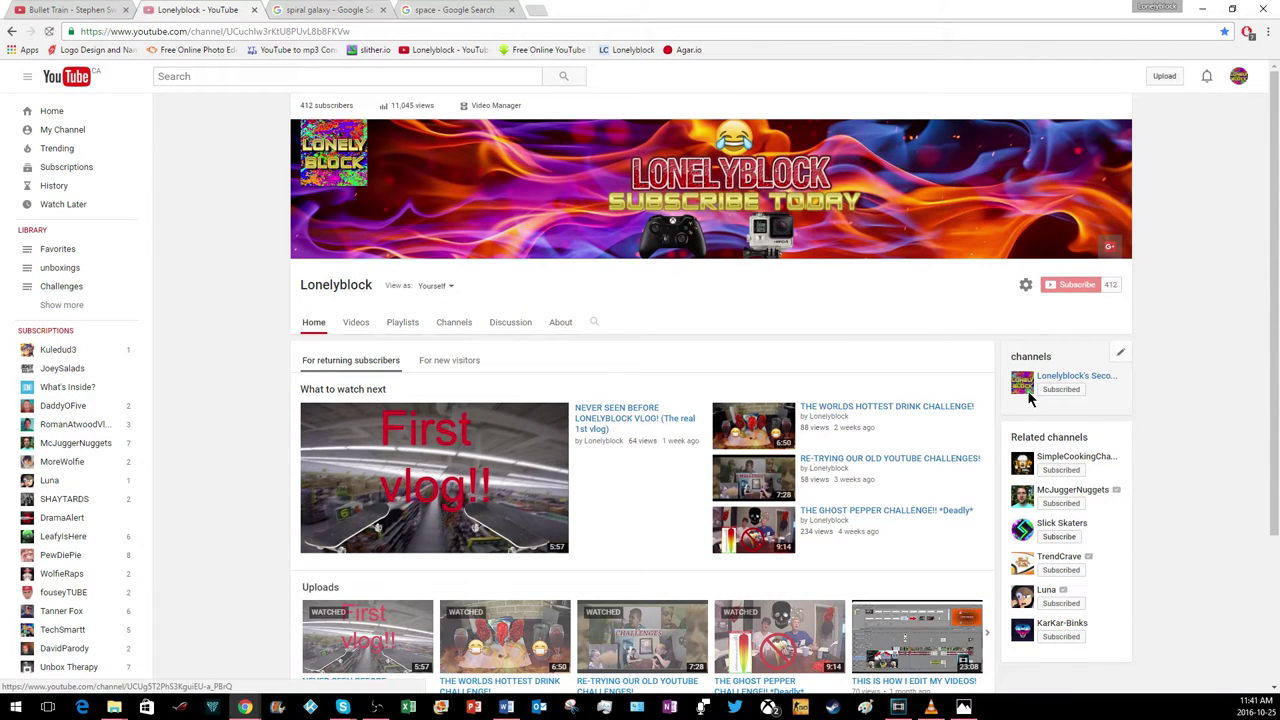
mouse_move(1026, 398)
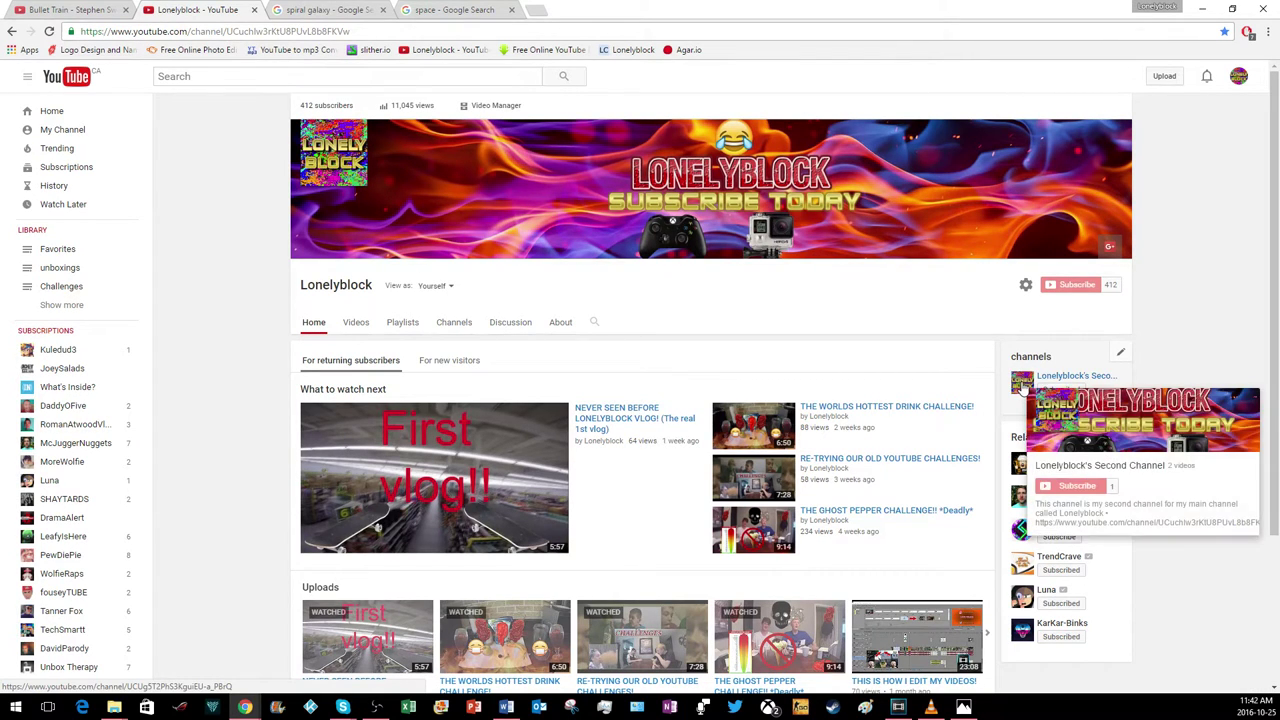
left_click(1021, 385)
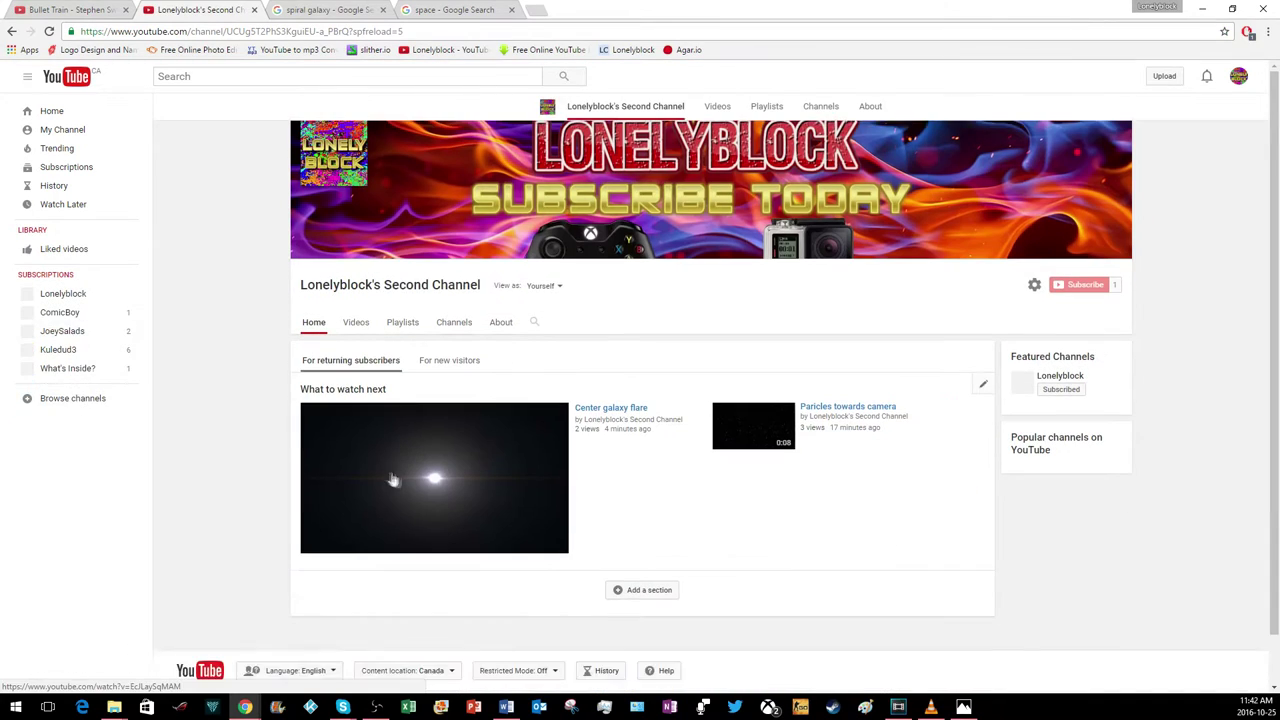
left_click(358, 324)
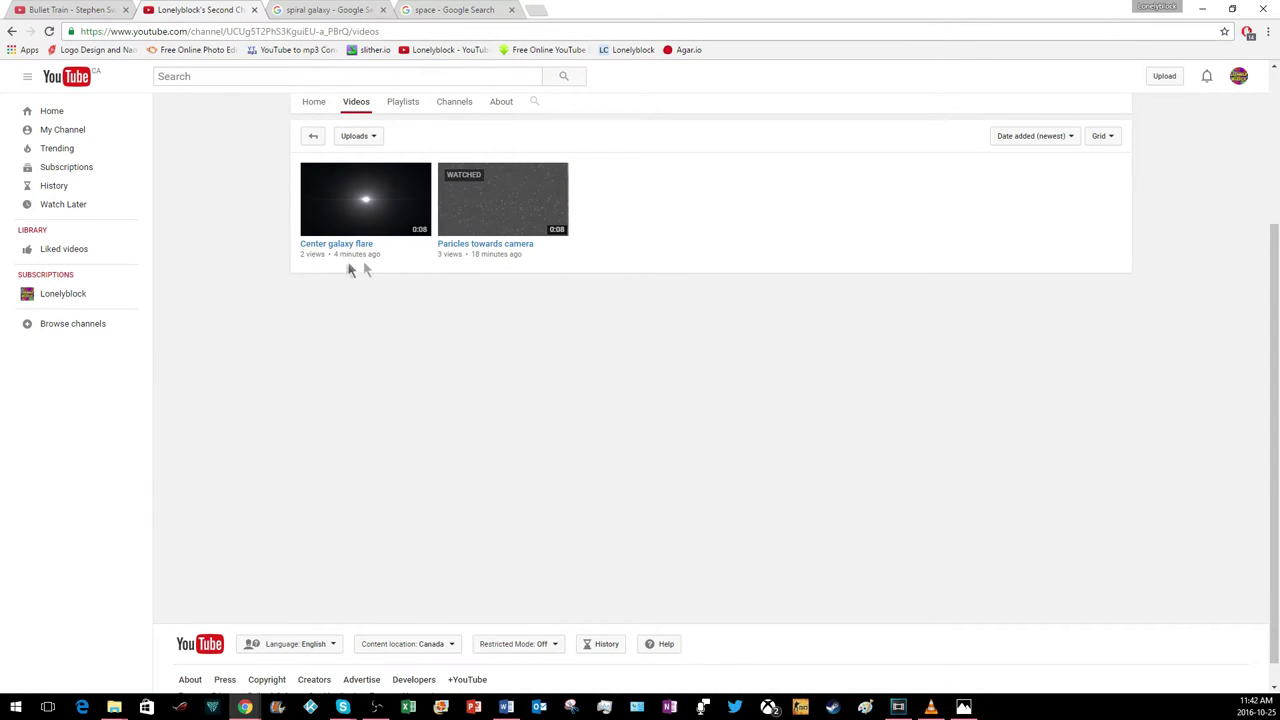
left_click(455, 243)
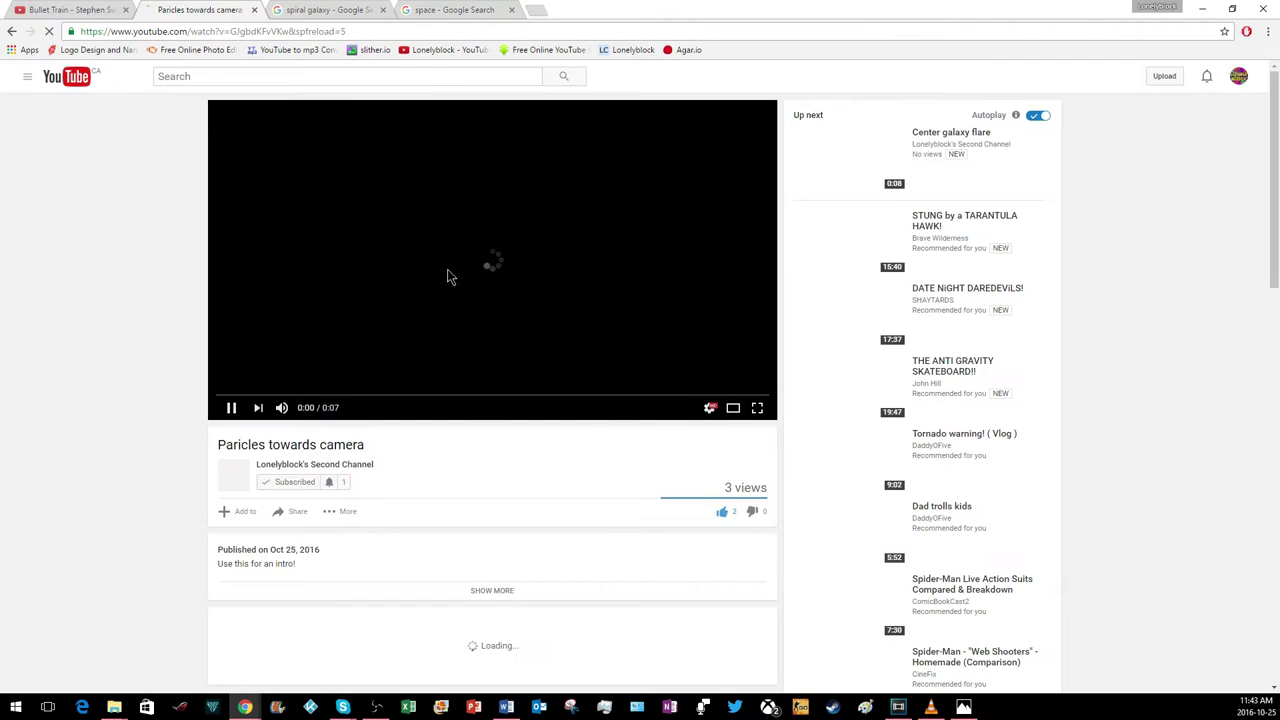
Copy the share link of the "Paricles towards camera" video.
left_click(292, 511)
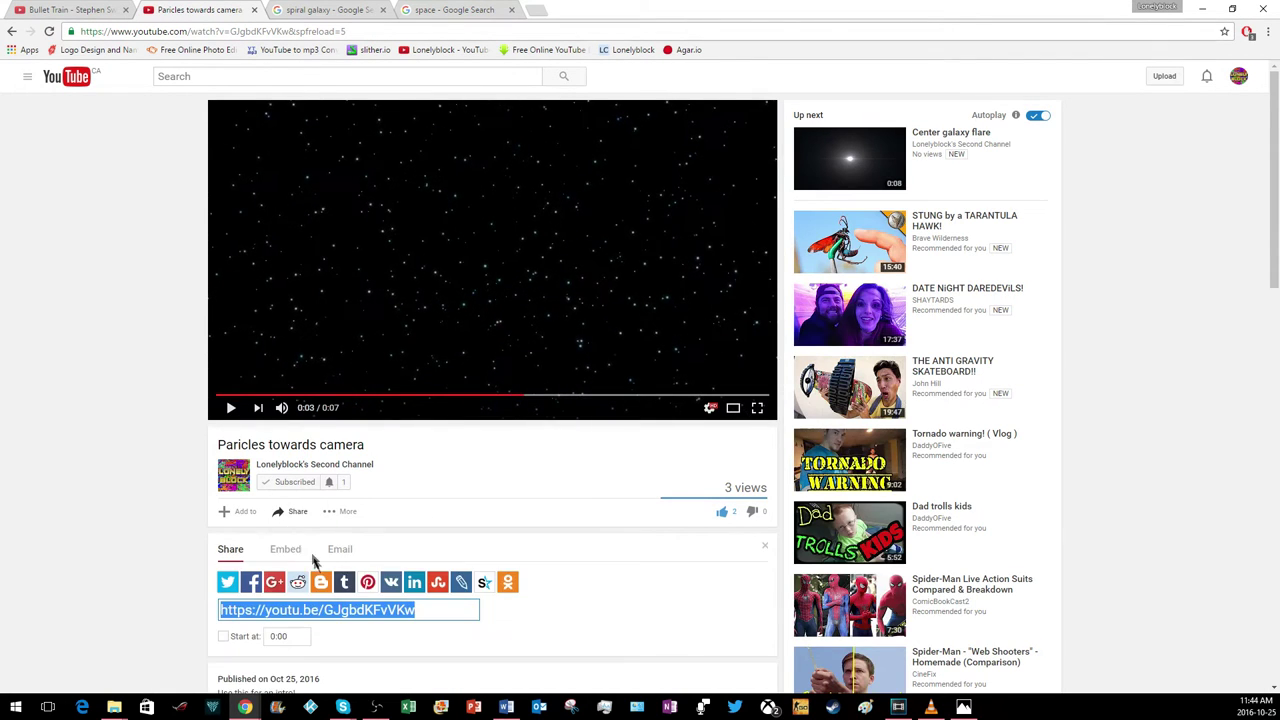
scroll(323, 554, "down", 1)
right_click(312, 474)
left_click(378, 499)
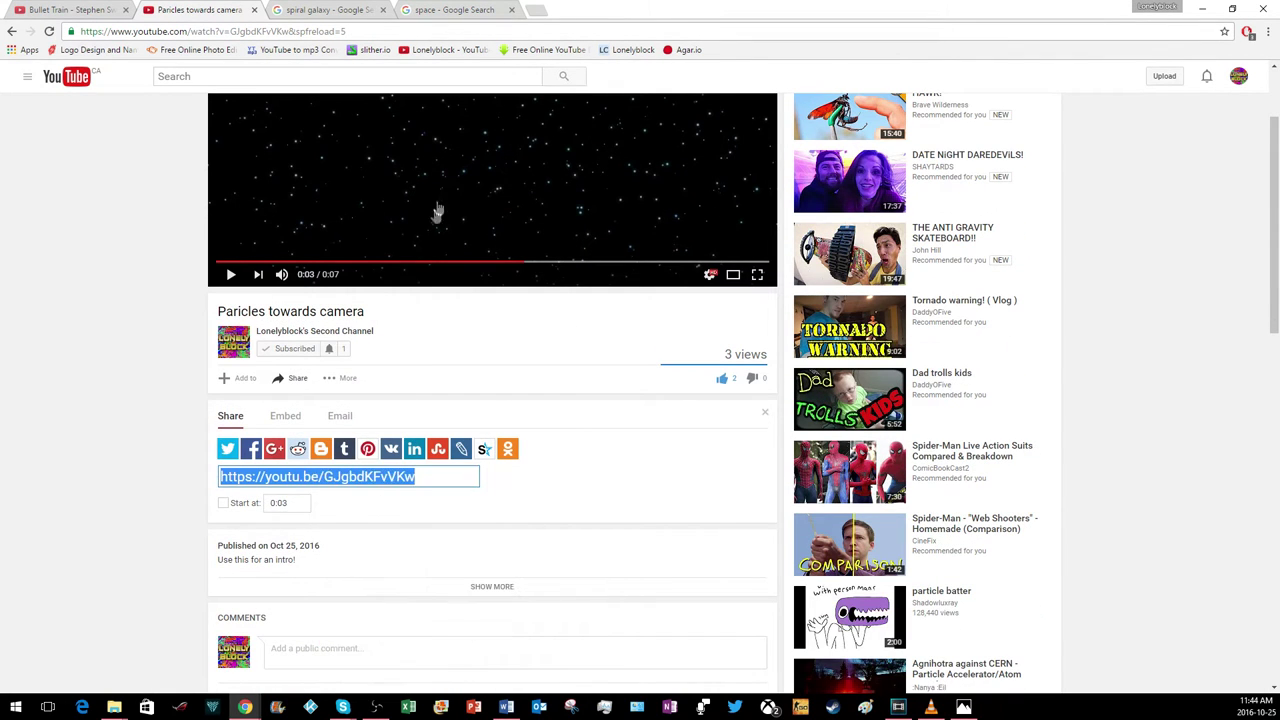
Open savefrom.net in a new browser tab and paste the copied video link to get its download options.
left_click(537, 10)
left_click(528, 50)
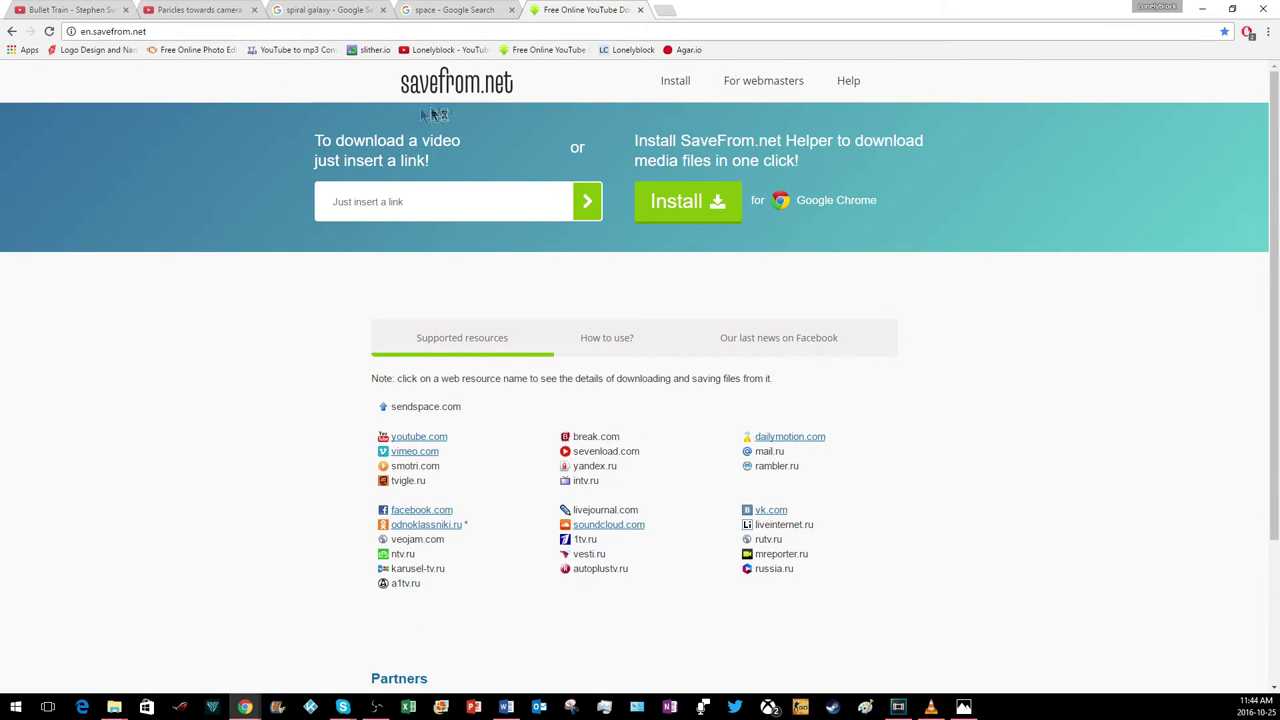
key("ctrl+v")
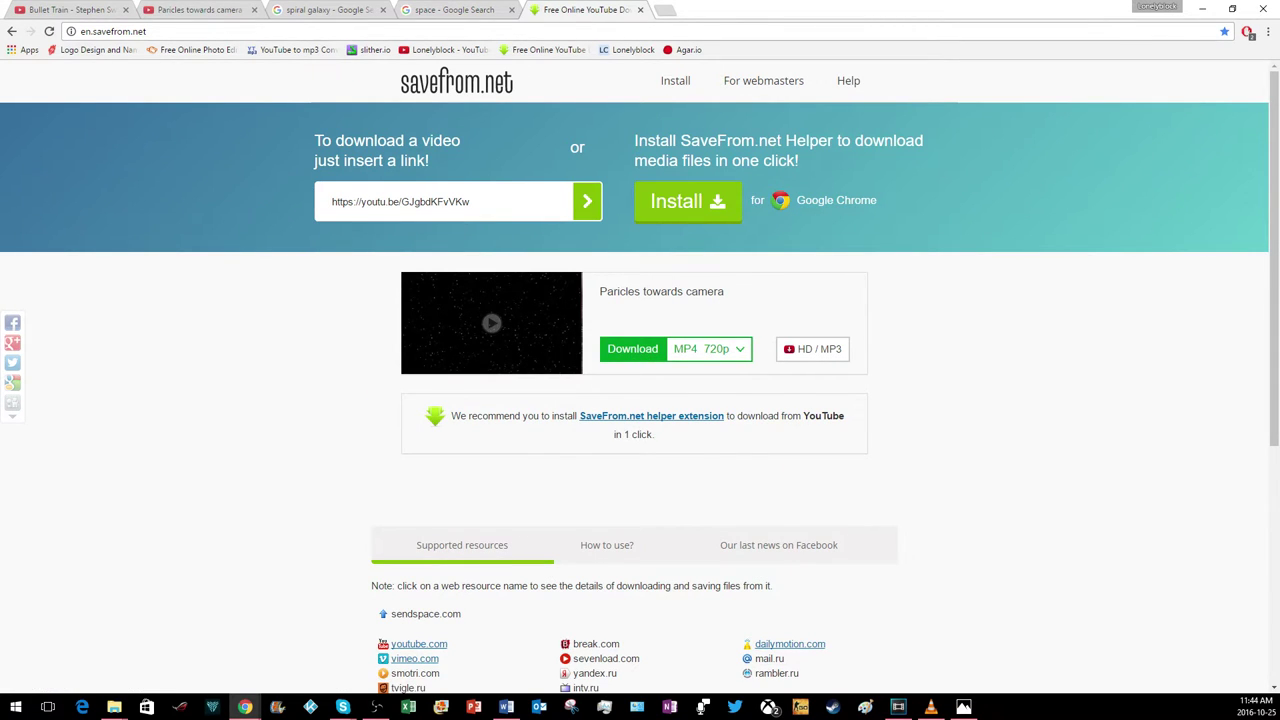
View the "Center galaxy flare" video page, and import Paricles towards camera.mp4 and Center galaxy flare.mp4 into the Vegas Pro project media.
left_click(226, 13)
key("alt+Left")
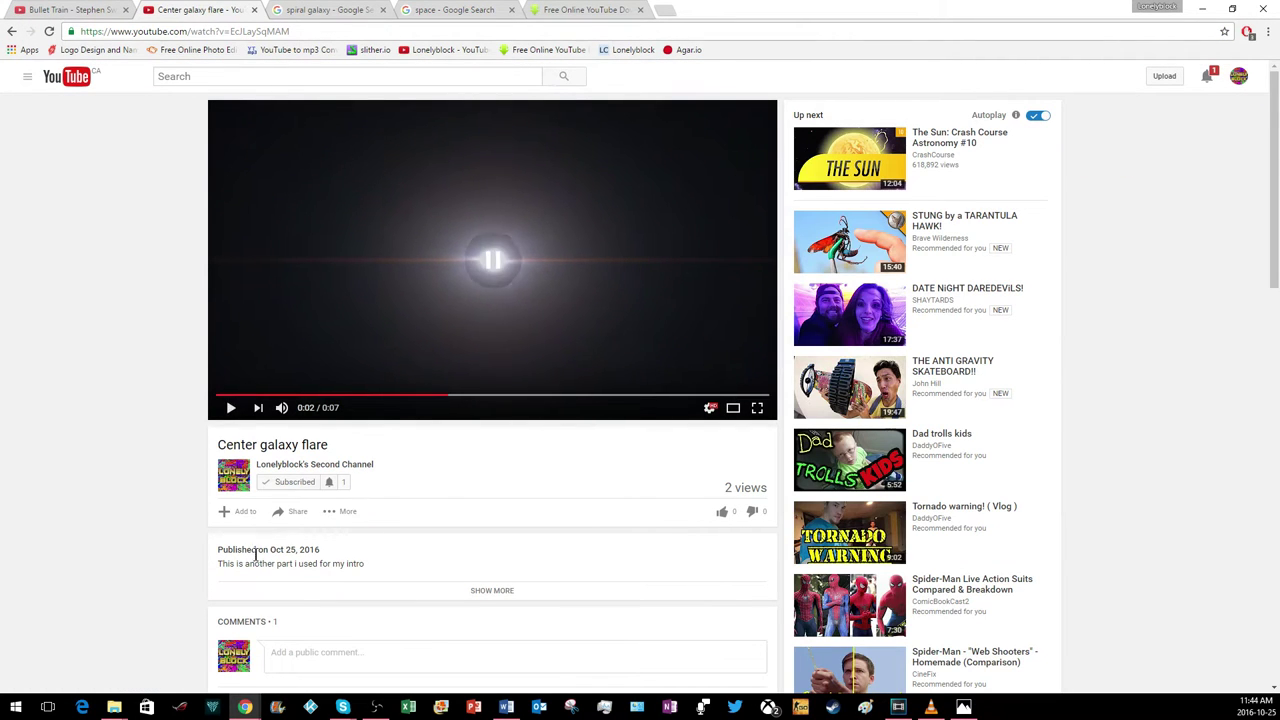
left_click(898, 707)
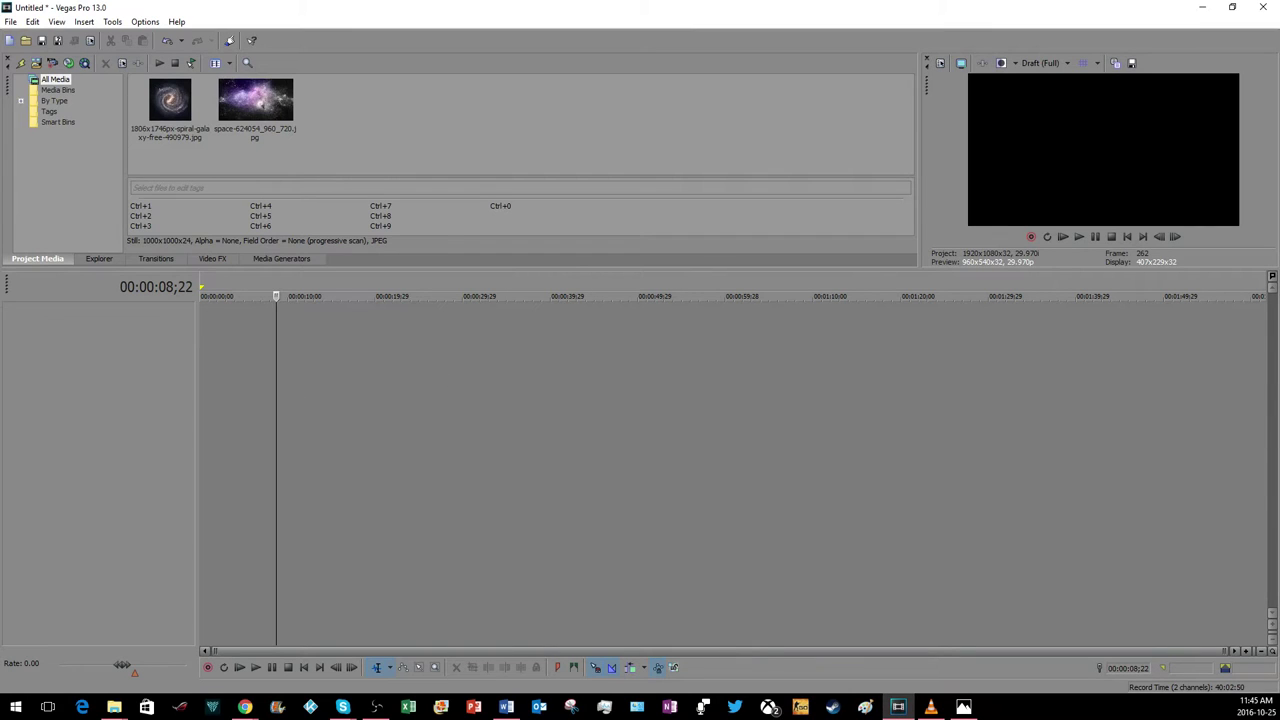
left_click_drag(898, 707, 334, 166)
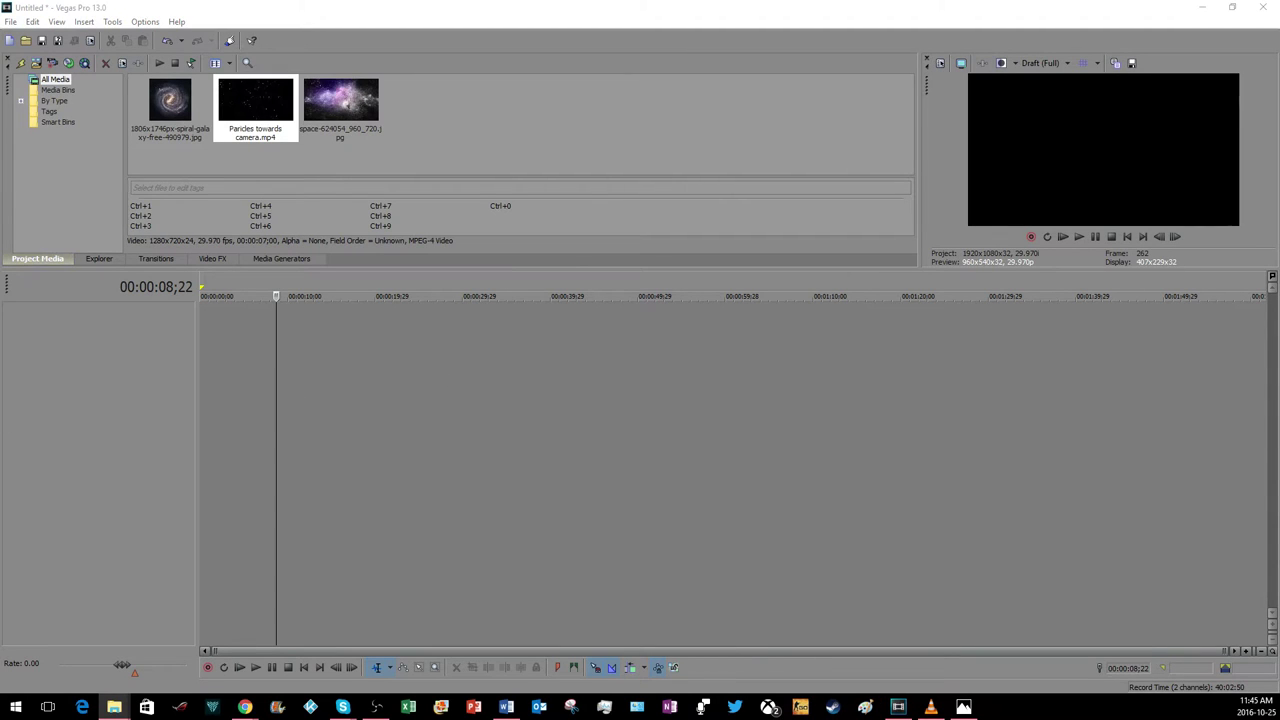
left_click_drag(455, 110, 455, 110)
left_click(325, 158)
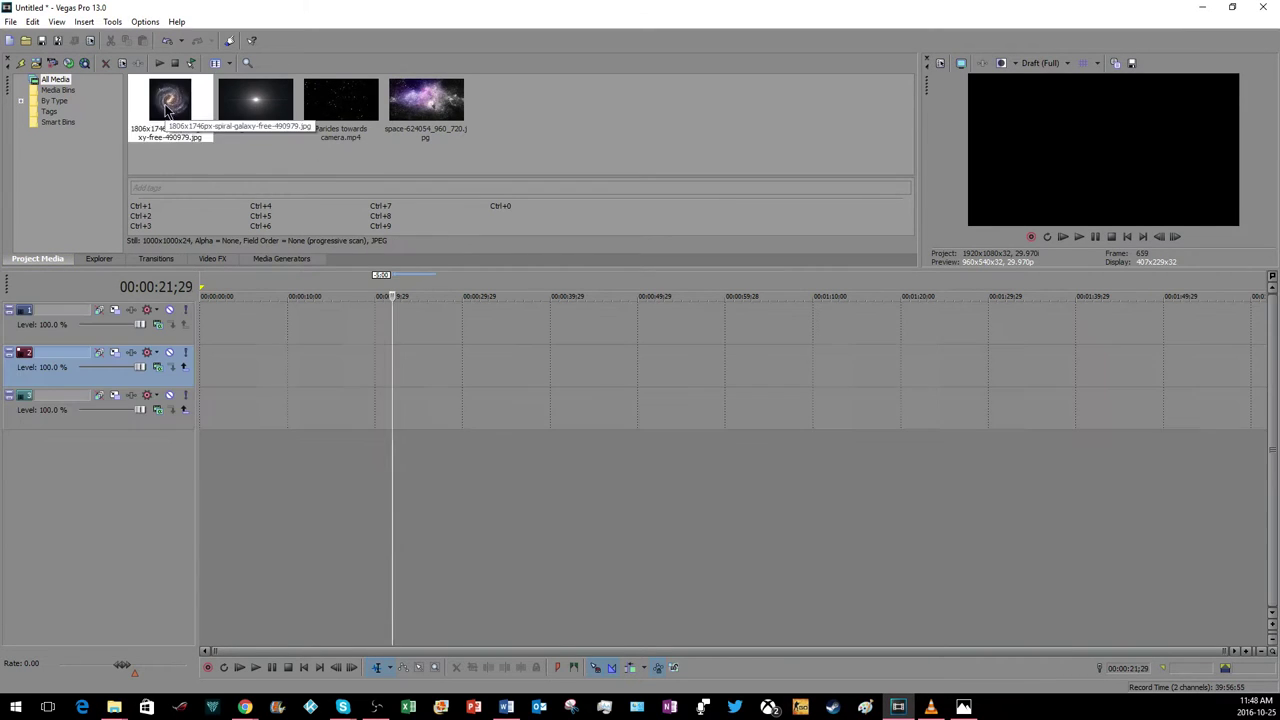
Place the spiral galaxy image on video track 3, starting at 00:00:21;29.
left_click_drag(170, 105, 248, 215)
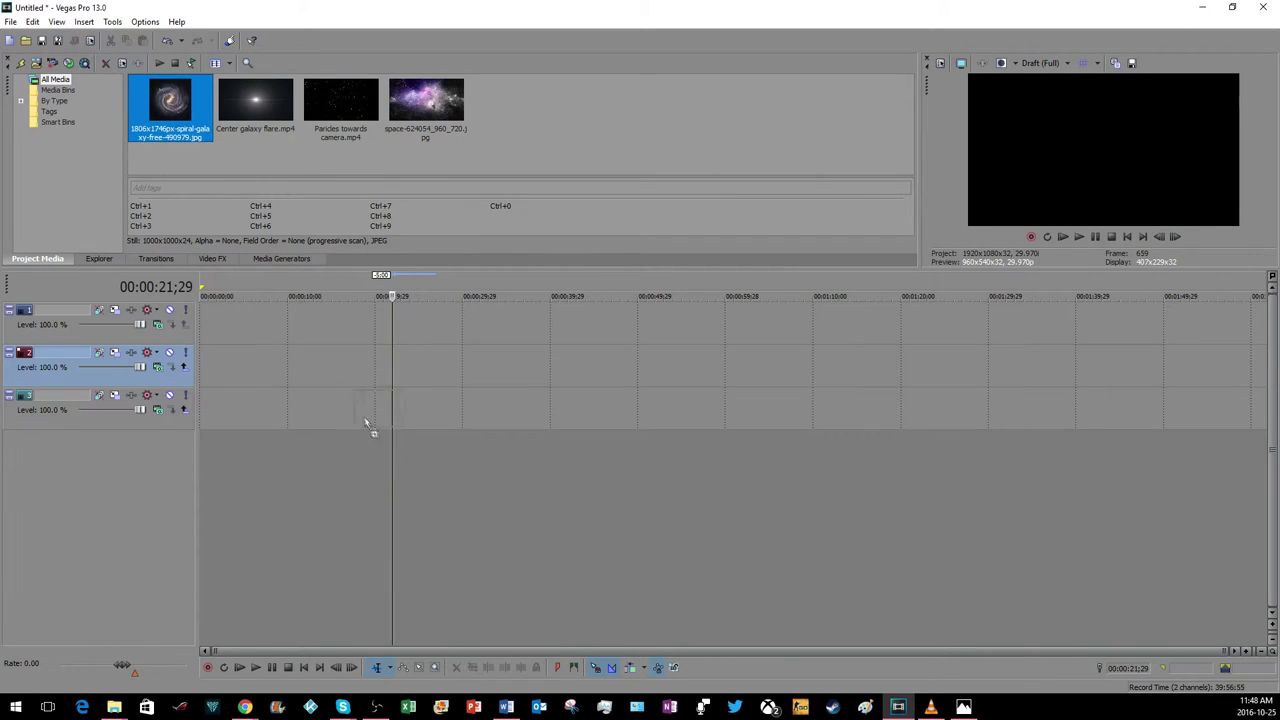
left_click_drag(395, 412, 395, 412)
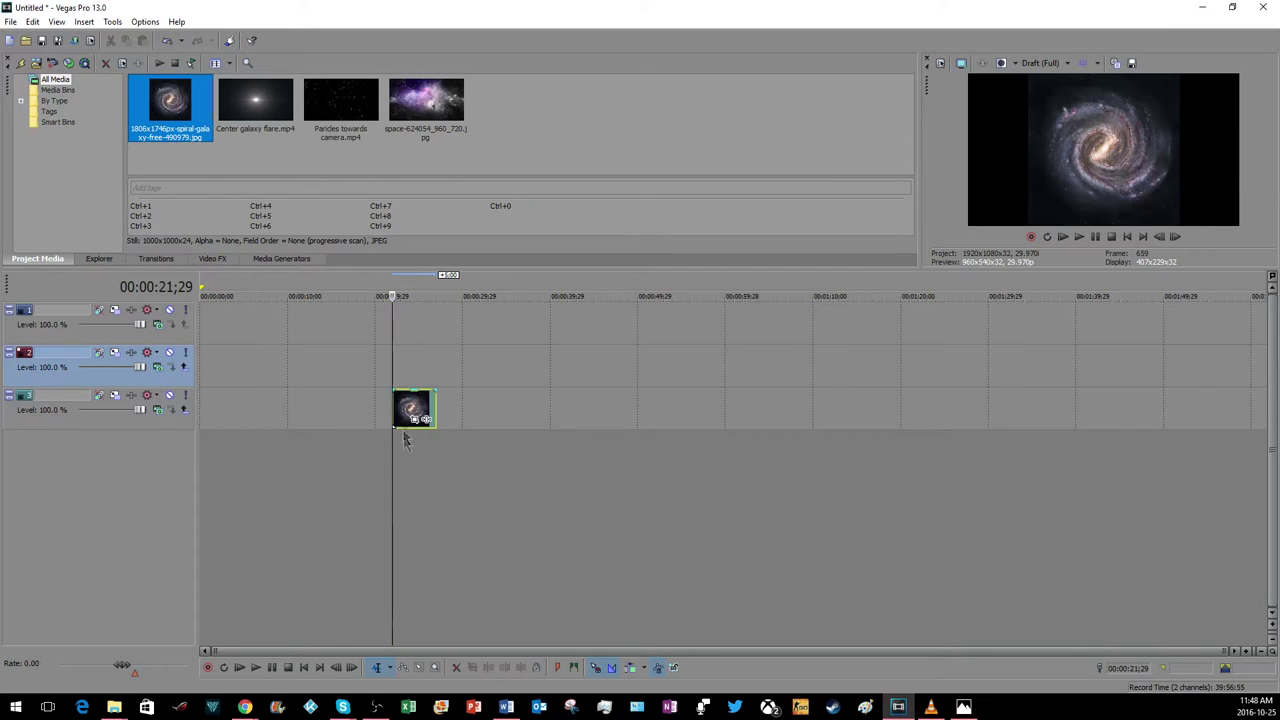
key("space")
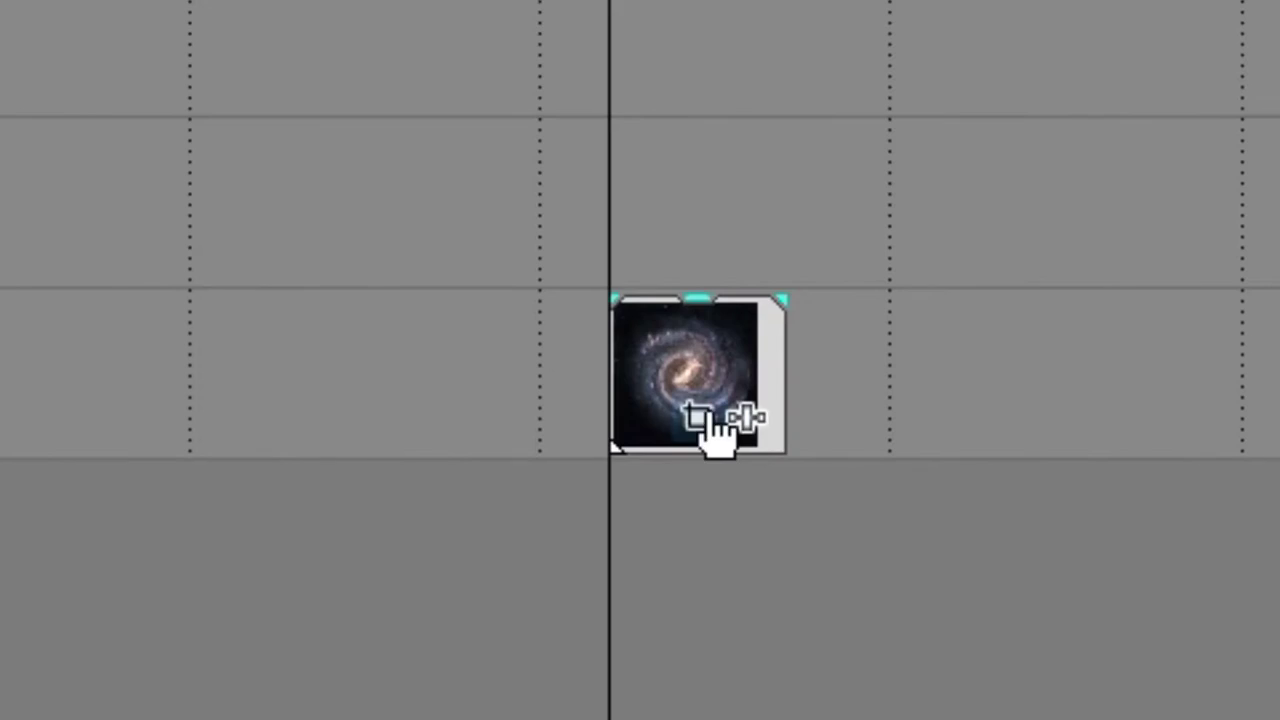
Enable masking in the spiral galaxy event's Pan/Crop settings and draw an oval mask centred over the galaxy.
left_click(418, 421)
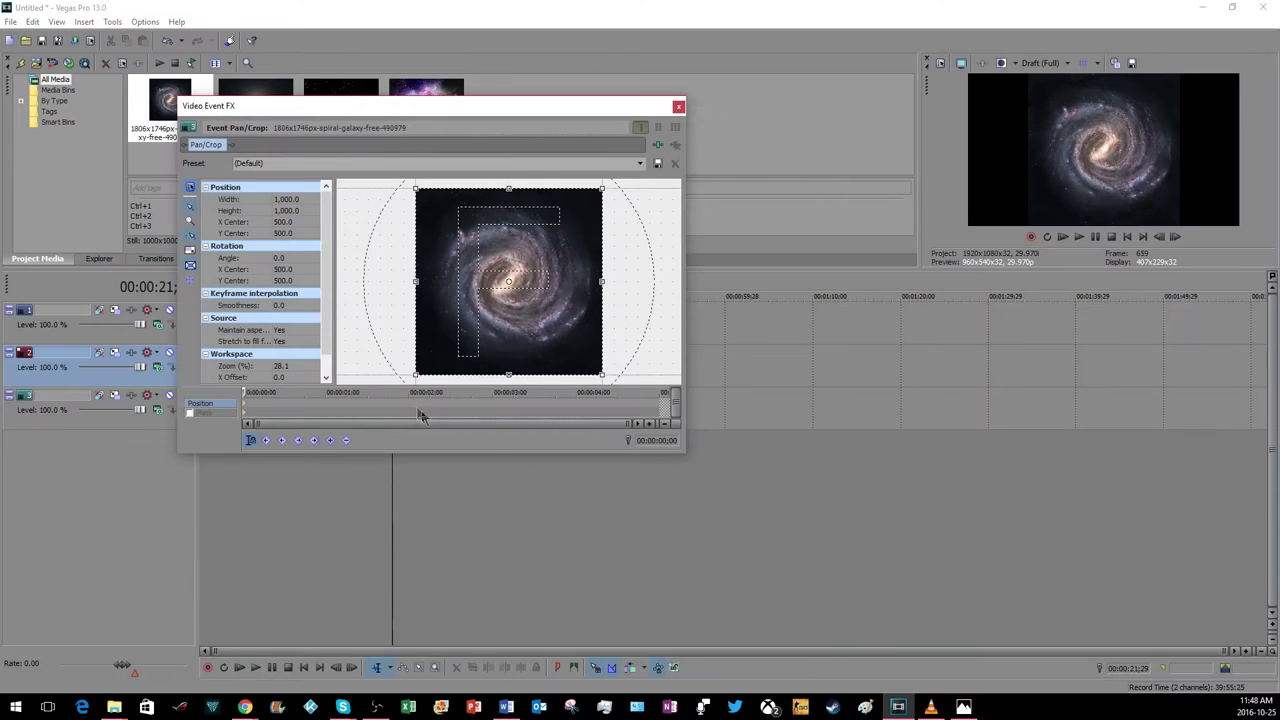
left_click(191, 413)
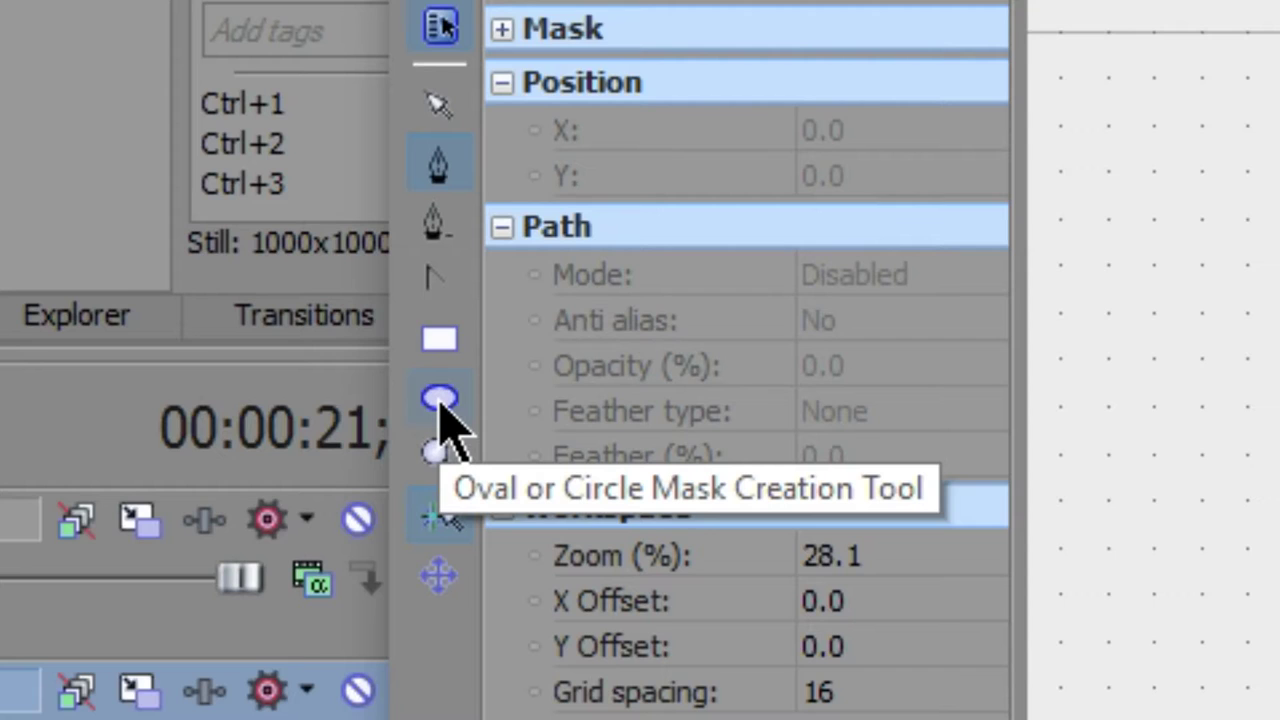
left_click(440, 403)
left_click_drag(473, 237, 612, 367)
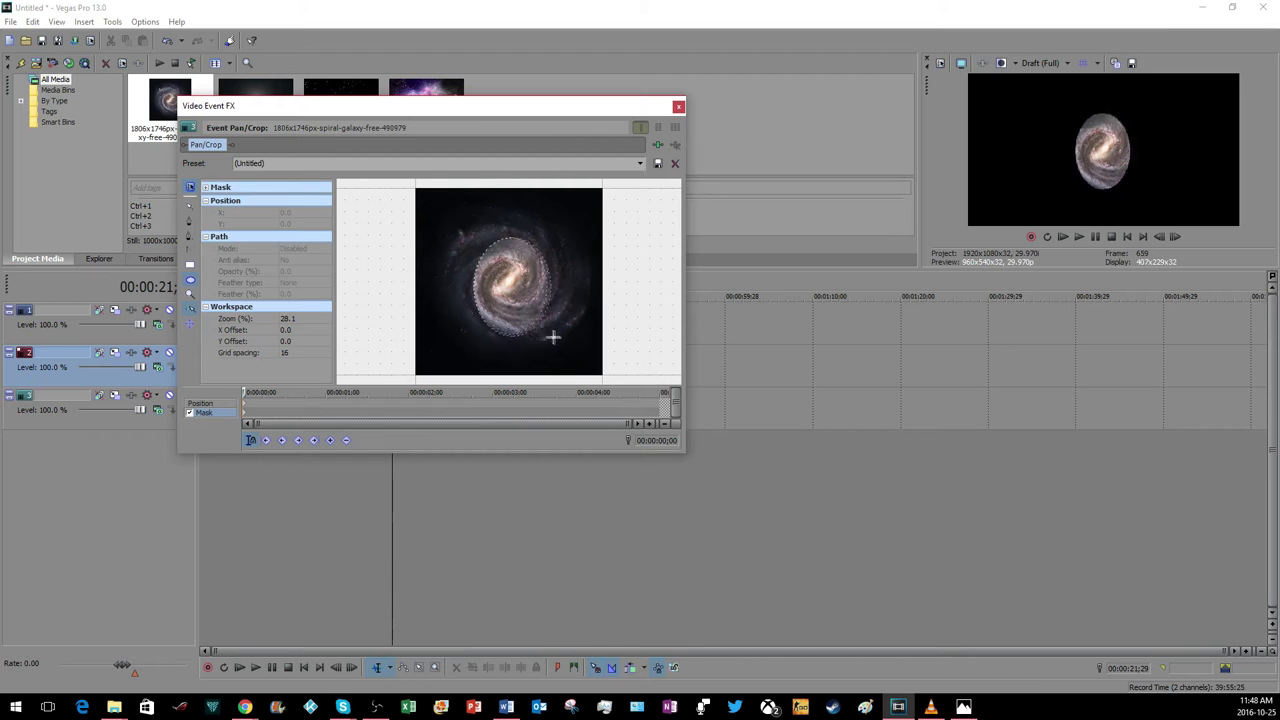
left_click_drag(545, 300, 518, 280)
left_click(518, 280)
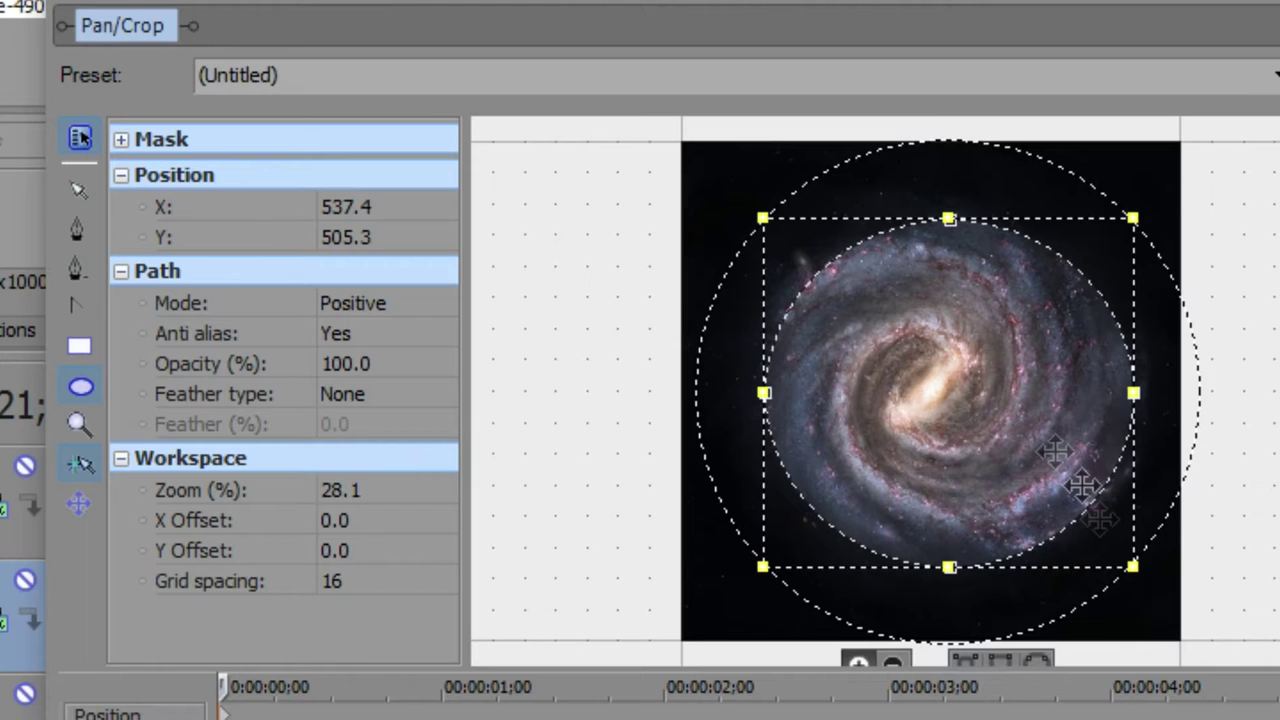
Feather the oval mask with type Both at about 42.7%, and enlarge and recentre it to cover the whole galaxy.
left_click(383, 396)
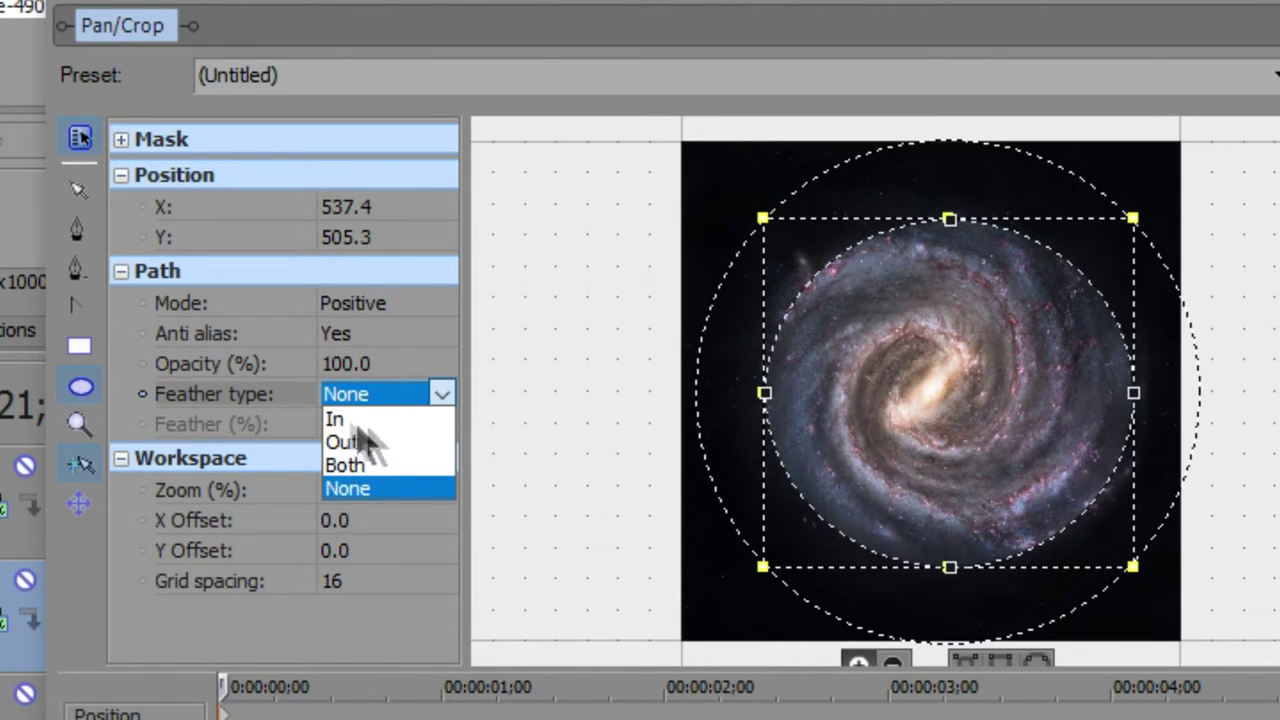
left_click(355, 465)
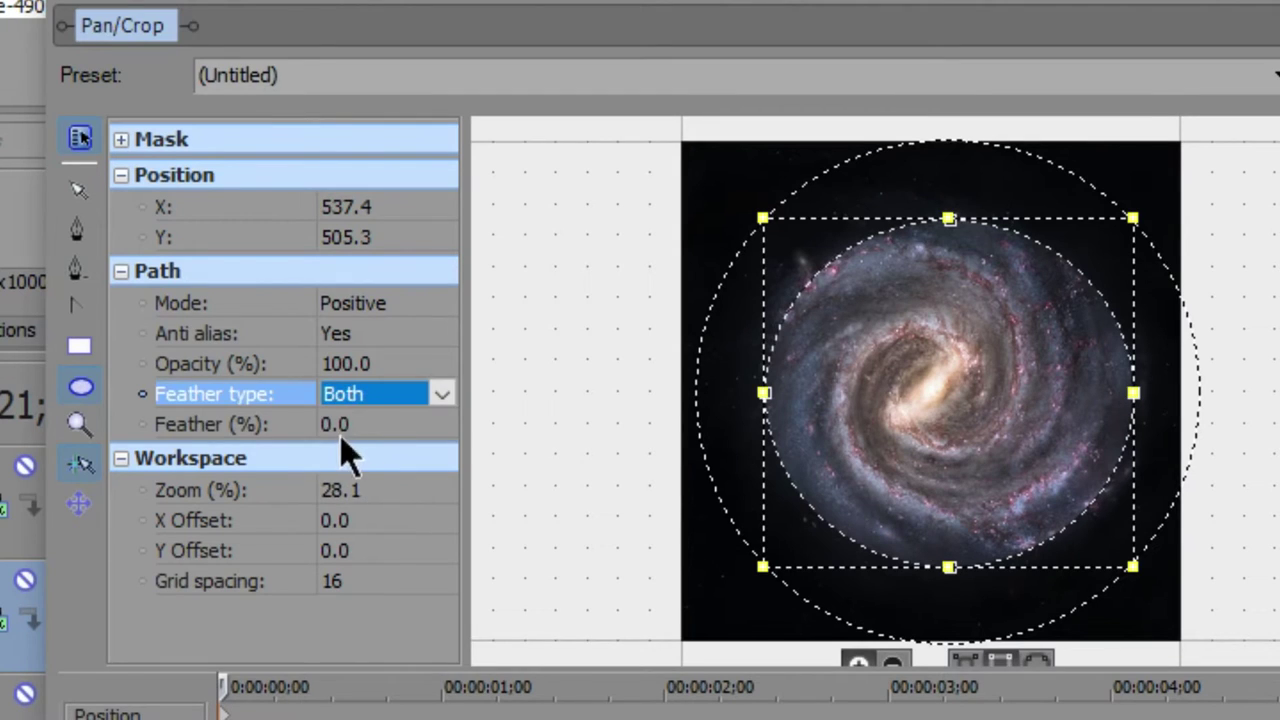
left_click(345, 426)
left_click(441, 424)
left_click_drag(336, 460, 430, 468)
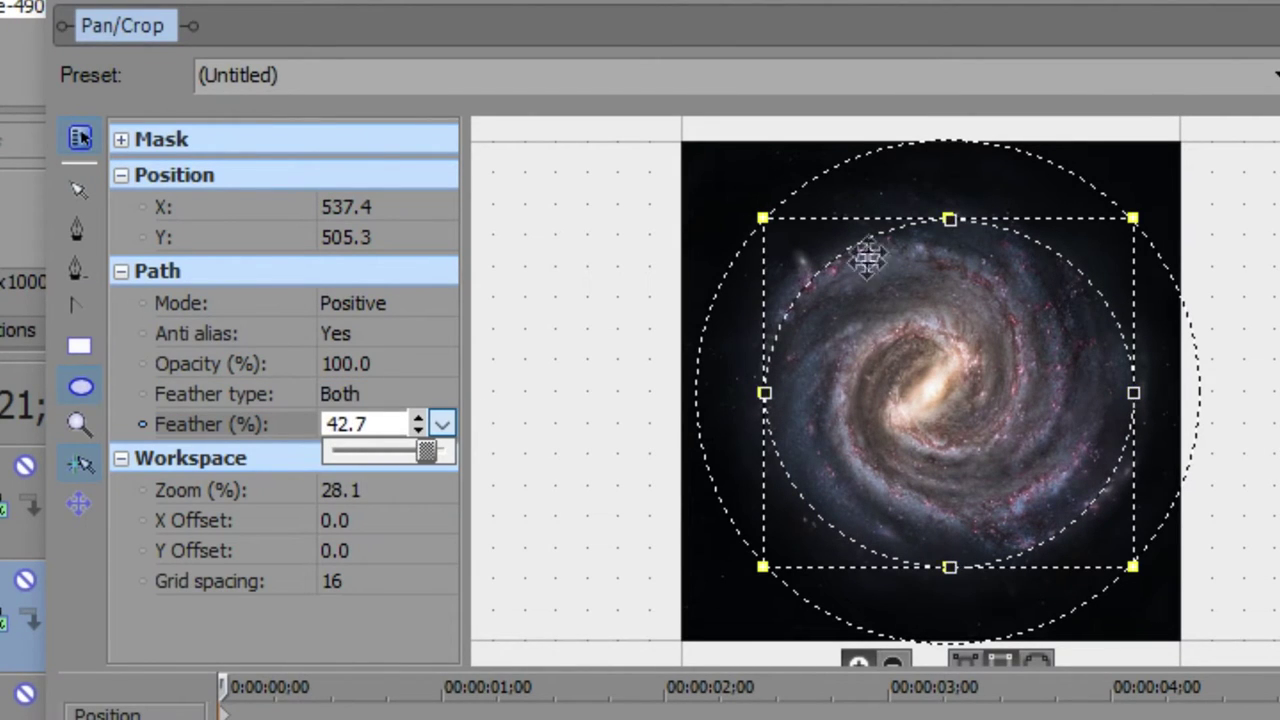
left_click_drag(763, 211, 726, 177)
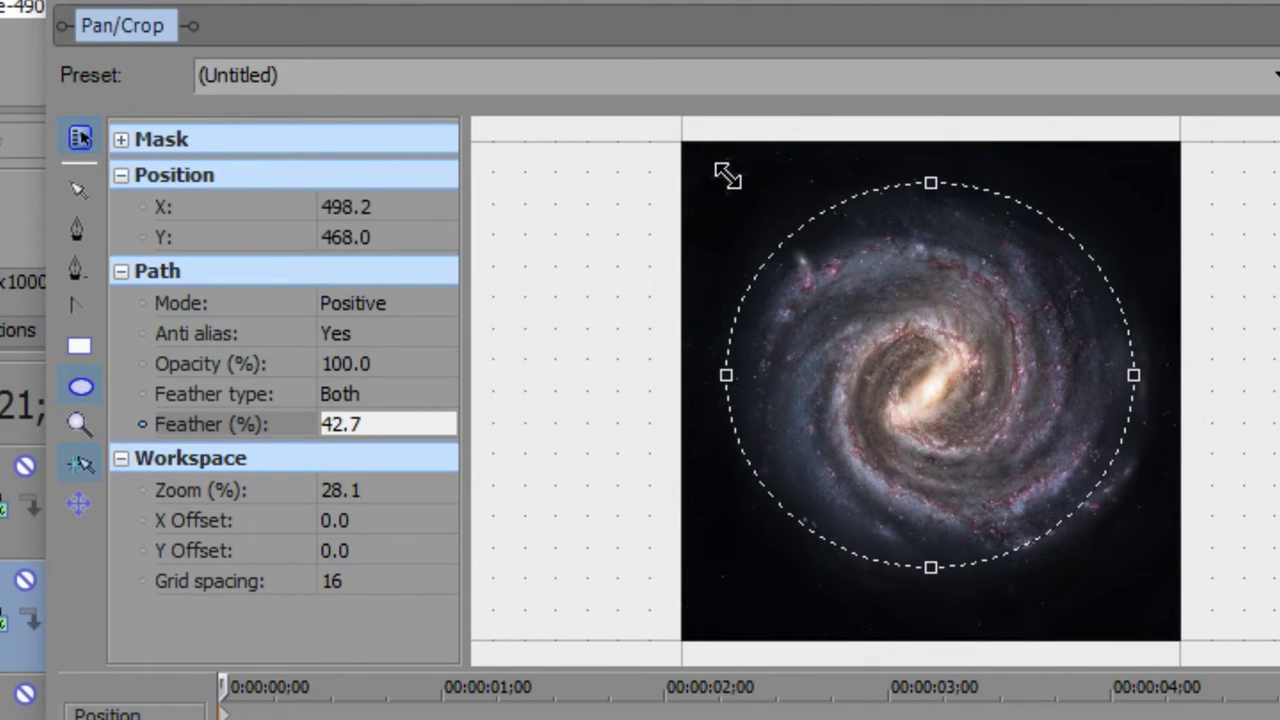
left_click_drag(923, 323, 940, 336)
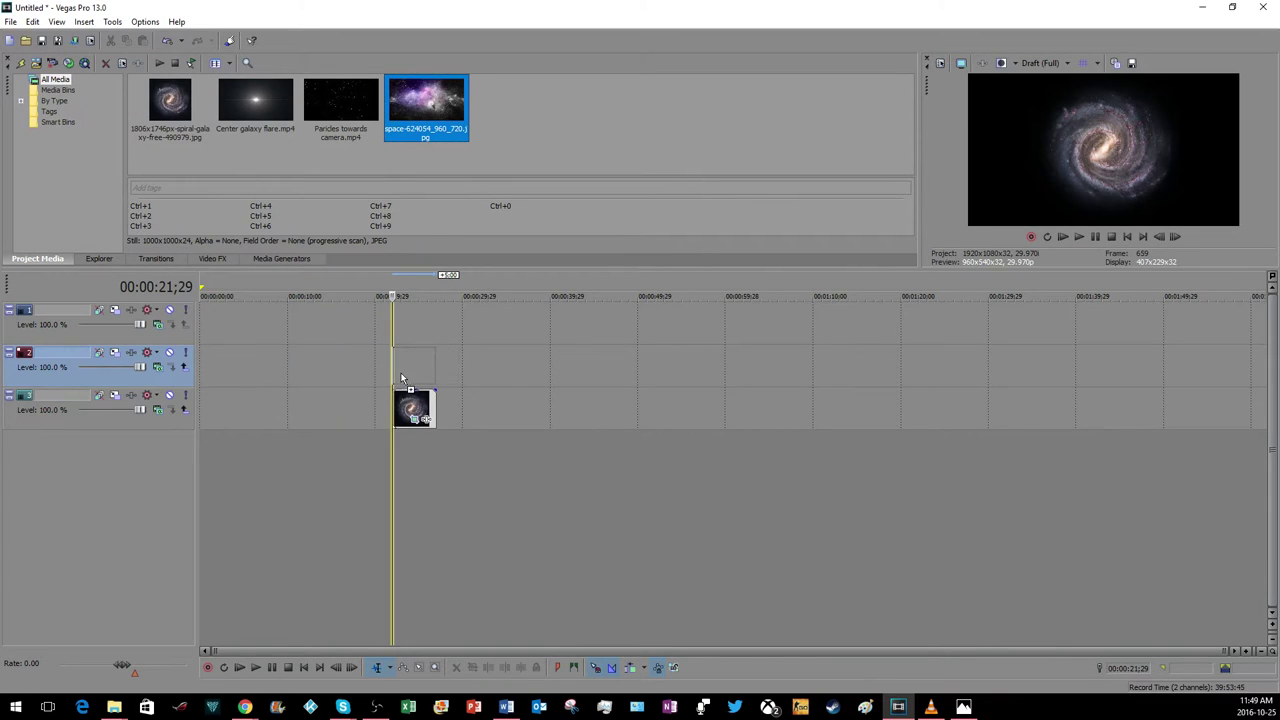
Place space-624054_960_720.jpg on the track beneath the spiral galaxy at 00:00:21;29 and lower its opacity.
left_click_drag(402, 378, 402, 378)
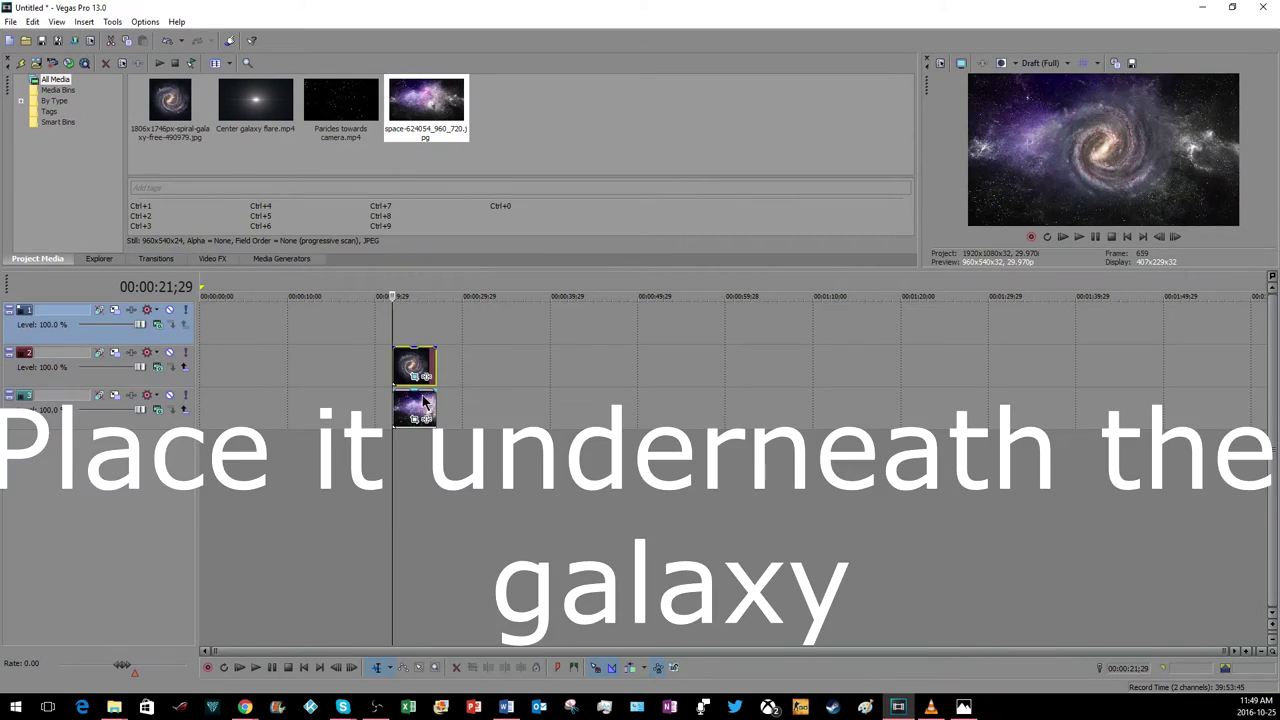
left_click(420, 397)
mouse_move(419, 397)
left_mouse_down()
mouse_move(426, 426)
mouse_move(421, 411)
left_mouse_up()
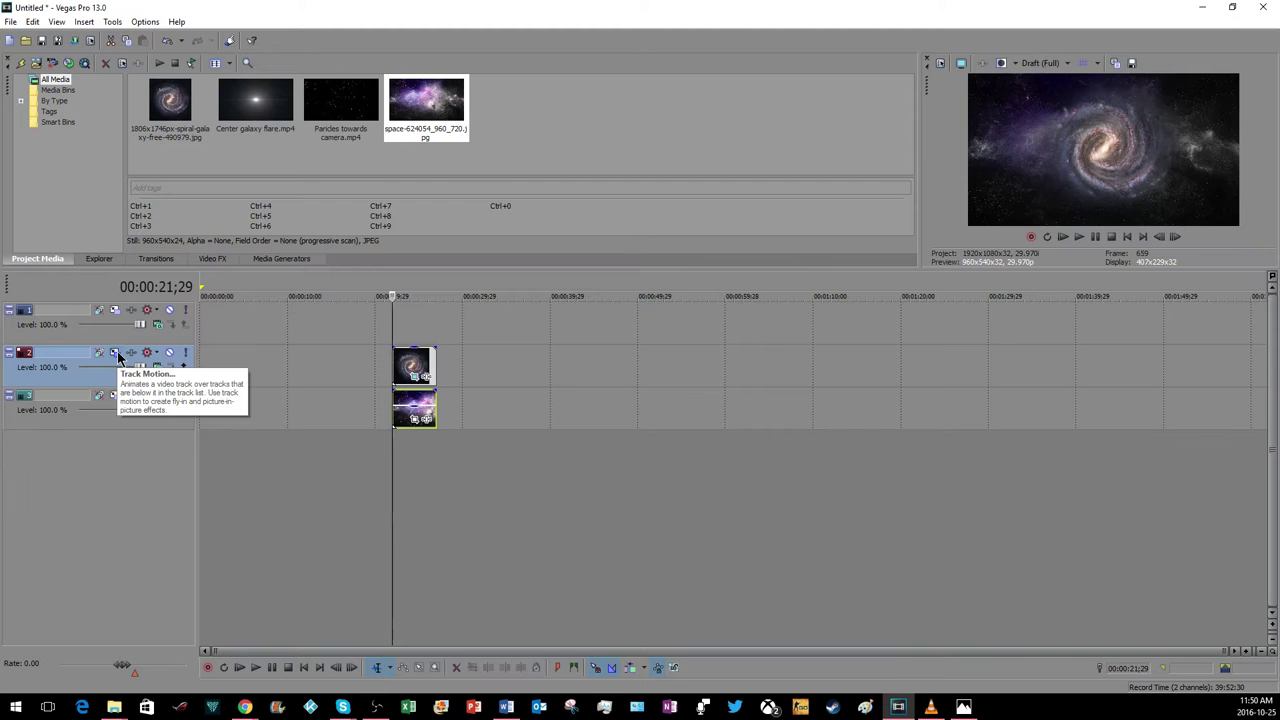
Switch the galaxy track's Track Motion to 3D Source Alpha and tilt it about -31.4 degrees around the X axis.
left_click(115, 353)
left_click(289, 153)
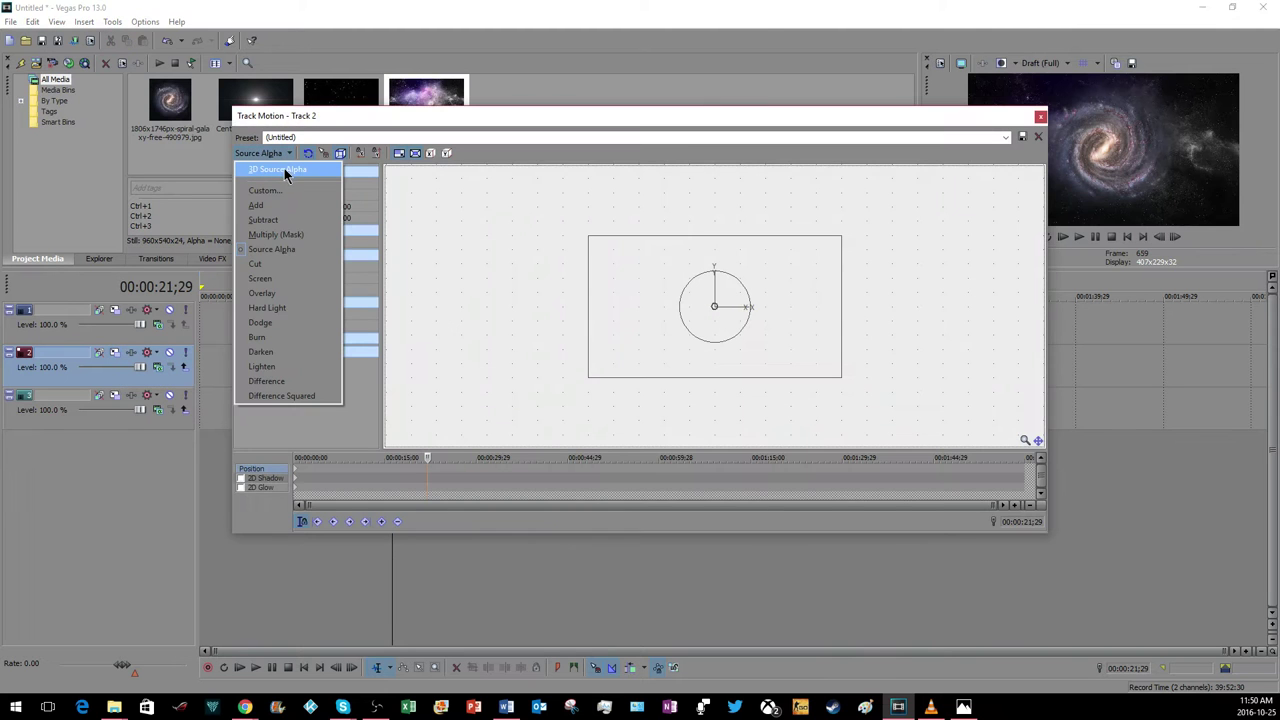
left_click(277, 169)
left_click_drag(714, 334, 713, 348)
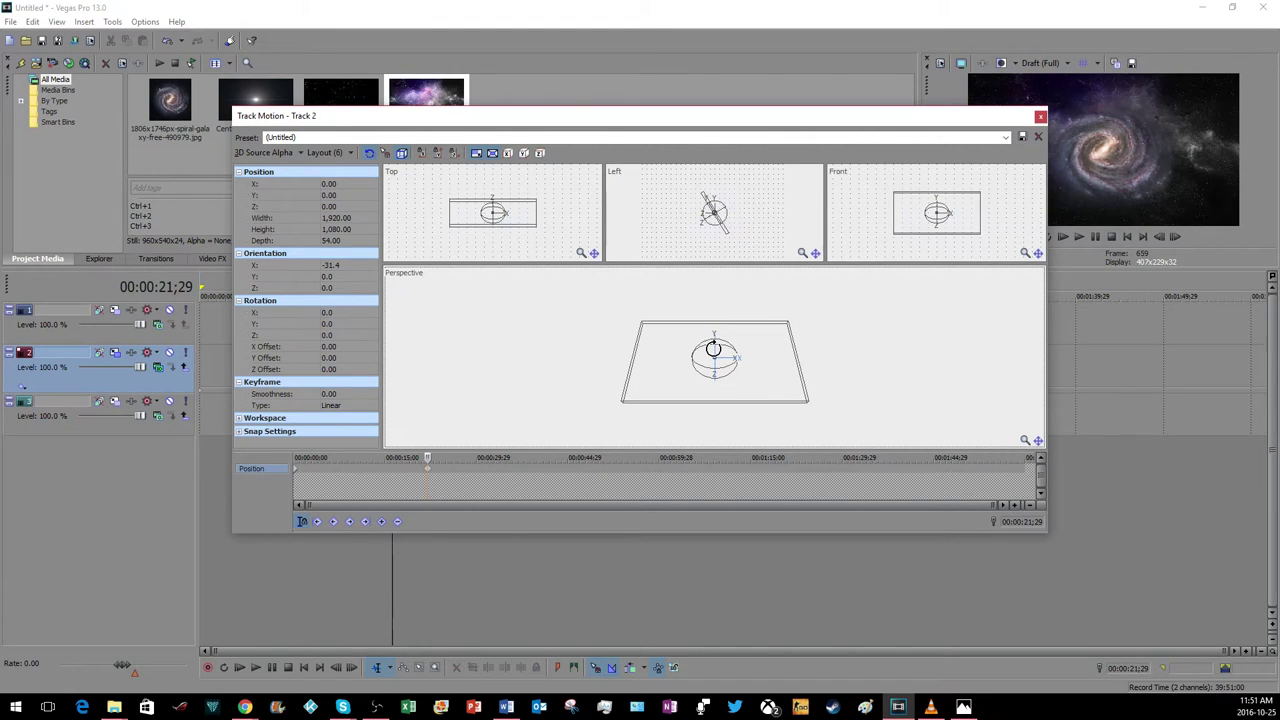
left_click(1040, 117)
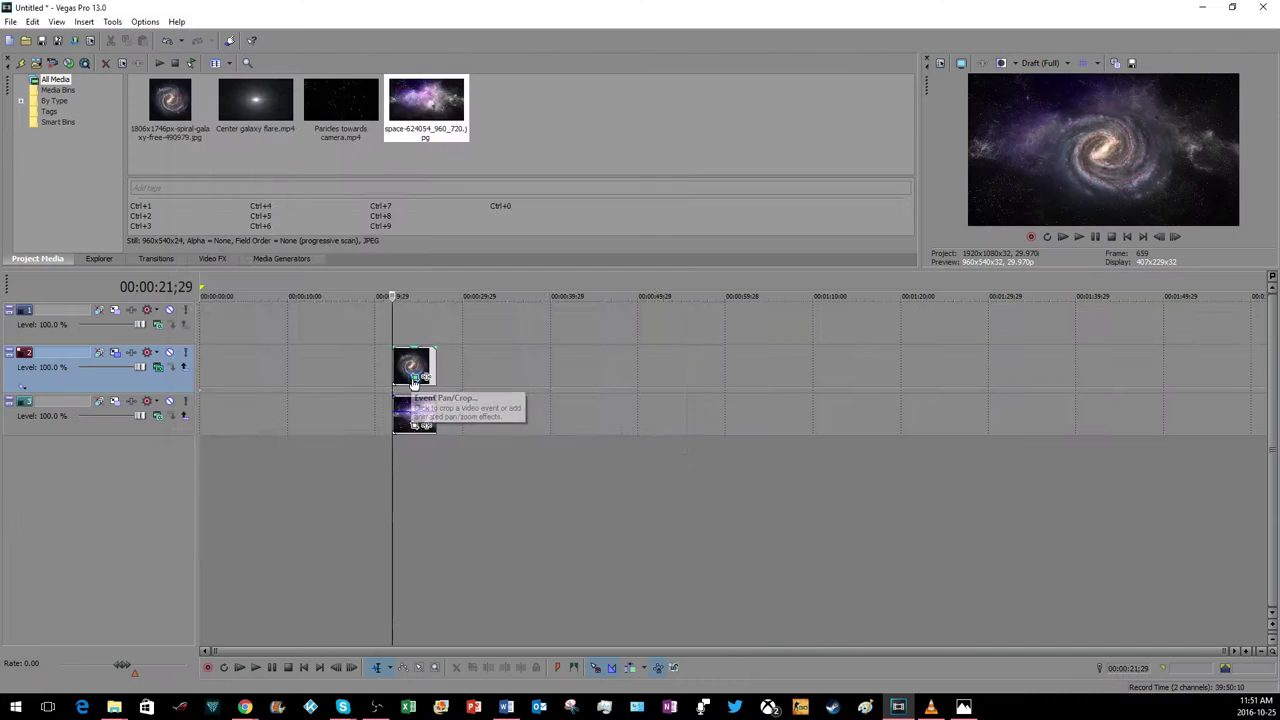
Rotate the spiral galaxy's Pan/Crop frame at 00:00:05;00 on the position timeline so the galaxy spins across the event.
left_click(414, 378)
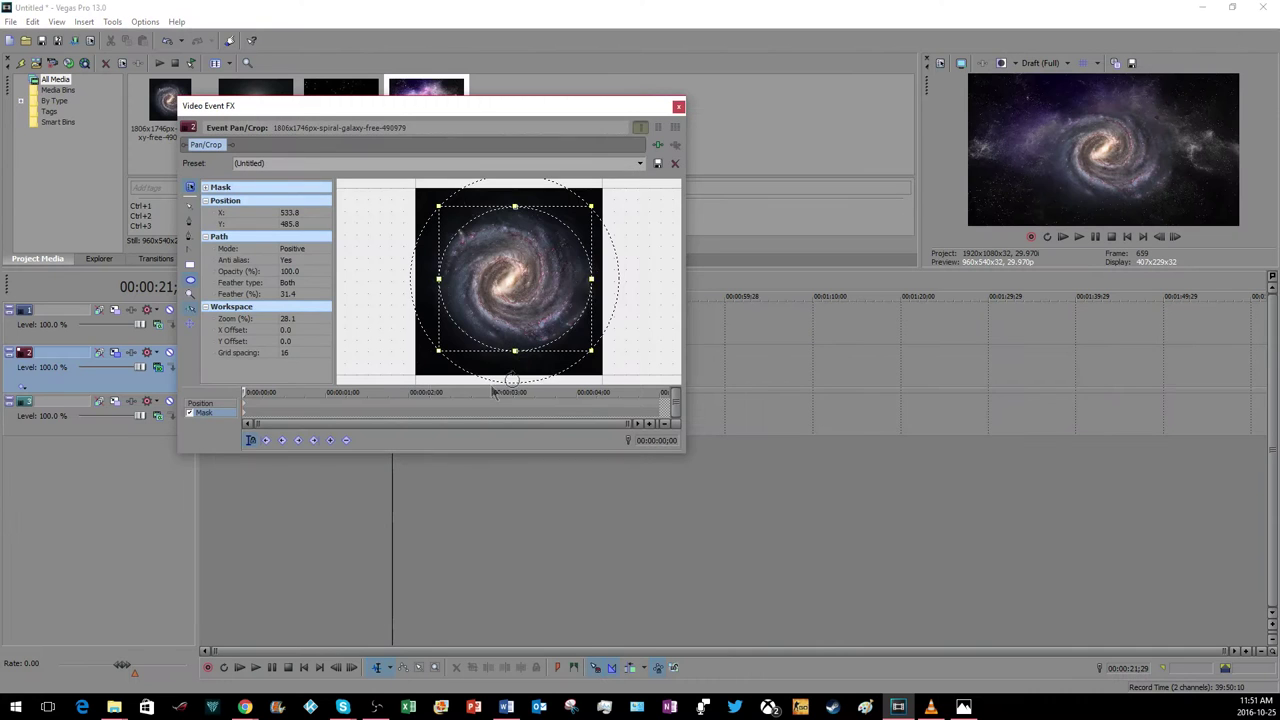
left_click(202, 405)
left_click_drag(334, 604, 1248, 612)
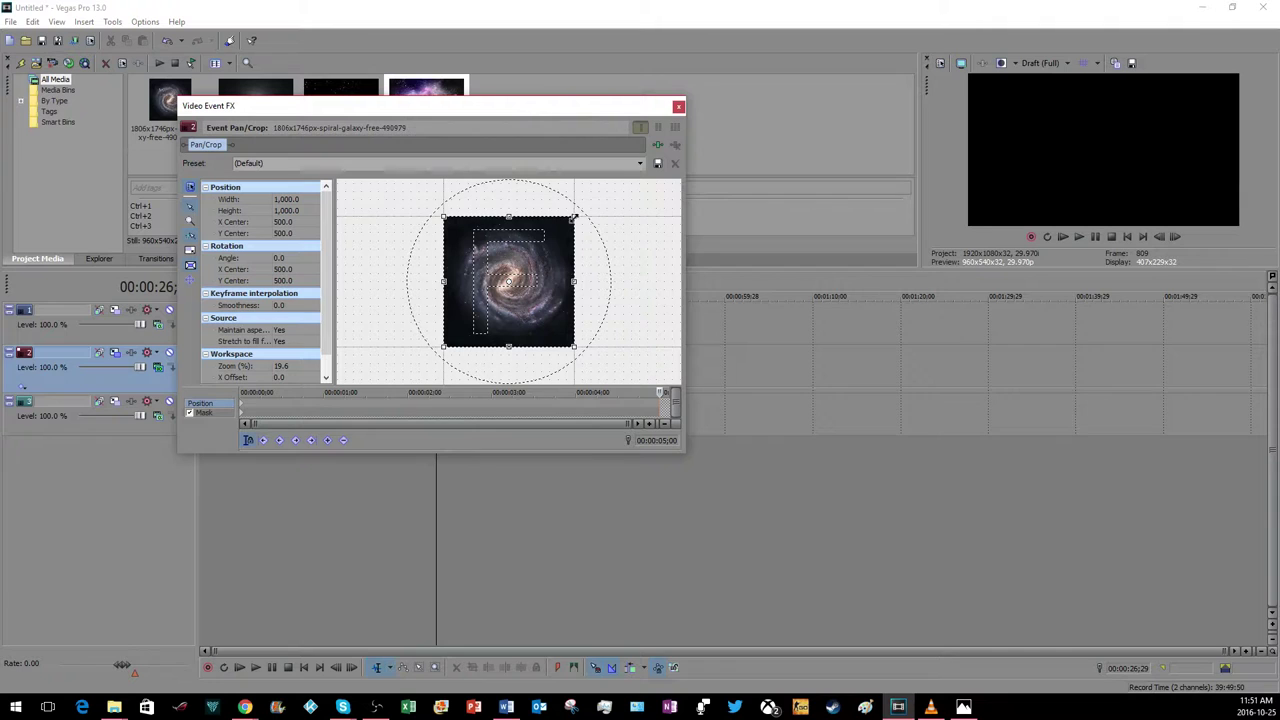
left_click_drag(594, 239, 586, 339)
left_click(678, 107)
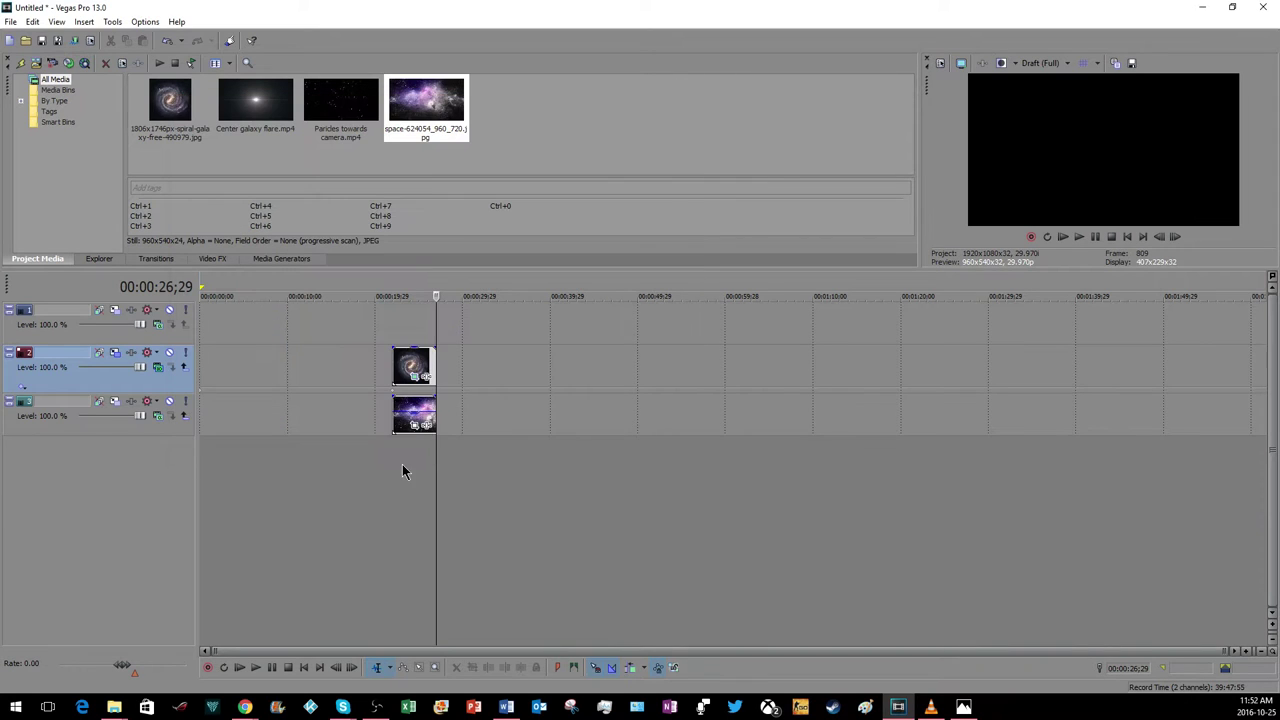
Play back the timeline to check the spinning galaxy over the space background.
left_click(403, 466)
key("space")
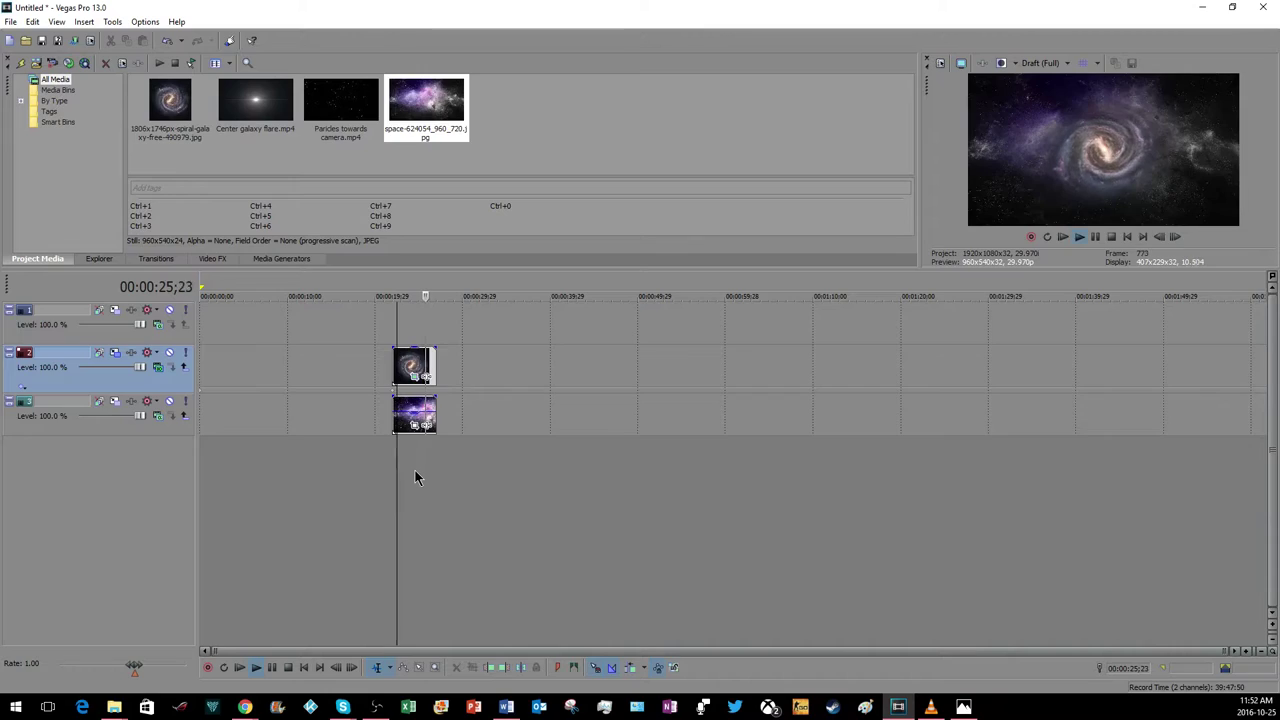
key("space")
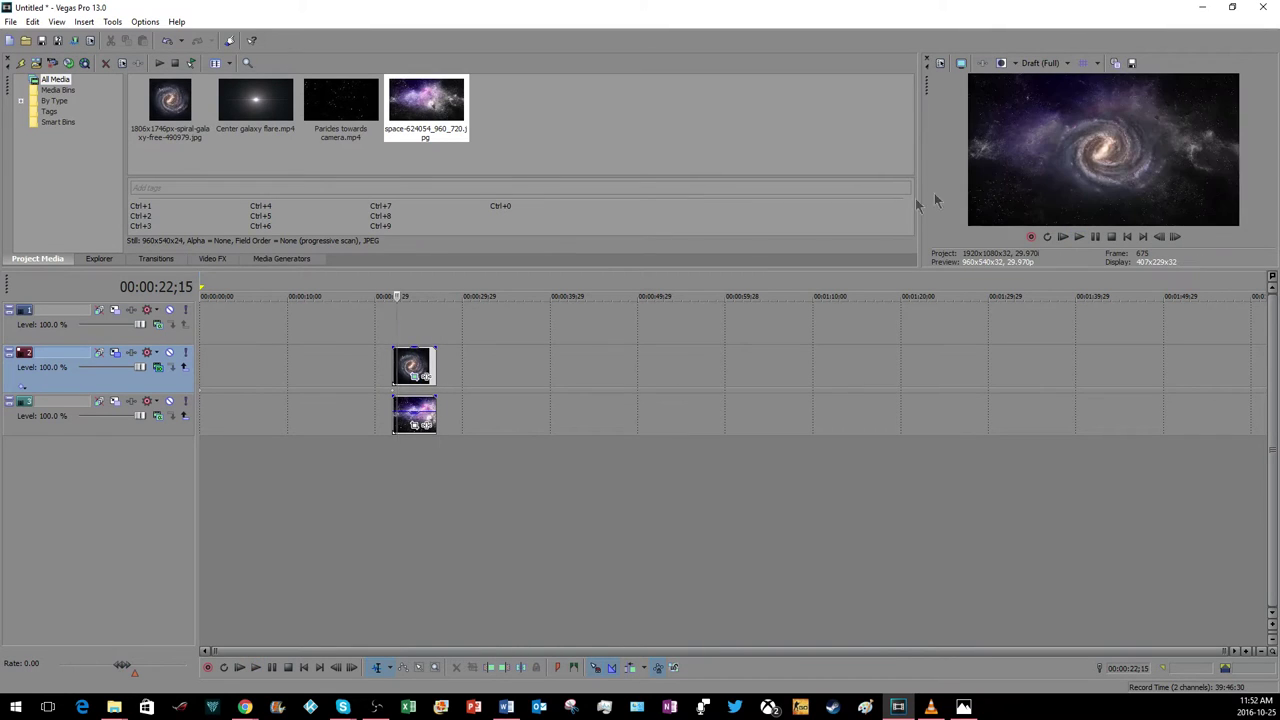
Place Paricles towards camera.mp4 above the galaxy and blend it in with a different track compositing mode and about 43% event opacity.
left_click_drag(337, 118, 404, 322)
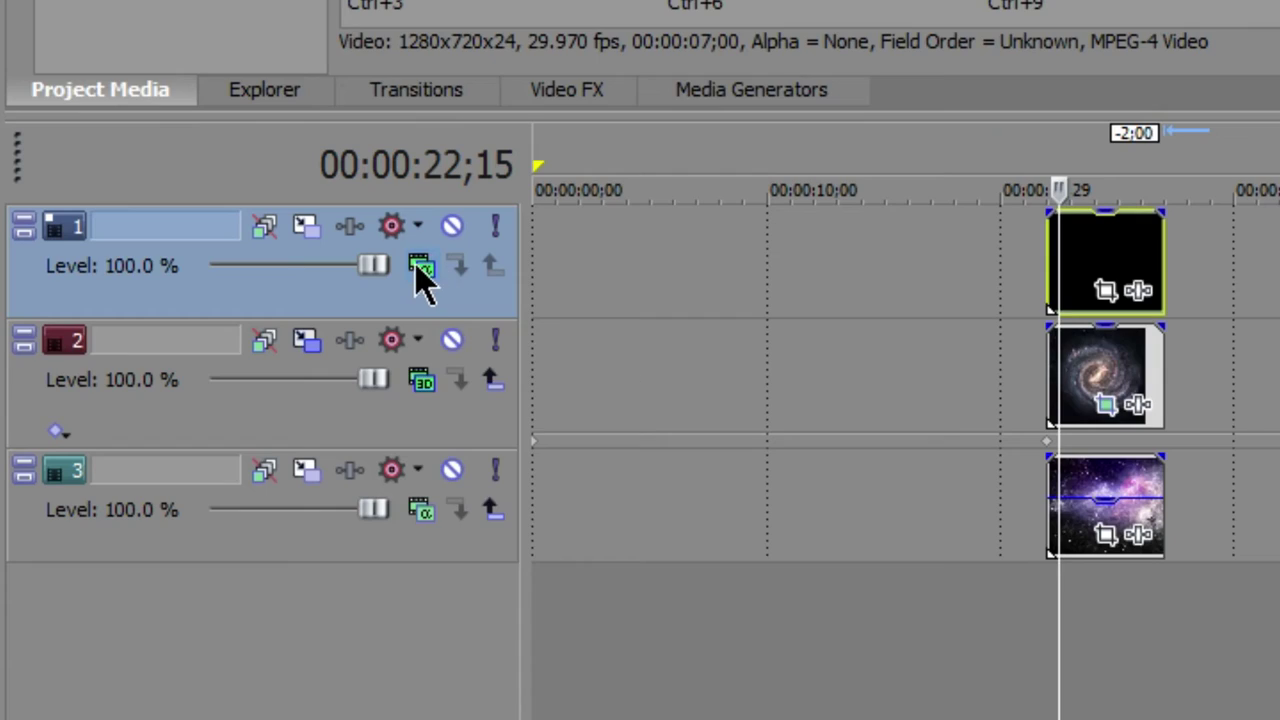
left_click(157, 324)
left_click(513, 406)
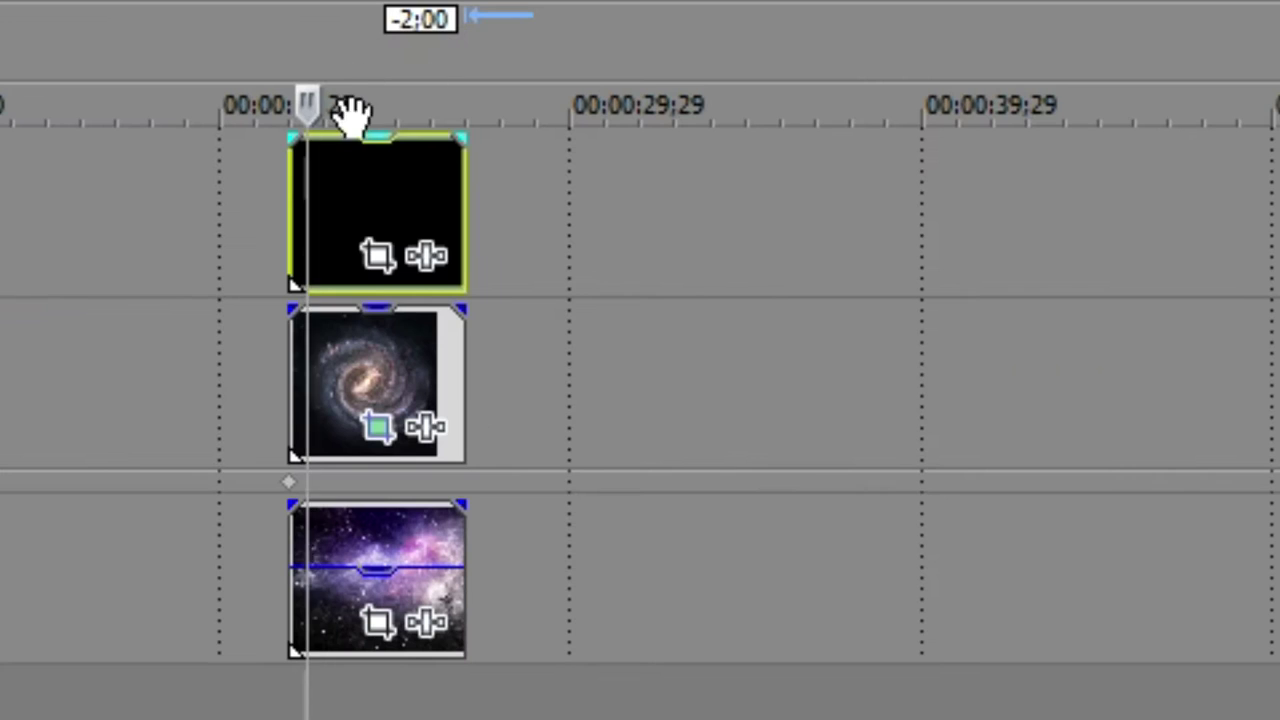
left_click_drag(400, 140, 405, 225)
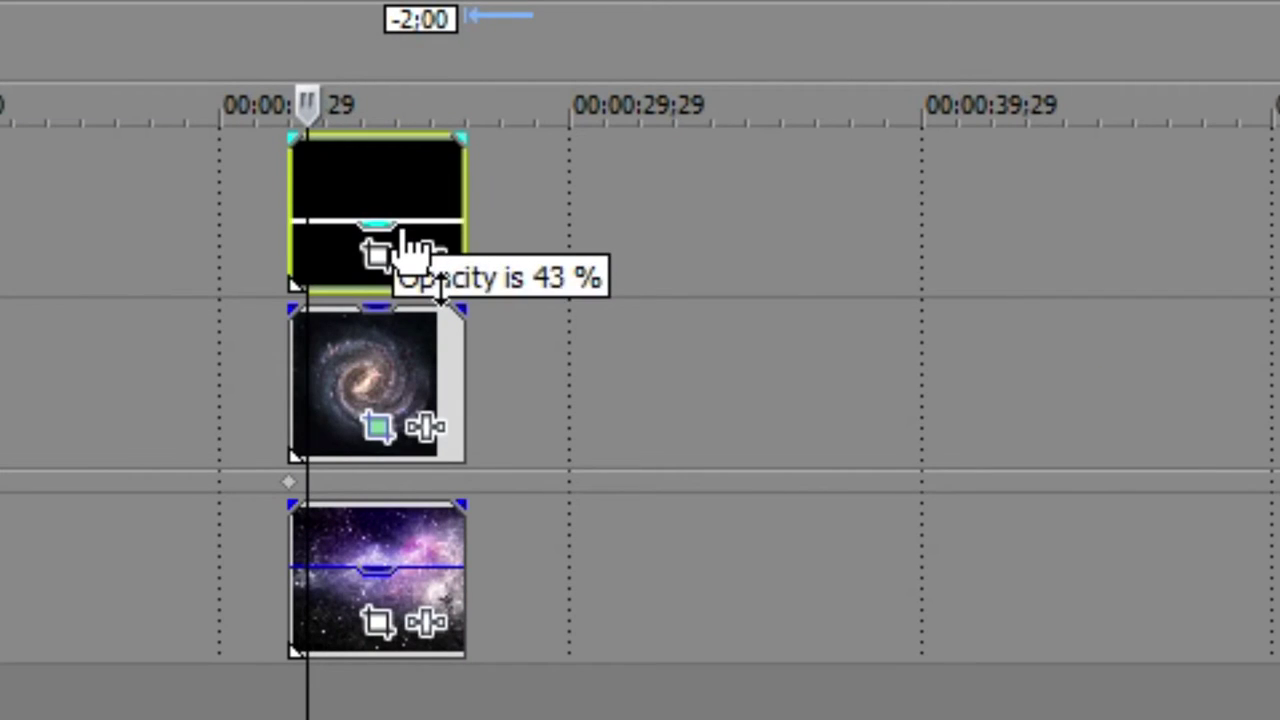
left_click_drag(401, 232, 401, 229)
Place Center galaxy flare.mp4 on a new top track at 00:00:21;29 and apply the default Chroma Keyer to it.
left_click_drag(256, 104, 426, 330)
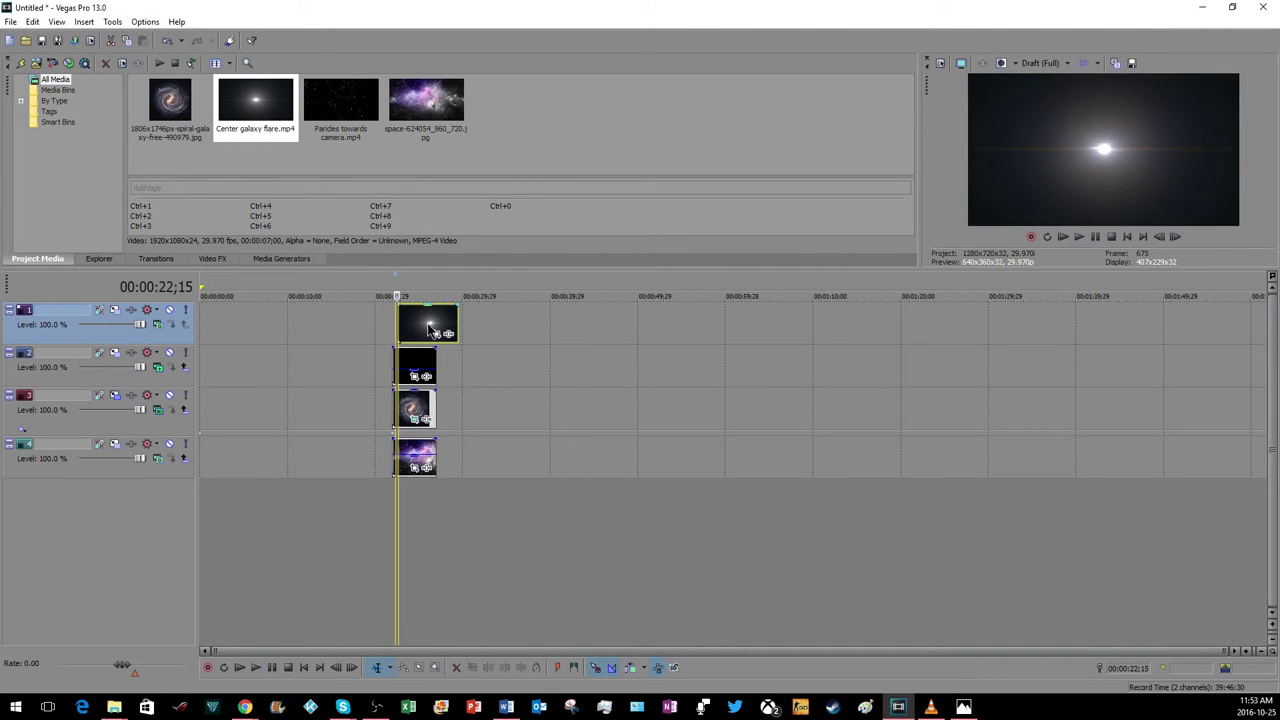
left_click(455, 318)
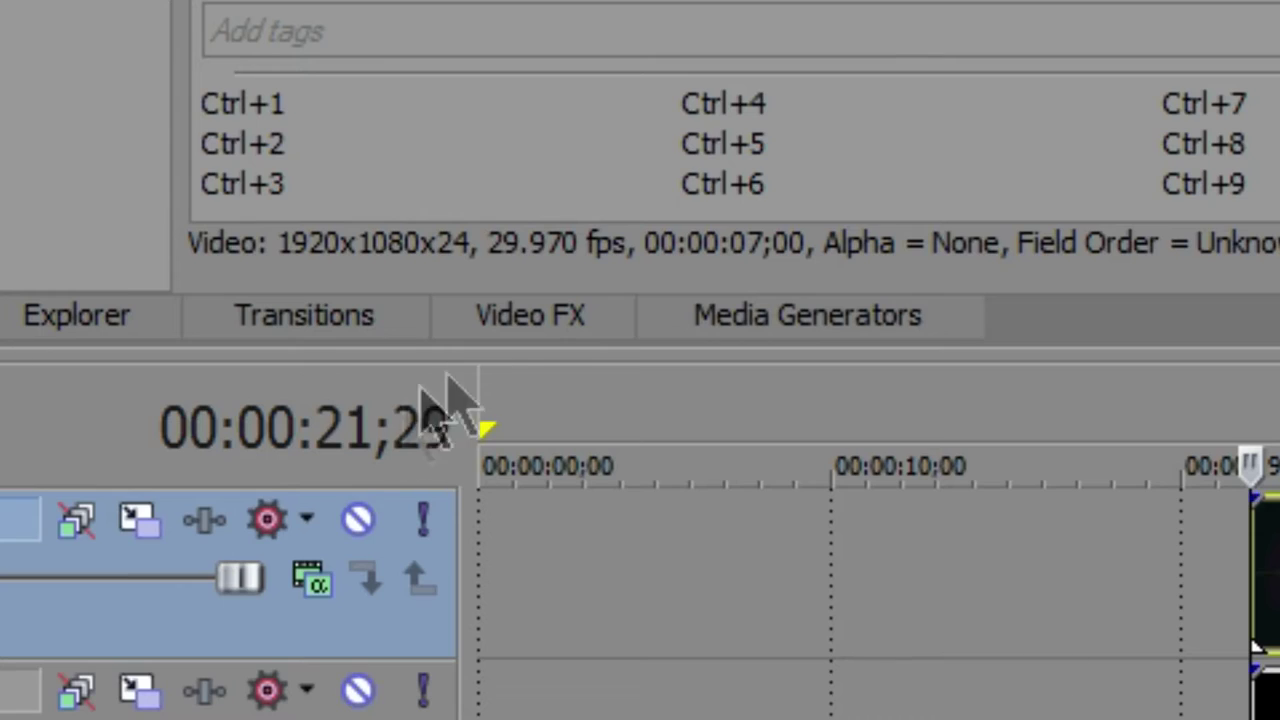
left_click(545, 328)
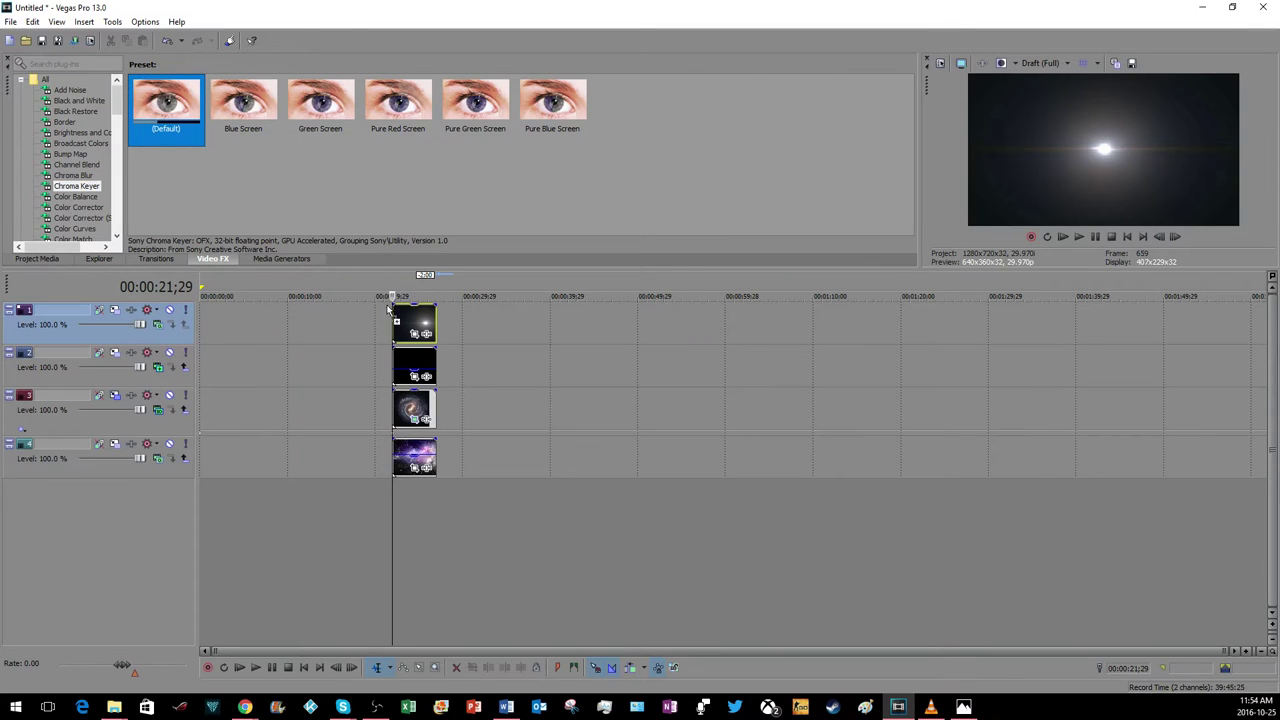
left_click_drag(410, 326, 408, 326)
Key out the flare's dark background by sampling its colour from the preview and raising the low threshold to about 0.56.
left_click(312, 205)
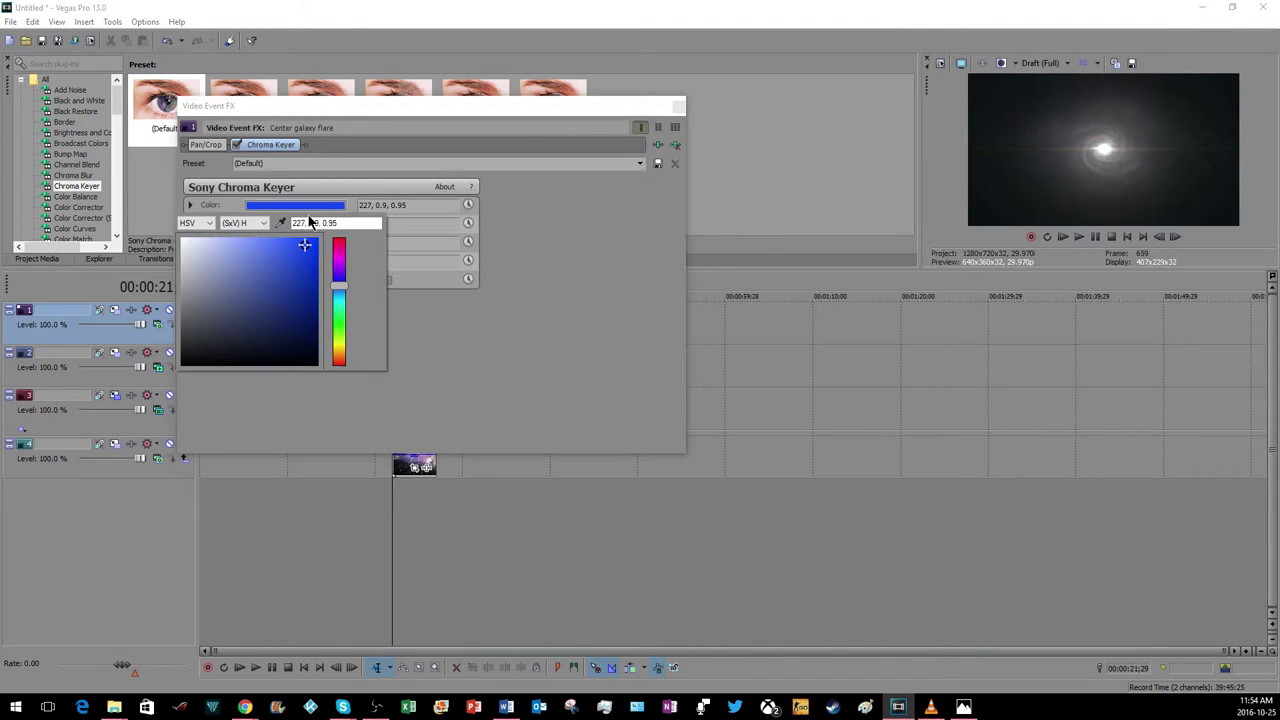
left_click(280, 223)
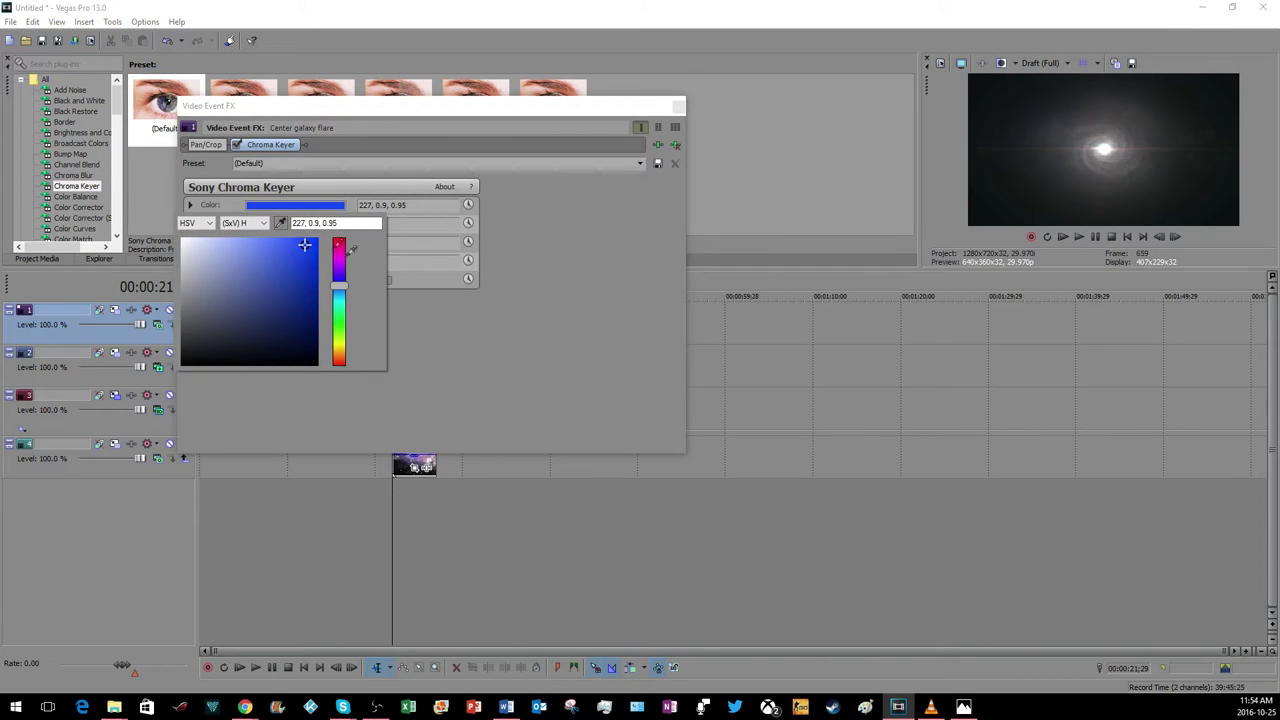
left_click(980, 76)
left_click(517, 326)
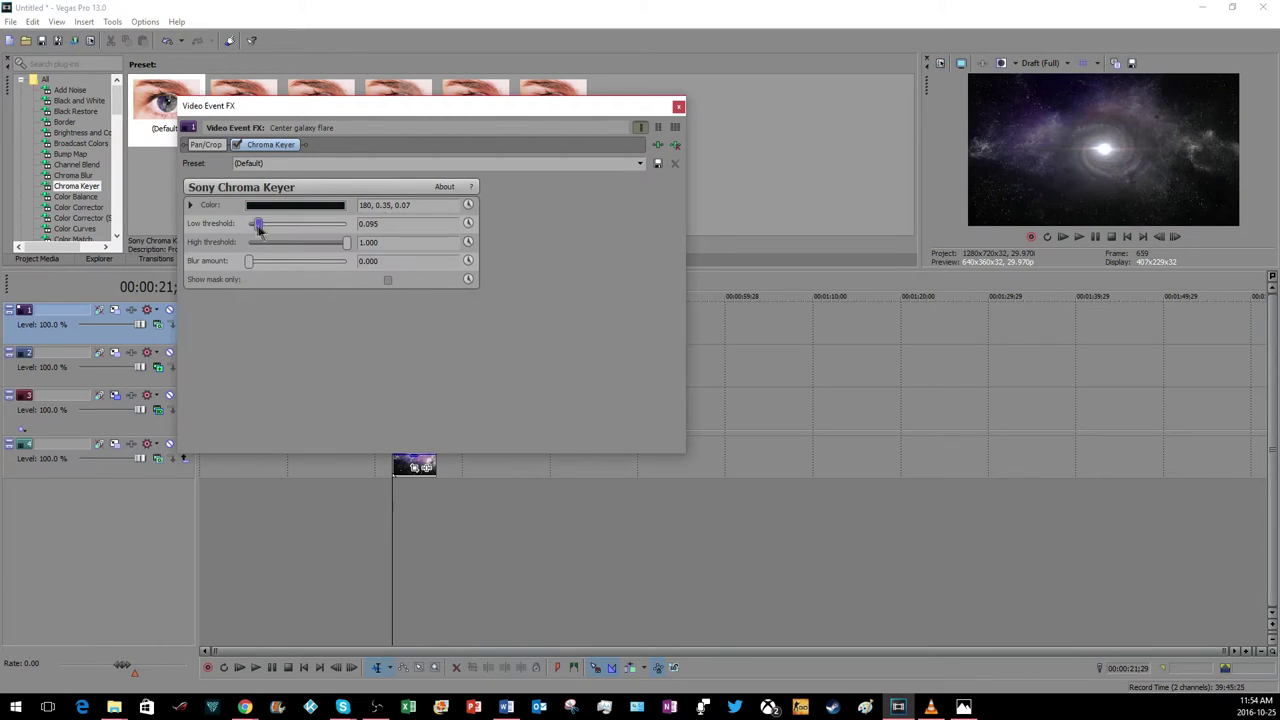
left_click_drag(272, 228, 306, 229)
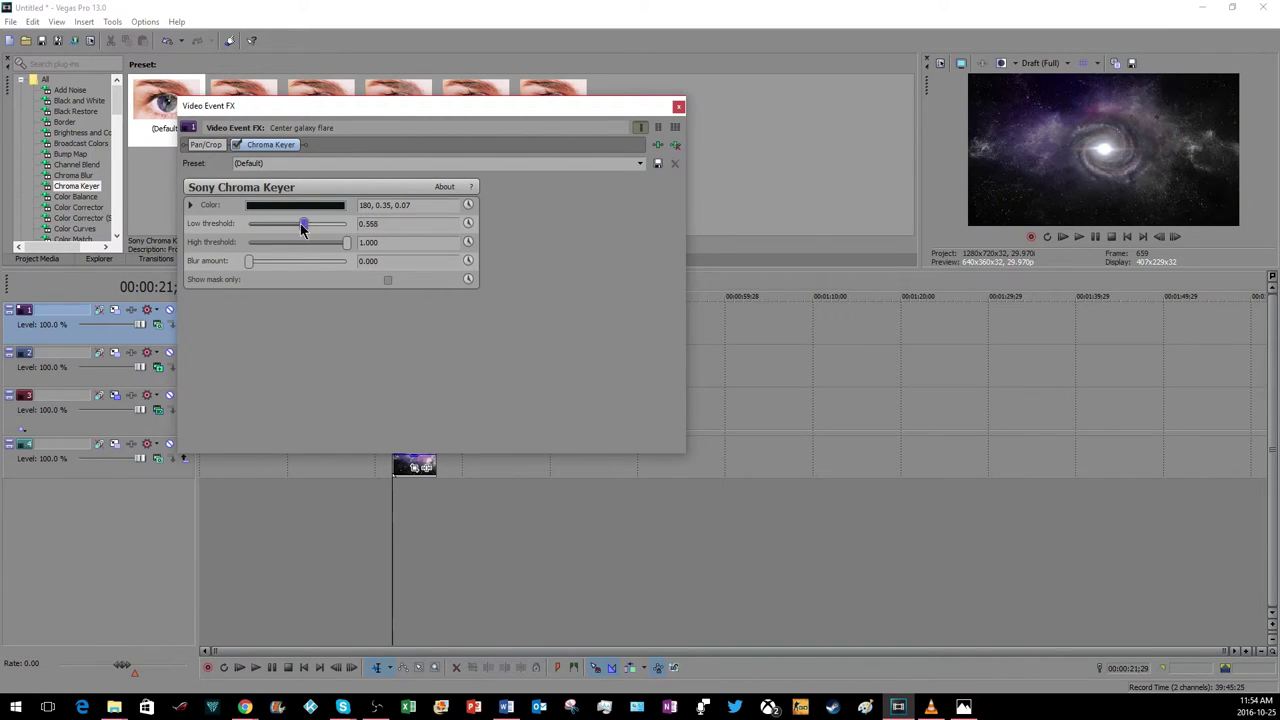
Shrink the flare by enlarging its Pan/Crop frame to about 2,769.8 by 1,991.3, and preview the composite.
left_click(205, 144)
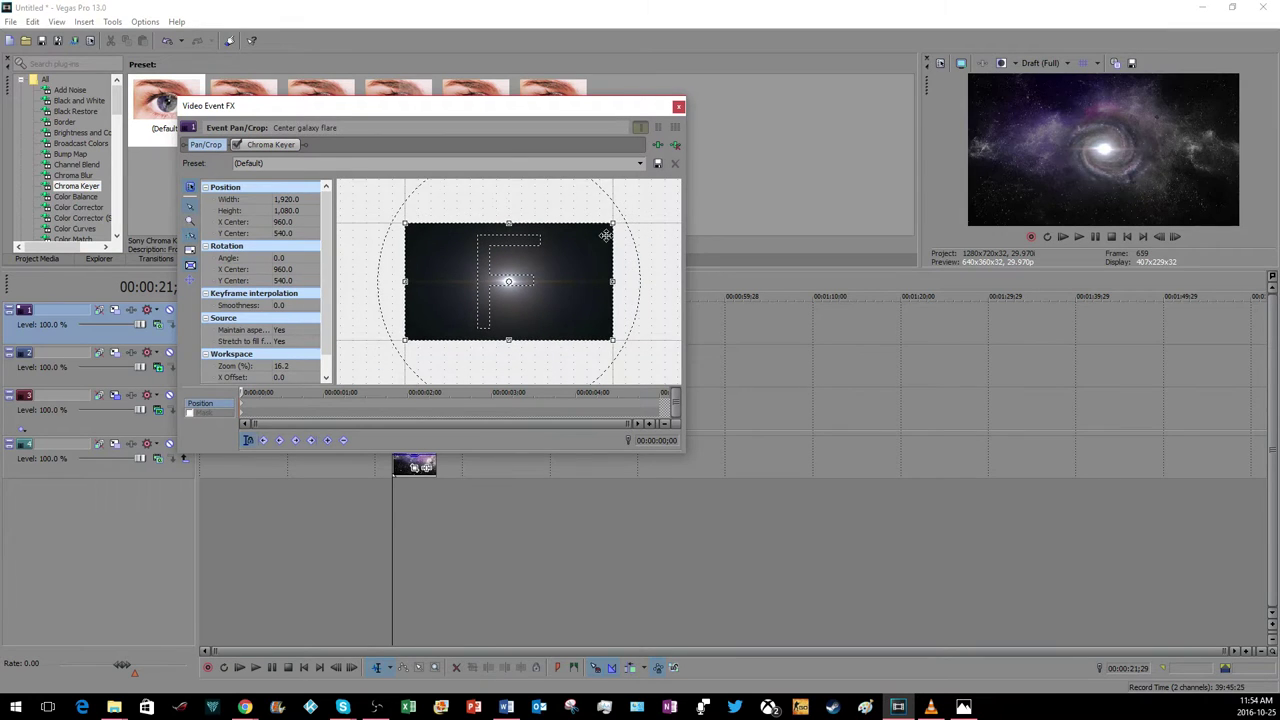
left_click_drag(611, 226, 657, 175)
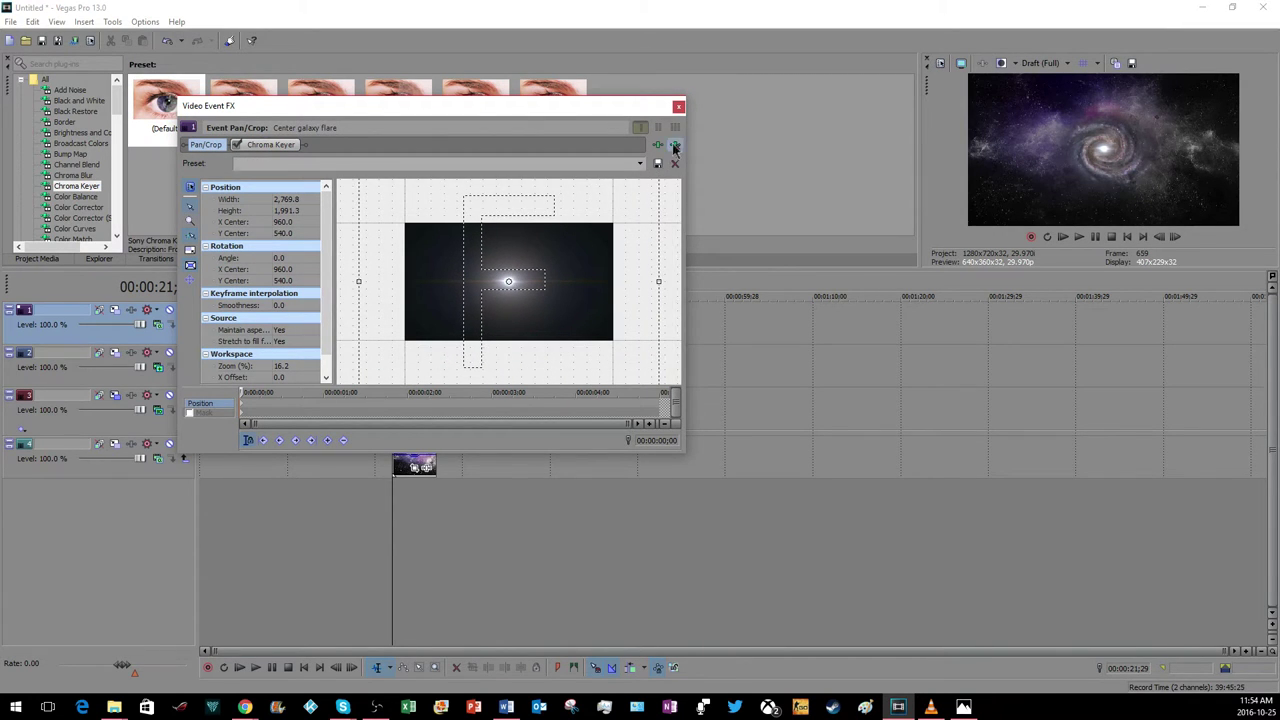
left_click(678, 106)
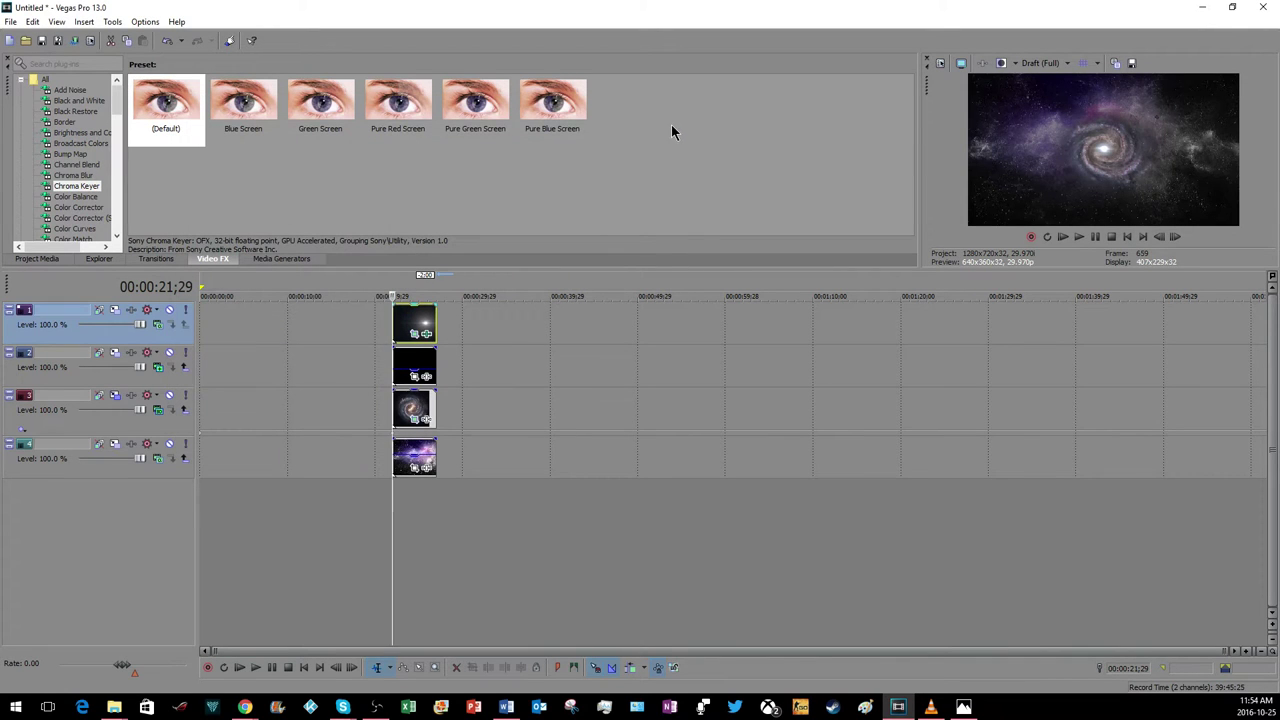
key("space")
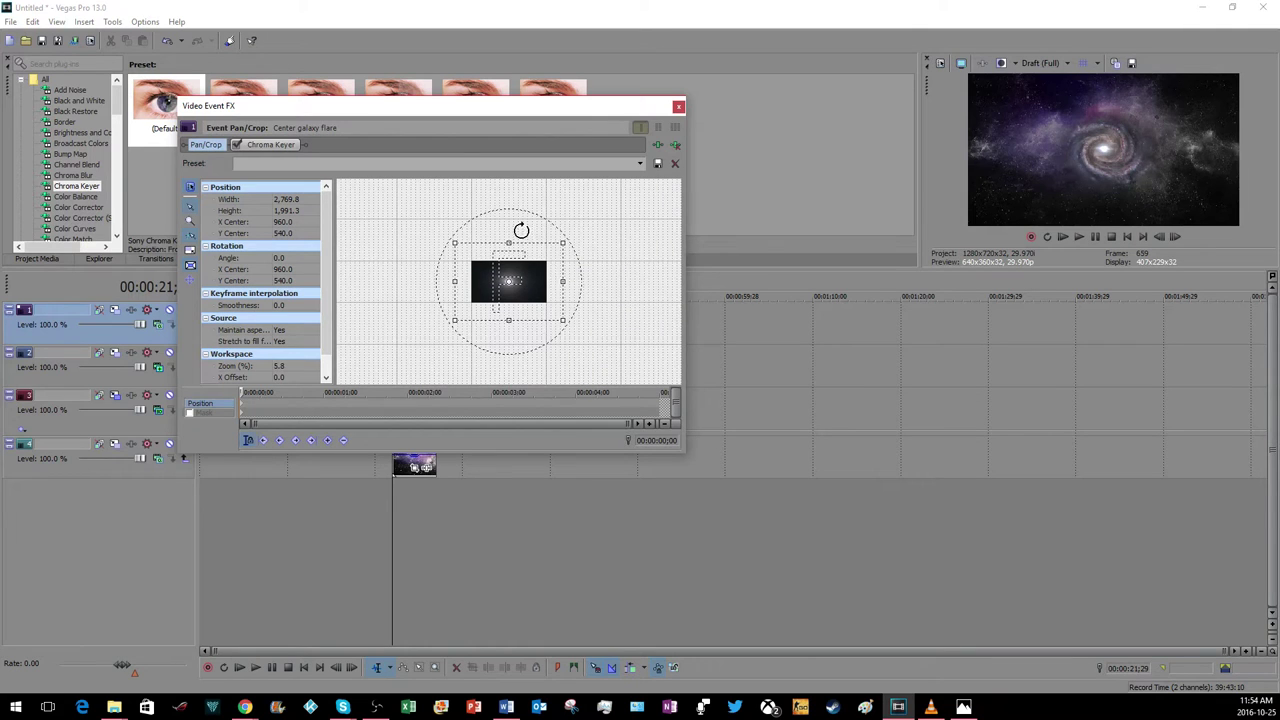
Animate the flare's Pan/Crop rotation from 40 degrees at the start to 245 degrees at 00:00:05;00, and play the result.
left_click_drag(521, 231, 570, 229)
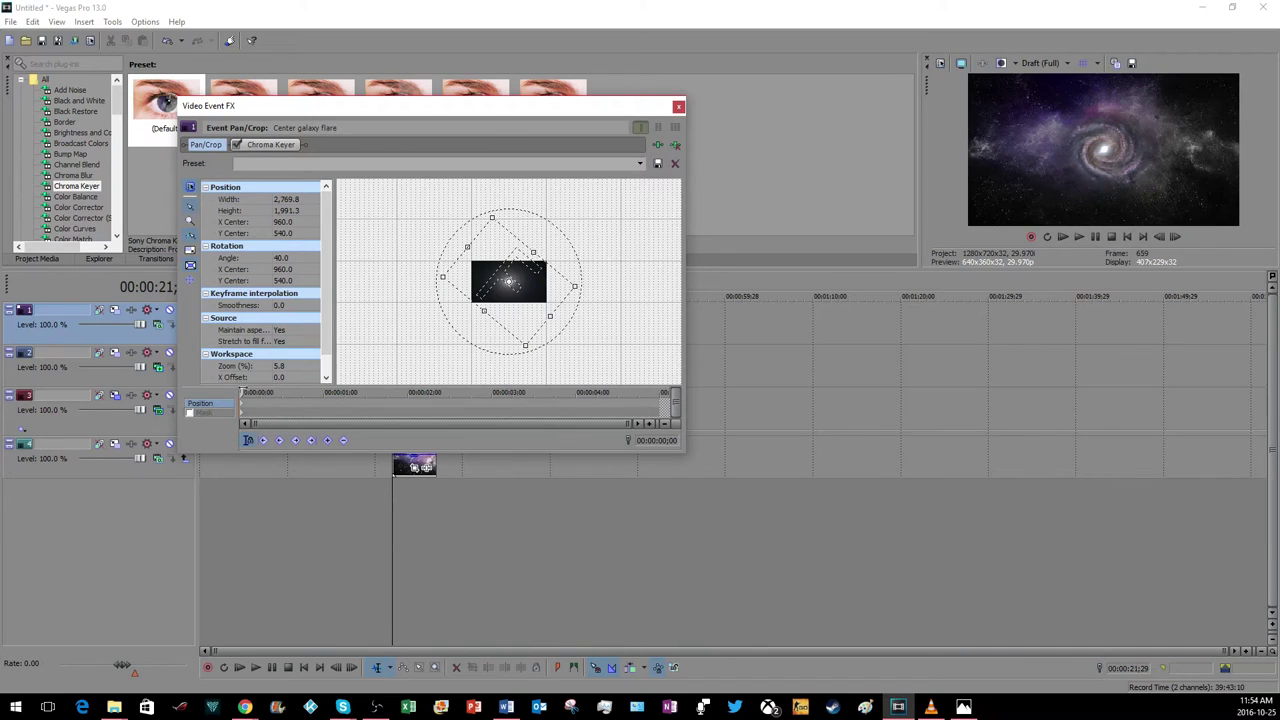
left_click_drag(241, 392, 661, 392)
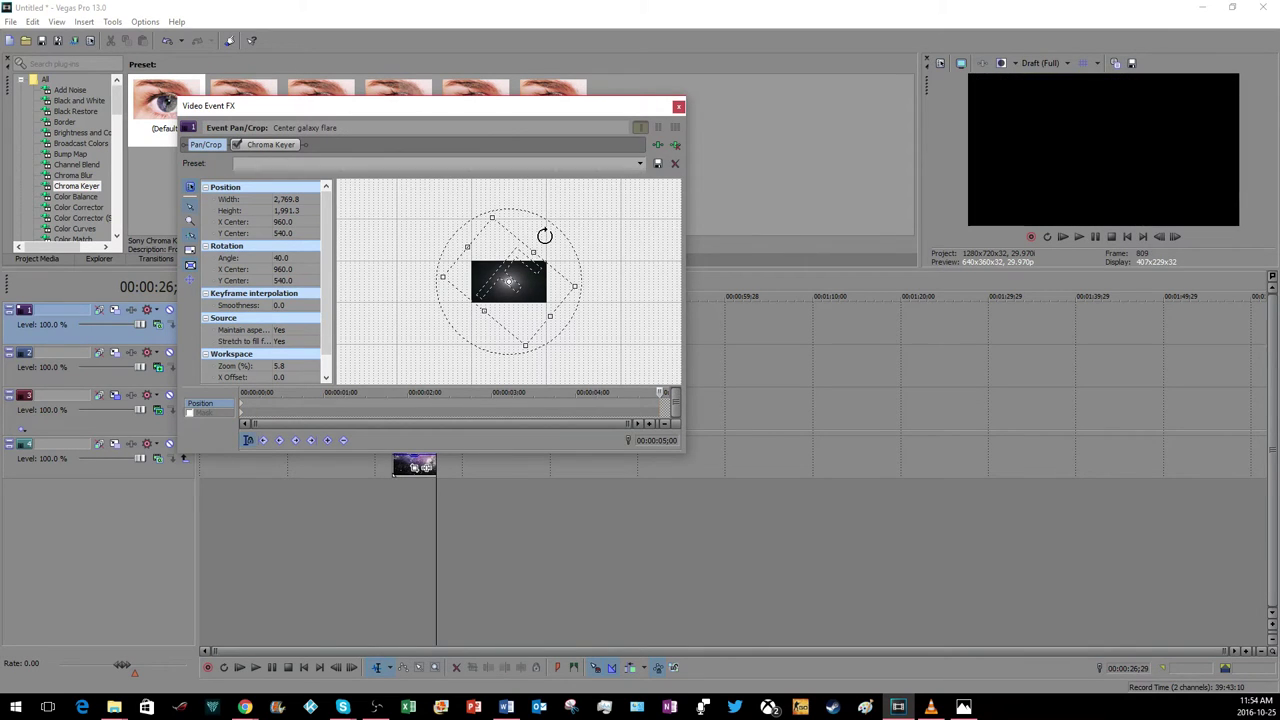
left_click_drag(546, 235, 371, 346)
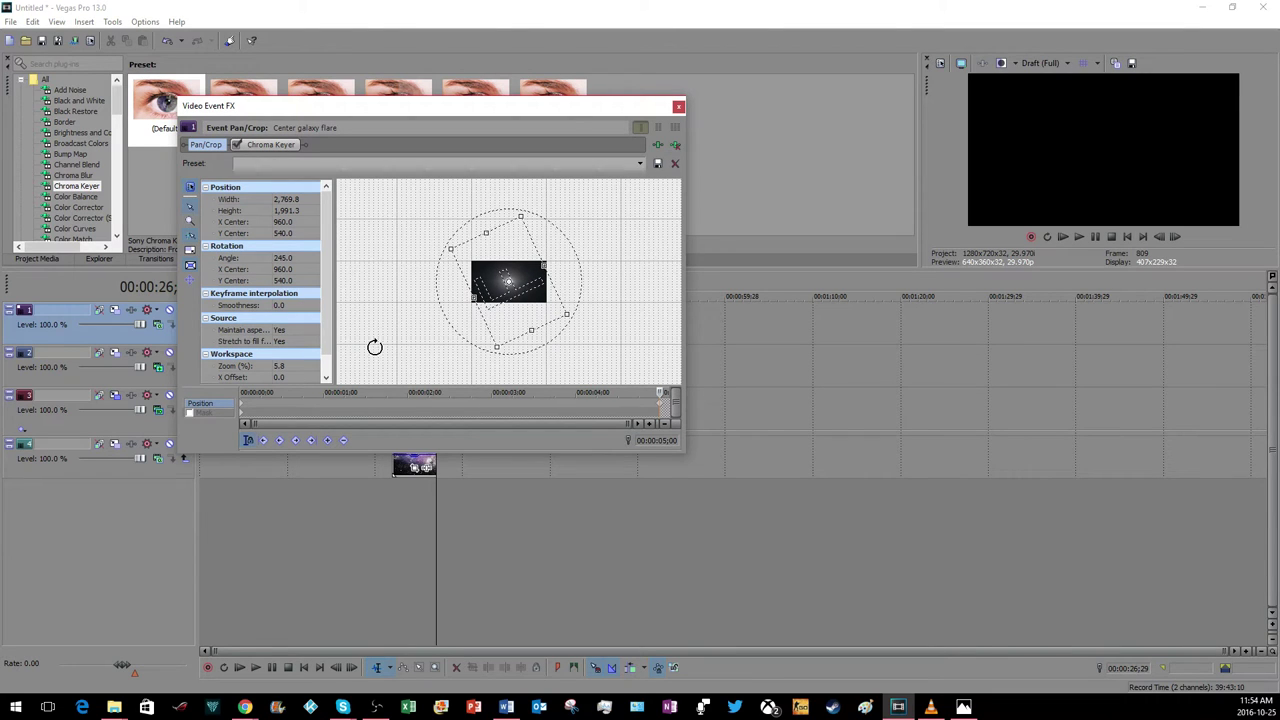
left_click(678, 106)
key("space")
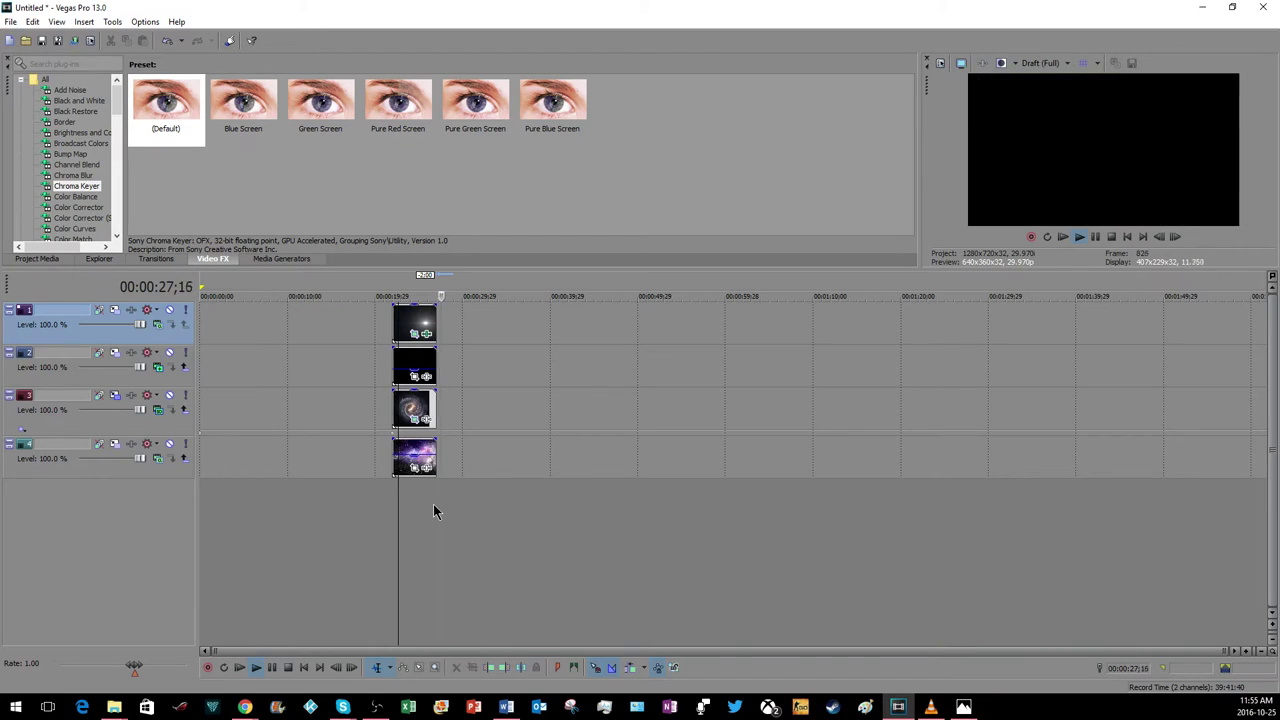
Add a default Titles & Text event on a new top track at 00:00:21;29 and set its text to Lonelyblock.
key("space")
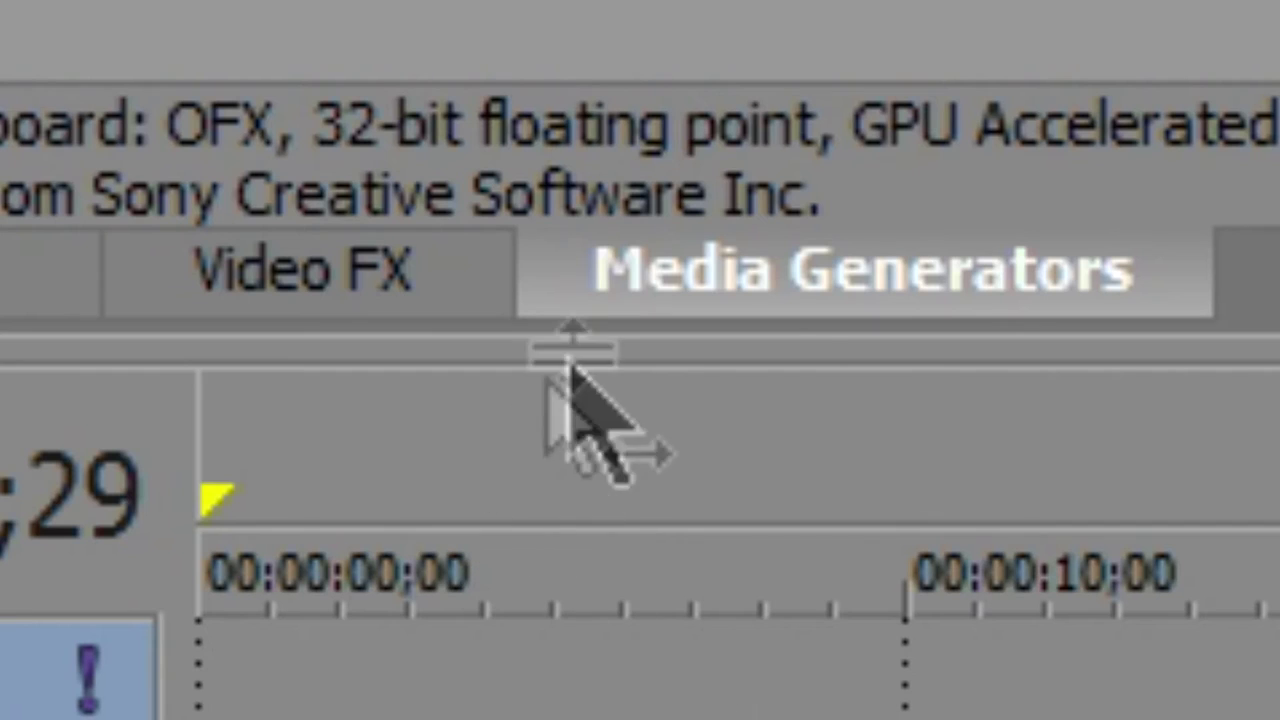
left_click(310, 260)
left_click(208, 352)
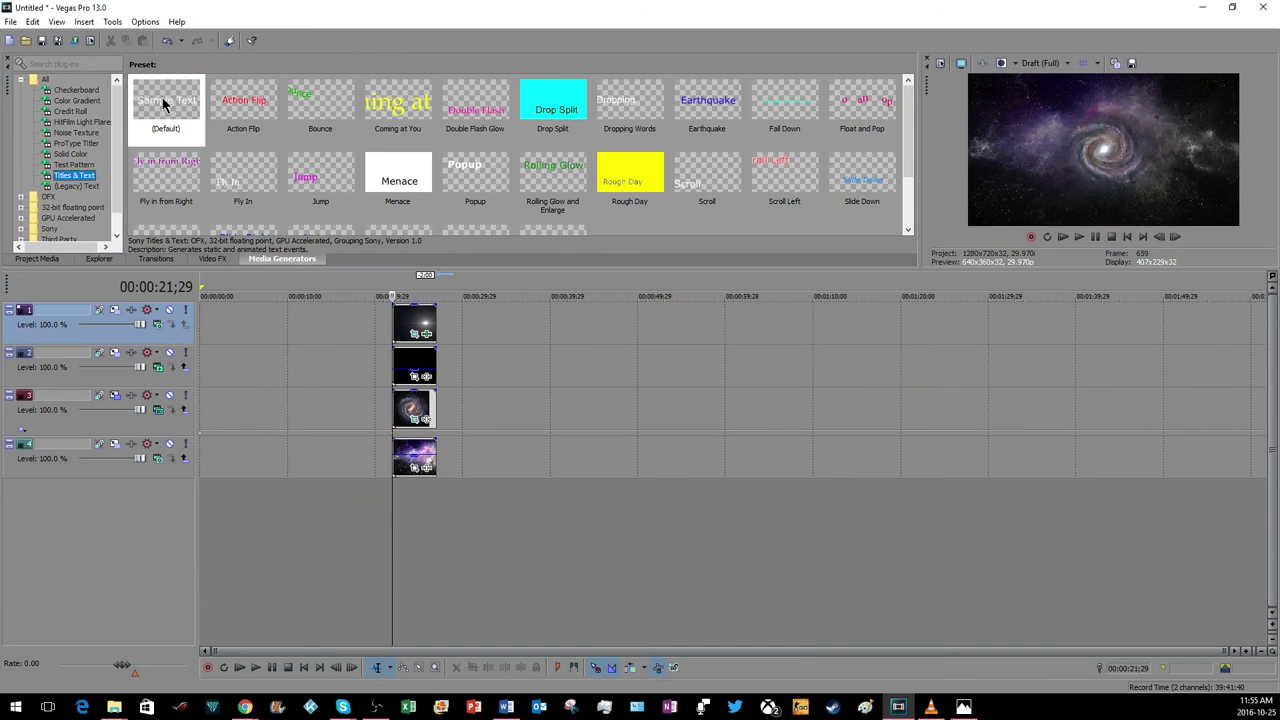
left_click_drag(440, 162, 675, 396)
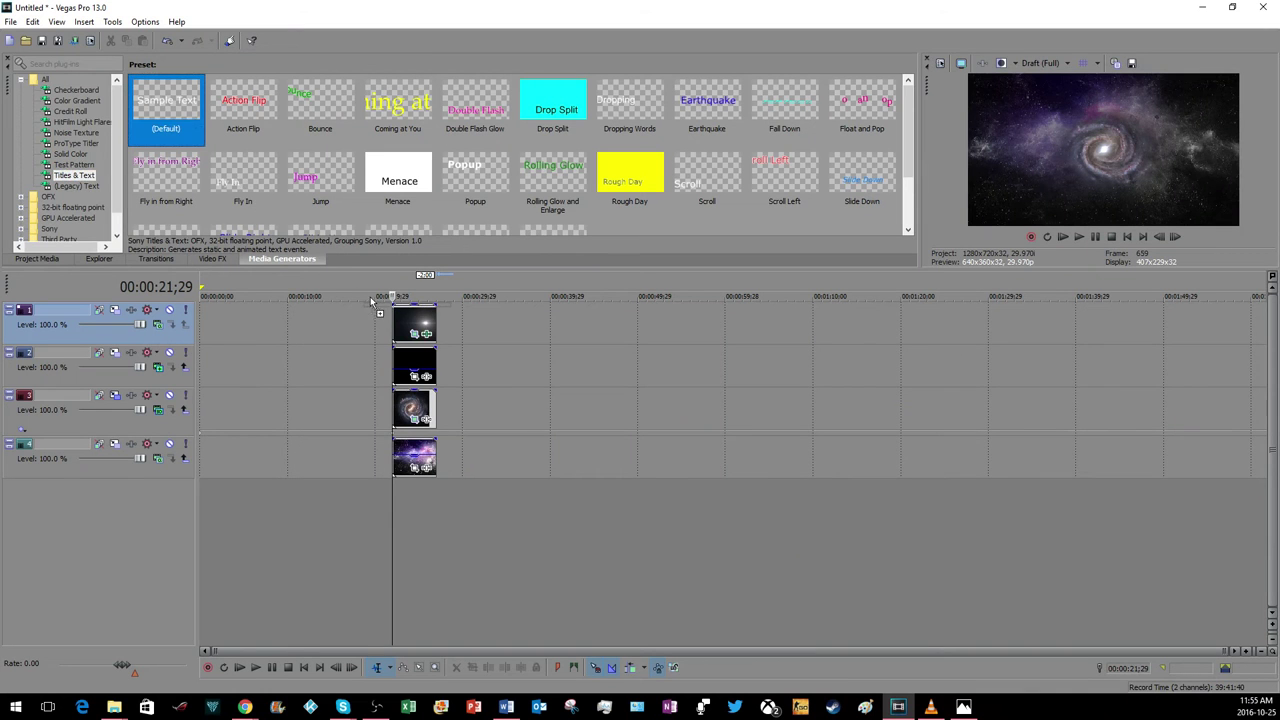
left_click_drag(371, 301, 392, 304)
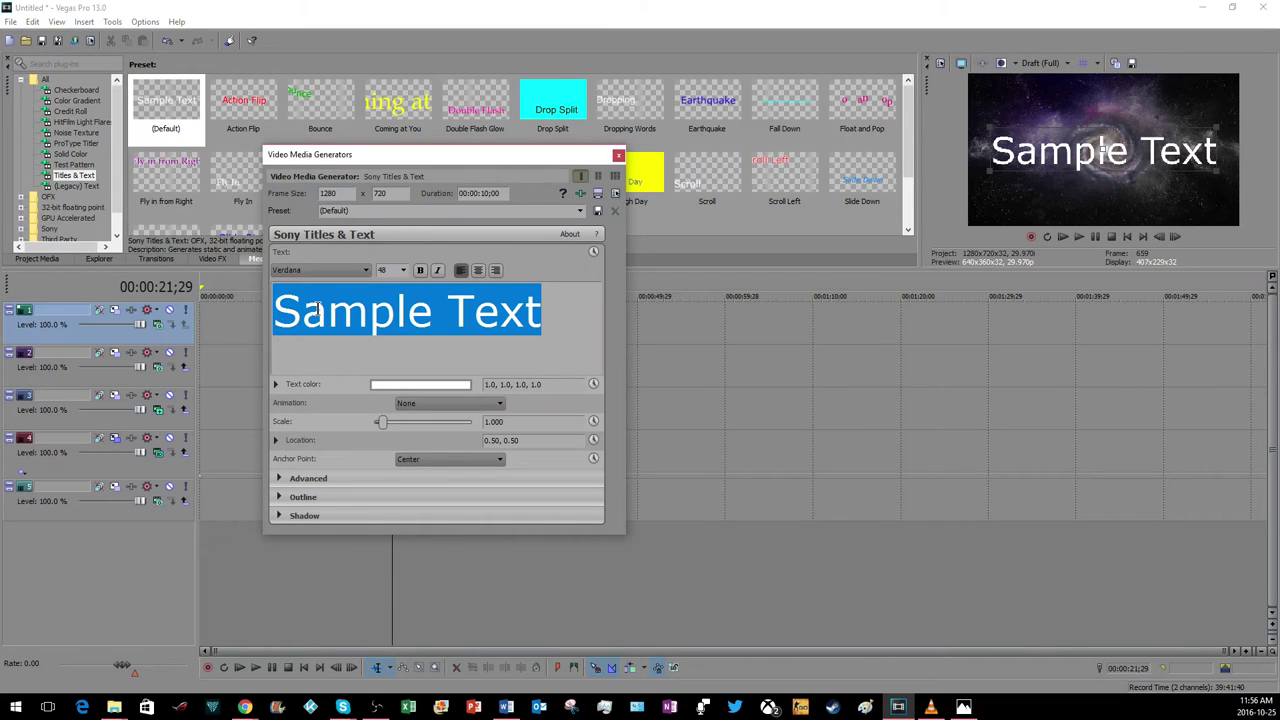
type("Lonelyblock")
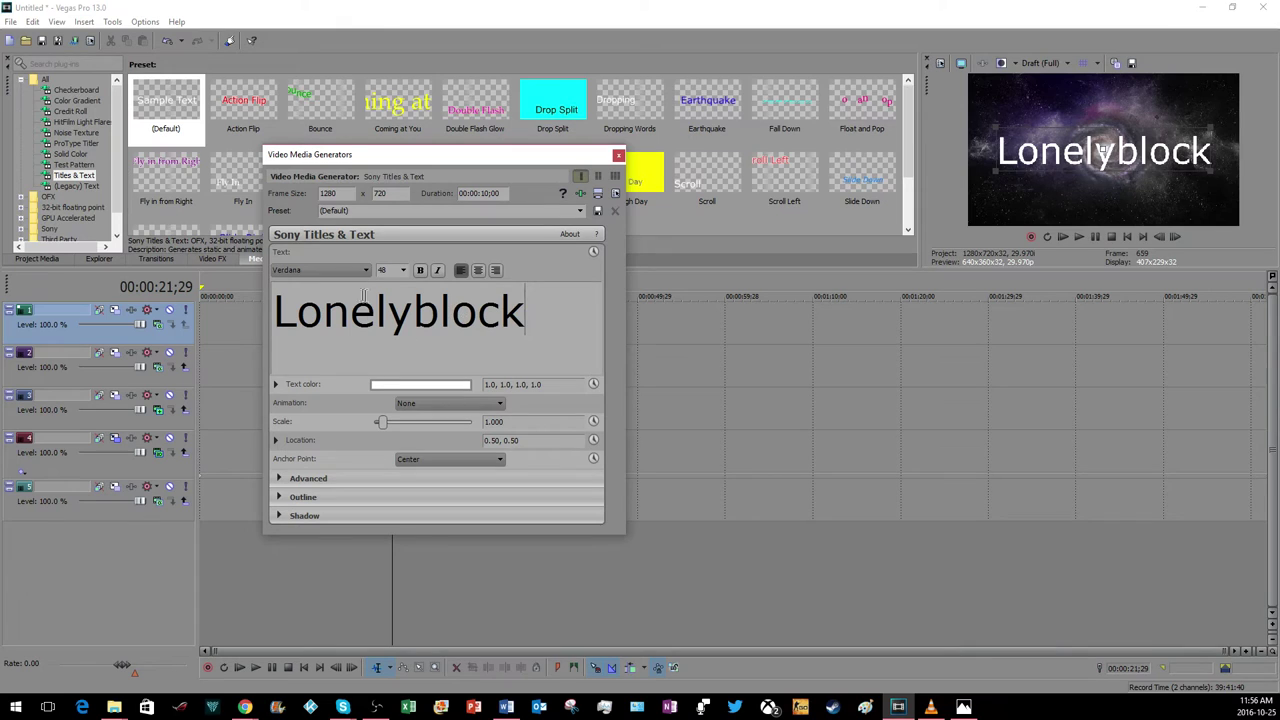
Try several fonts for the title, settle on Terminator Two, and set its scale to about 0.841.
left_click(325, 270)
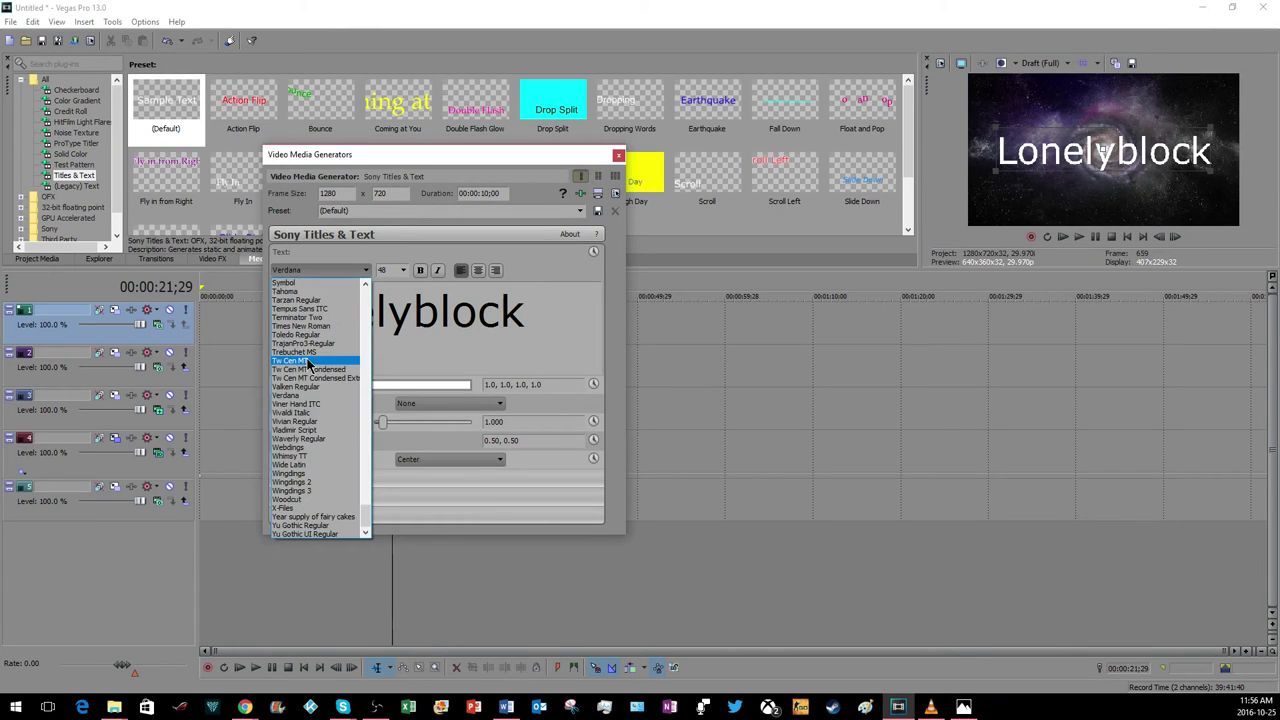
left_click(308, 397)
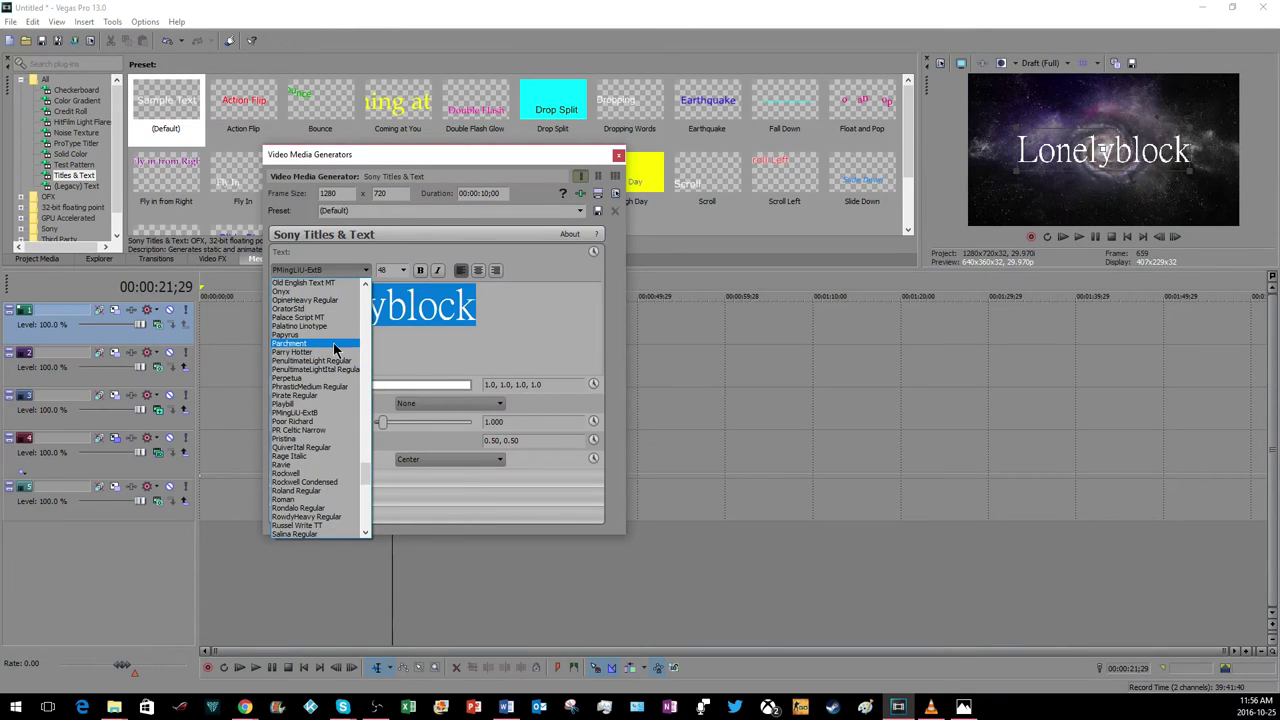
scroll(336, 348, "up", 2)
scroll(335, 350, "down", 3)
left_click(330, 343)
left_click(325, 270)
scroll(300, 400, "down", 9)
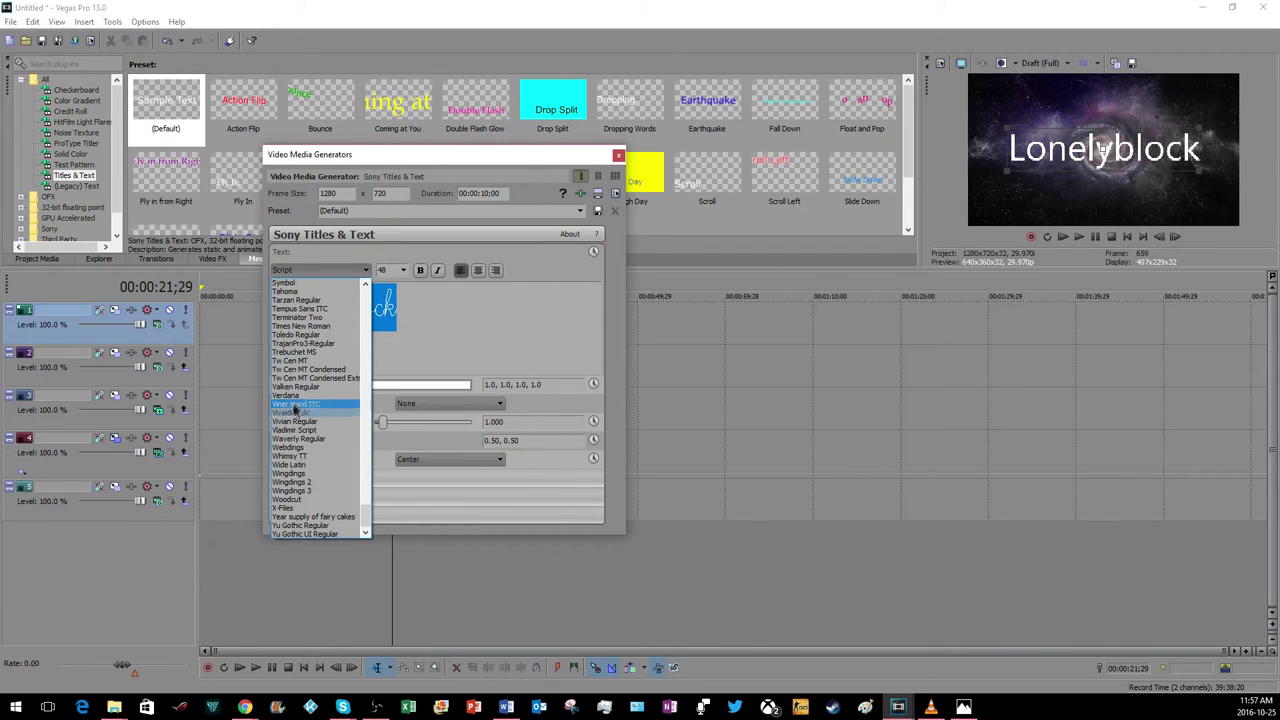
left_click(300, 317)
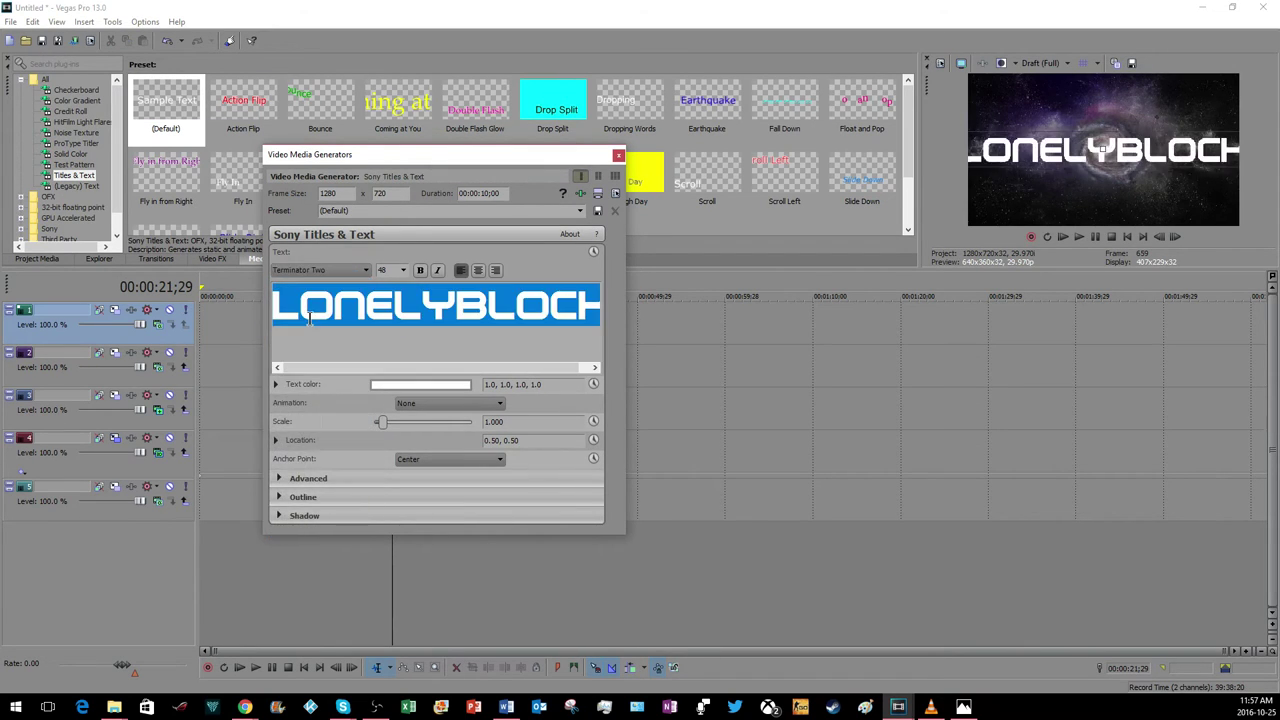
left_click_drag(378, 425, 380, 422)
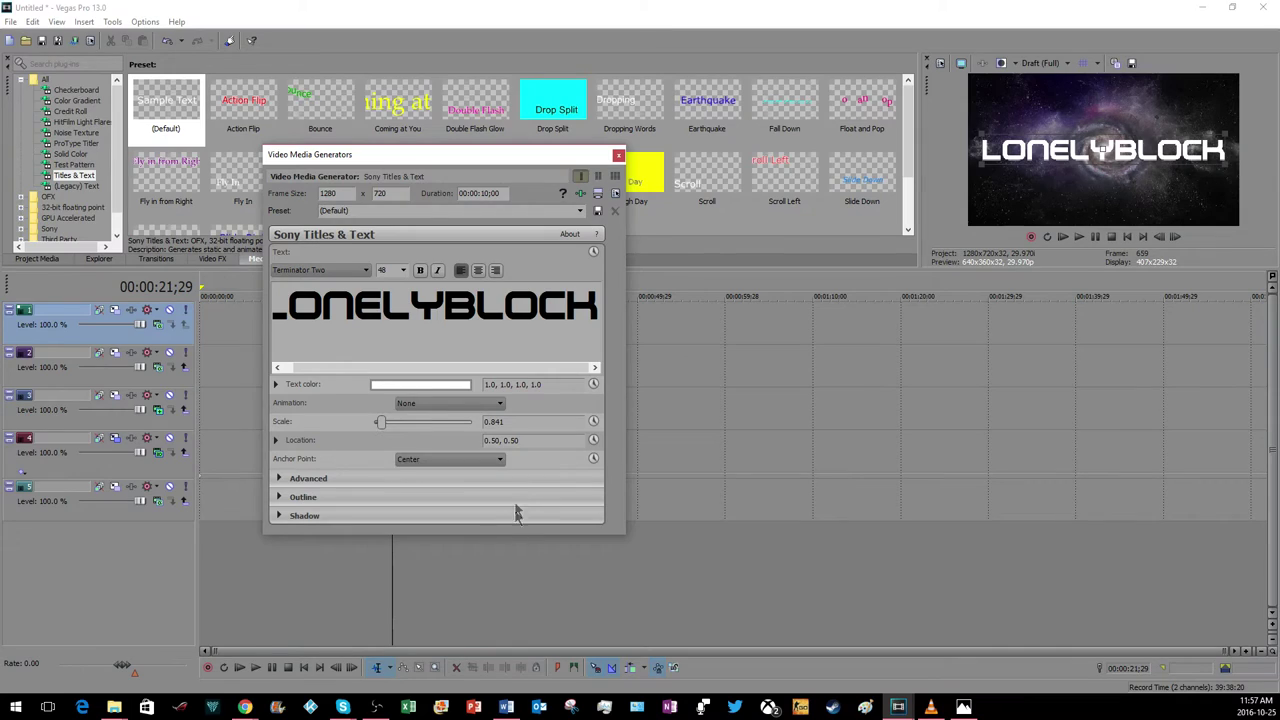
Make the title's text colour fully transparent (alpha 0.0) and its background opaque black (alpha 1.0).
left_click(447, 386)
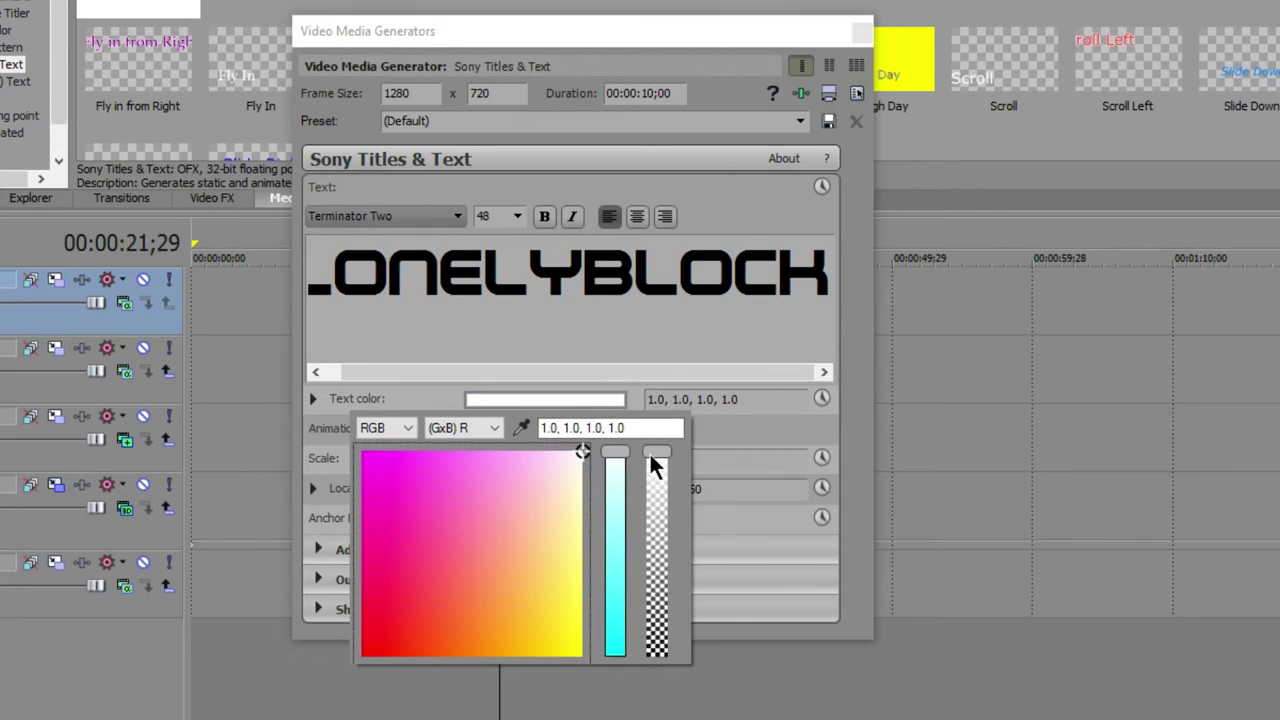
left_click_drag(652, 460, 670, 690)
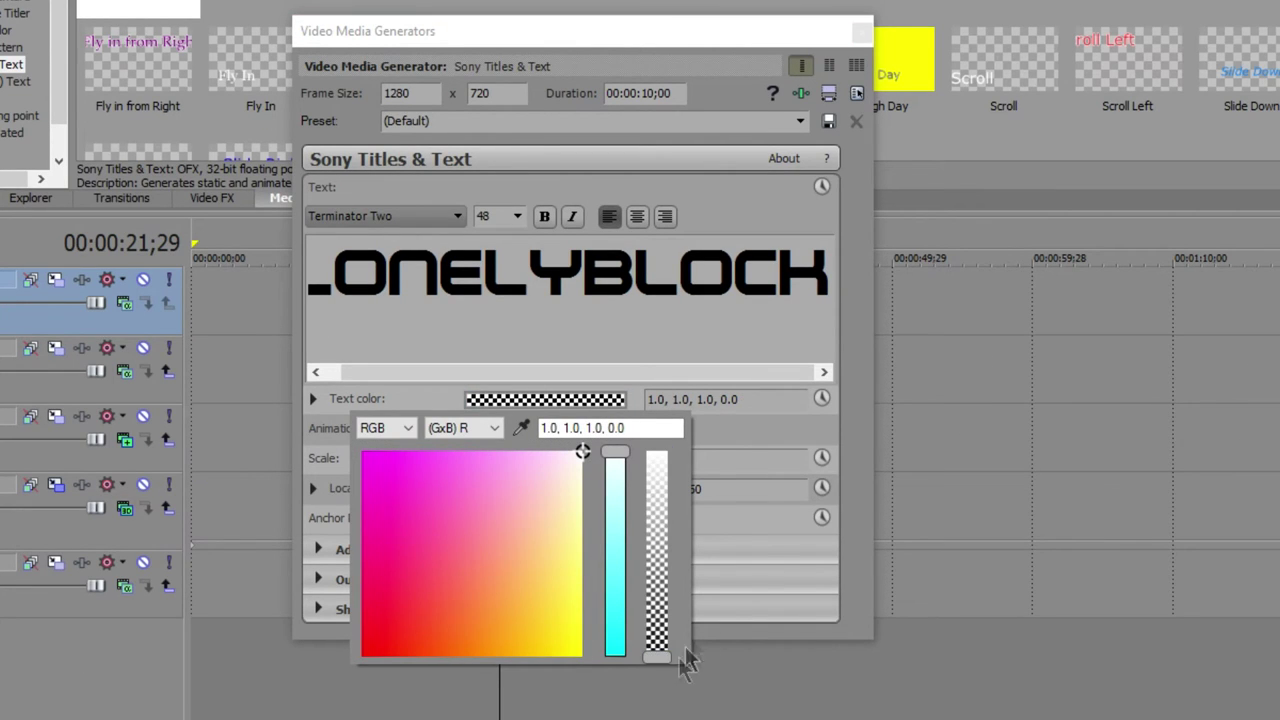
left_click(757, 448)
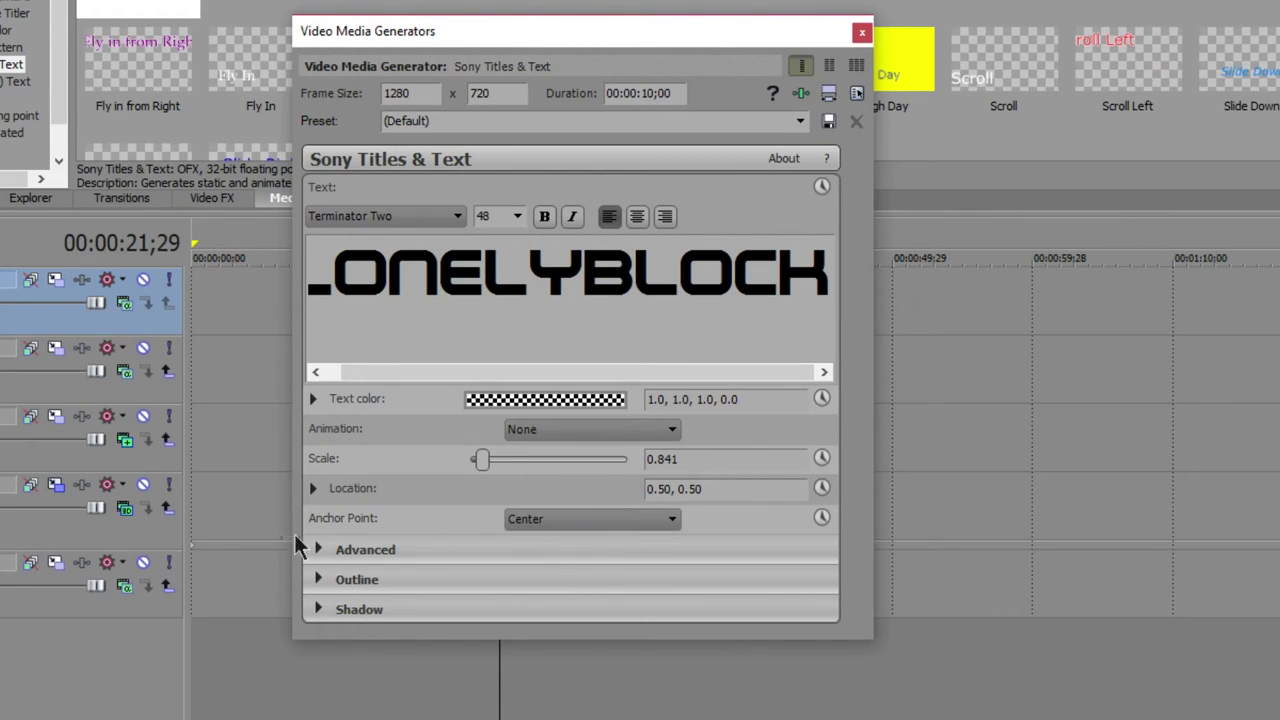
left_click(317, 550)
left_click(543, 540)
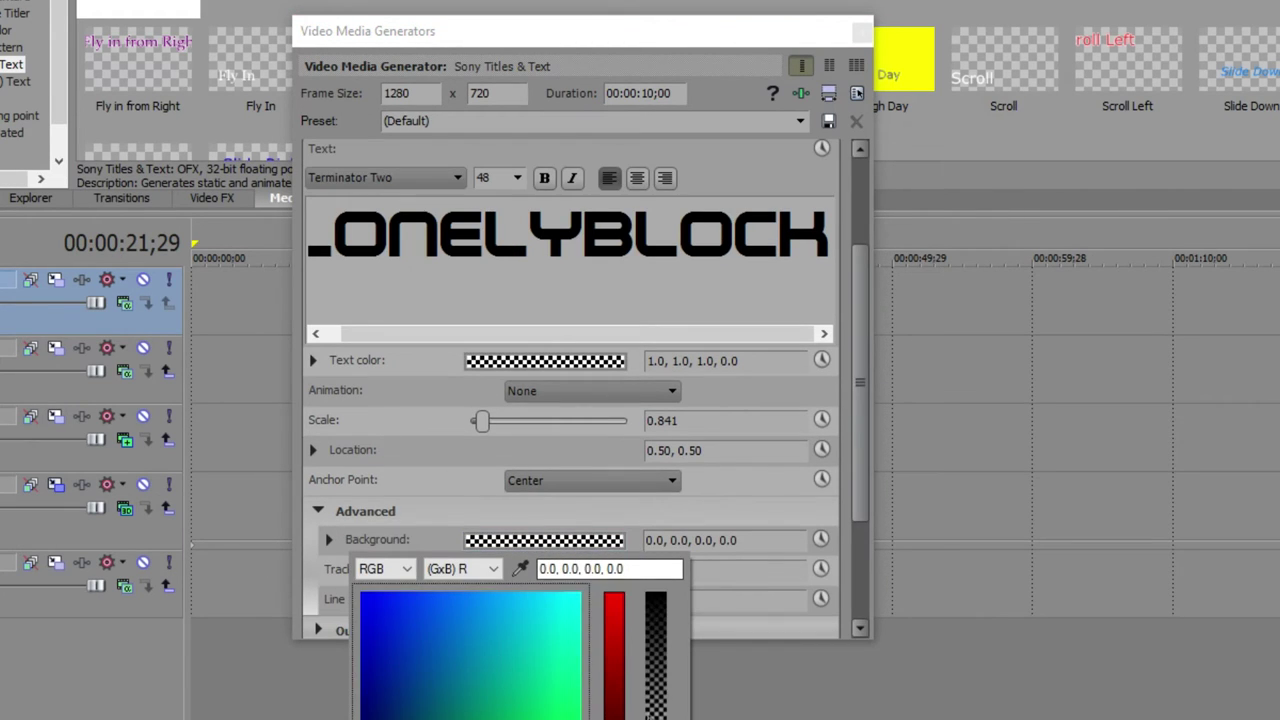
left_click(655, 595)
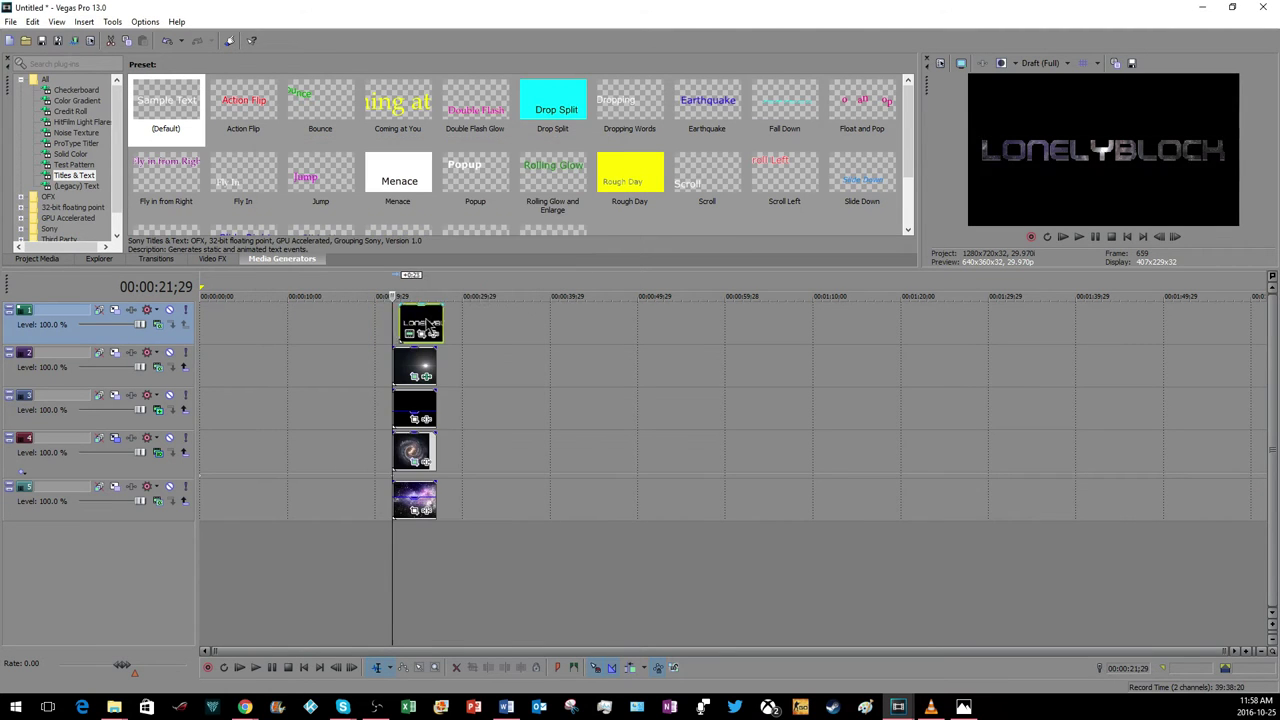
Shorten the title event to start at 00:00:24;03 and shrink its Pan/Crop frame to 0 by 0 inside the Y at its first frame.
mouse_move(428, 325)
left_mouse_down()
mouse_move(444, 329)
mouse_move(430, 327)
left_mouse_up()
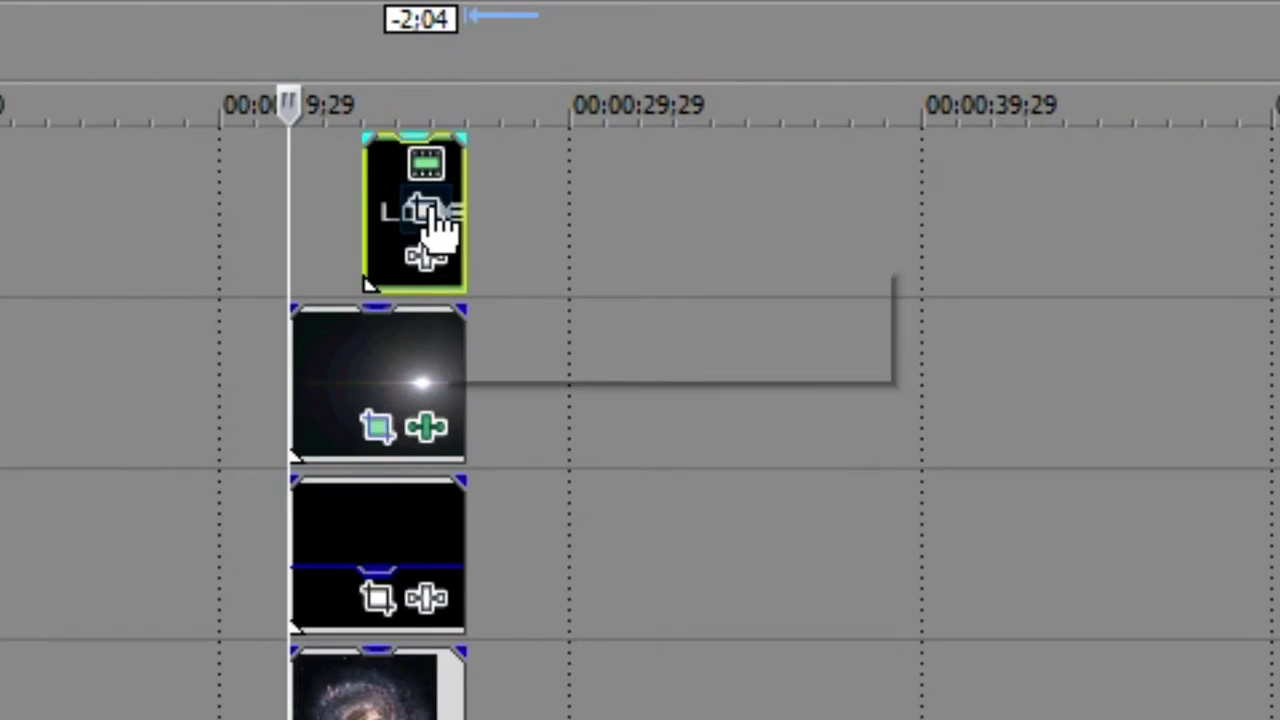
left_click(430, 208)
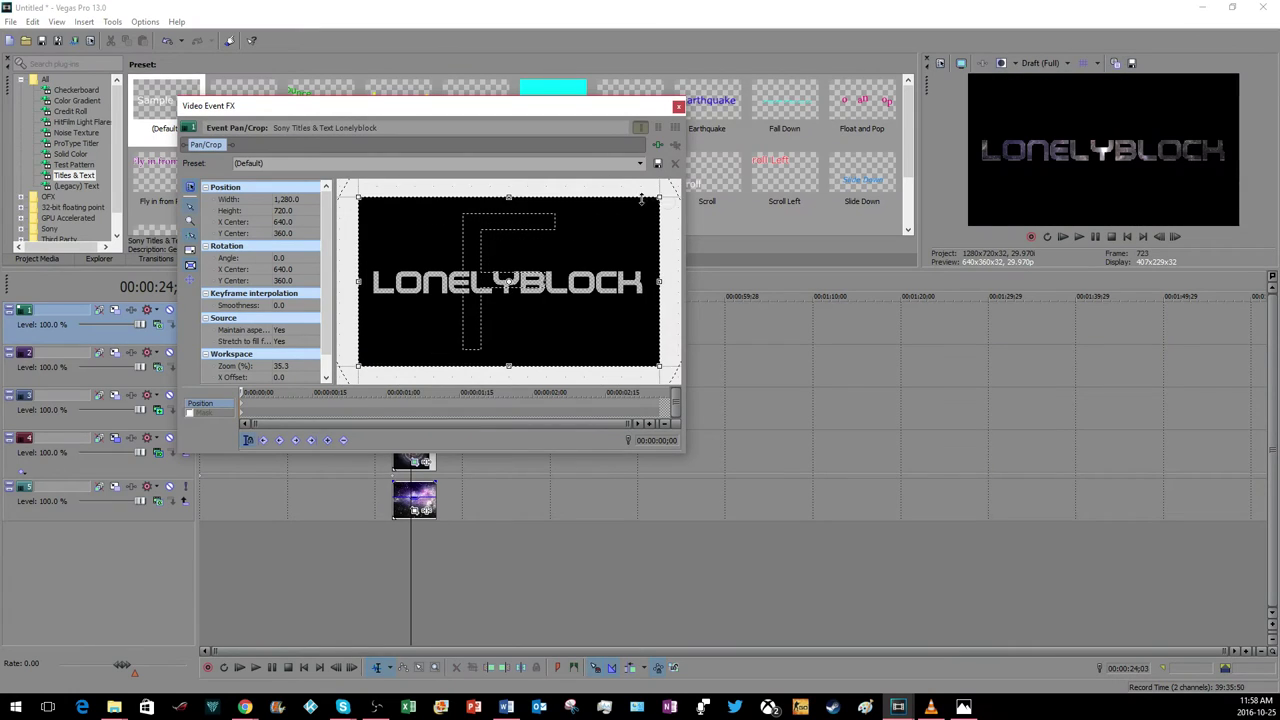
left_click_drag(663, 195, 527, 270)
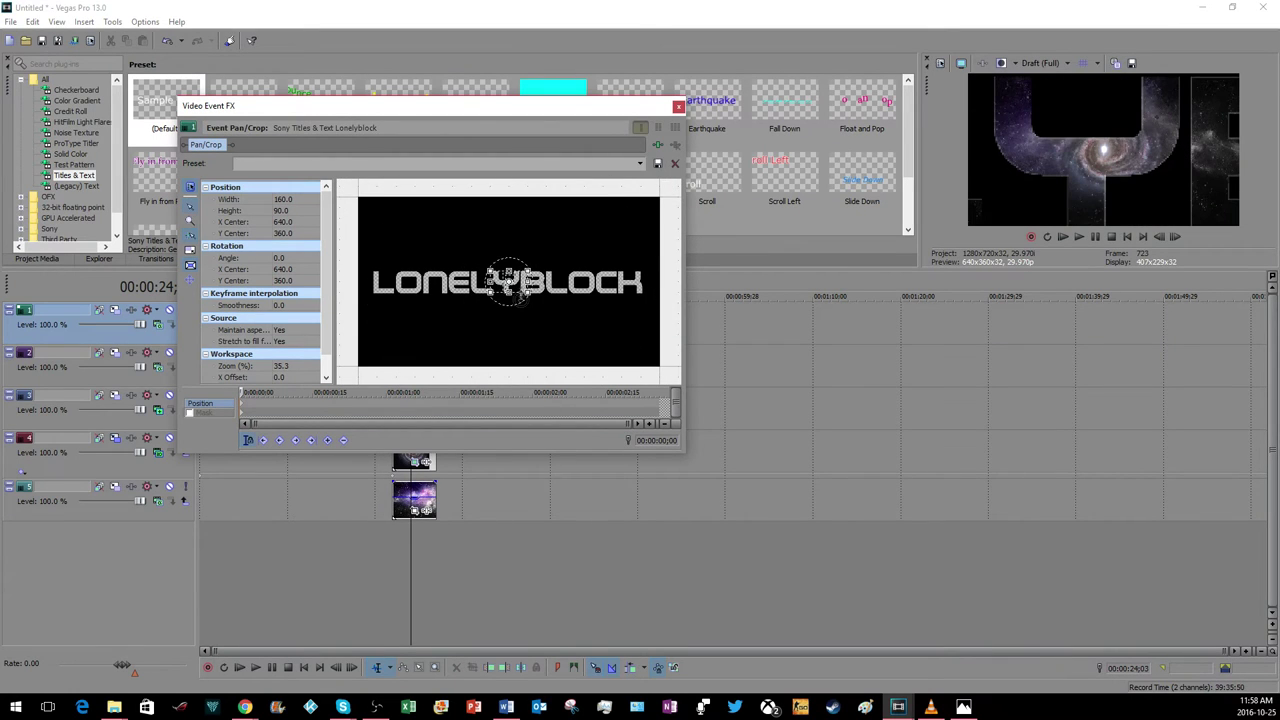
scroll(510, 278, "up", 10)
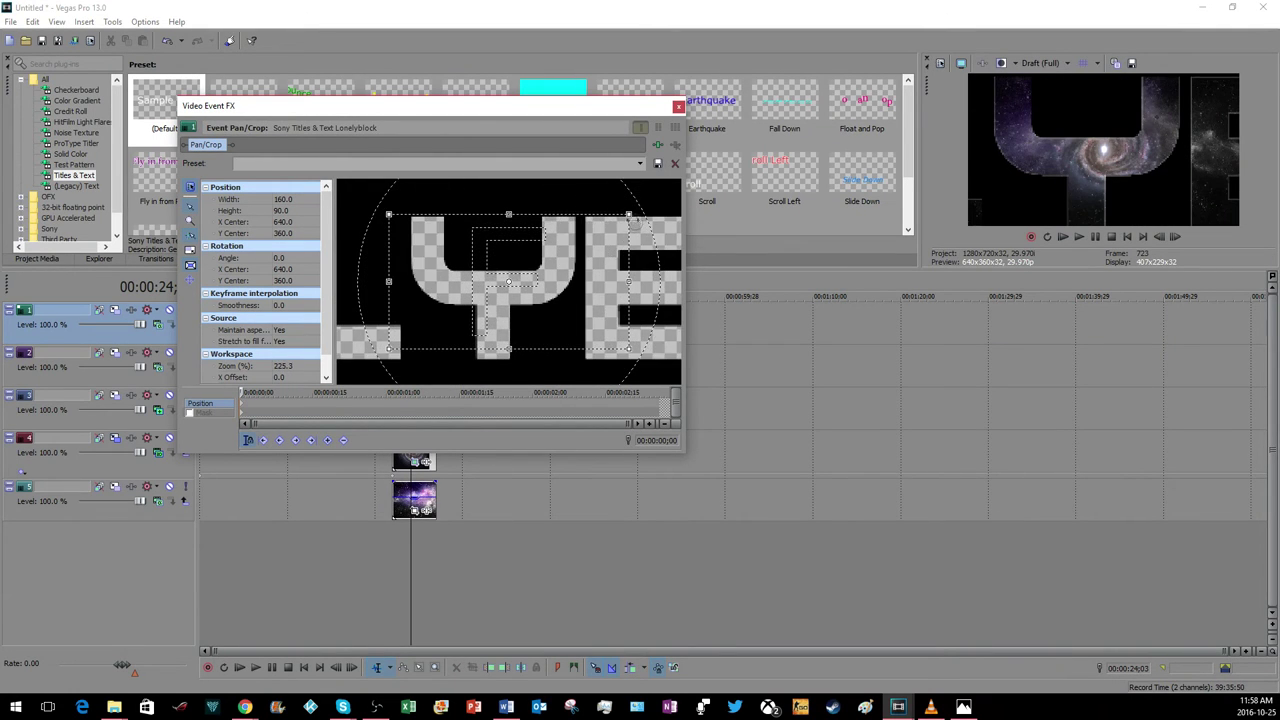
left_click_drag(613, 225, 520, 283)
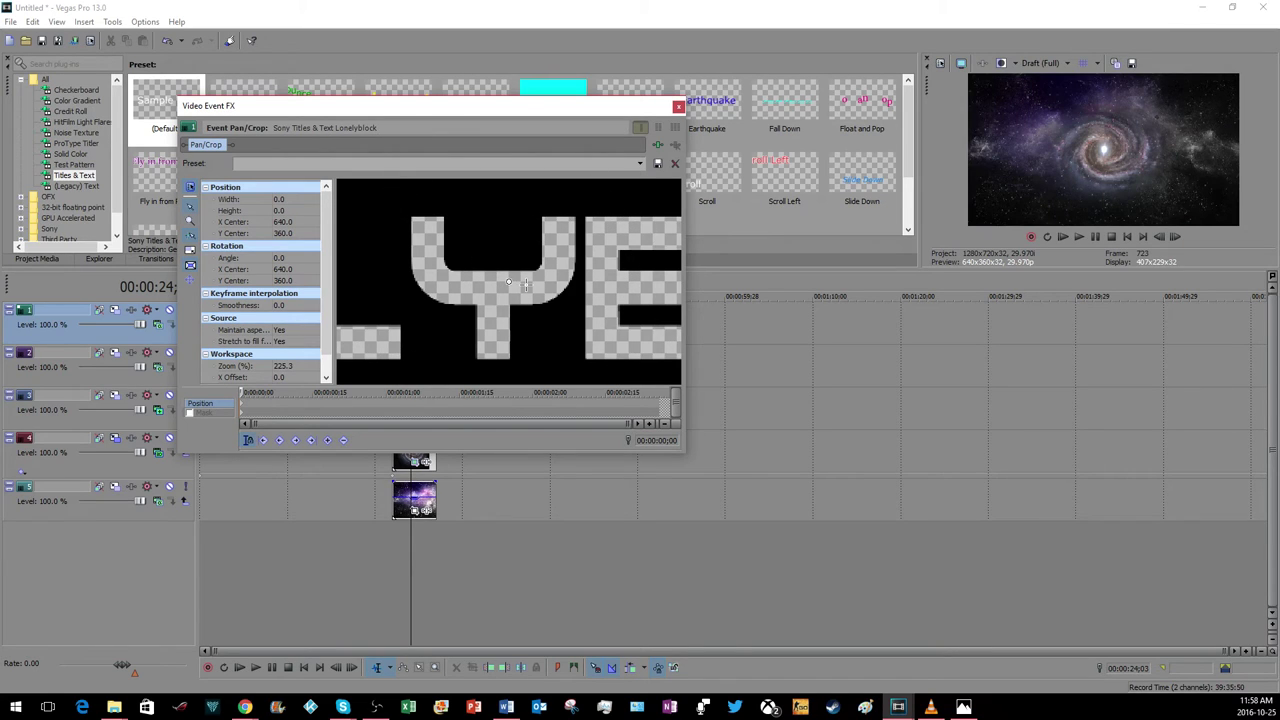
Enlarge the title's Pan/Crop frame to about the full image at 00:00:02;26, and play the intro from 00:00:21;29.
left_click_drag(318, 395, 698, 404)
left_click_drag(510, 282, 429, 214)
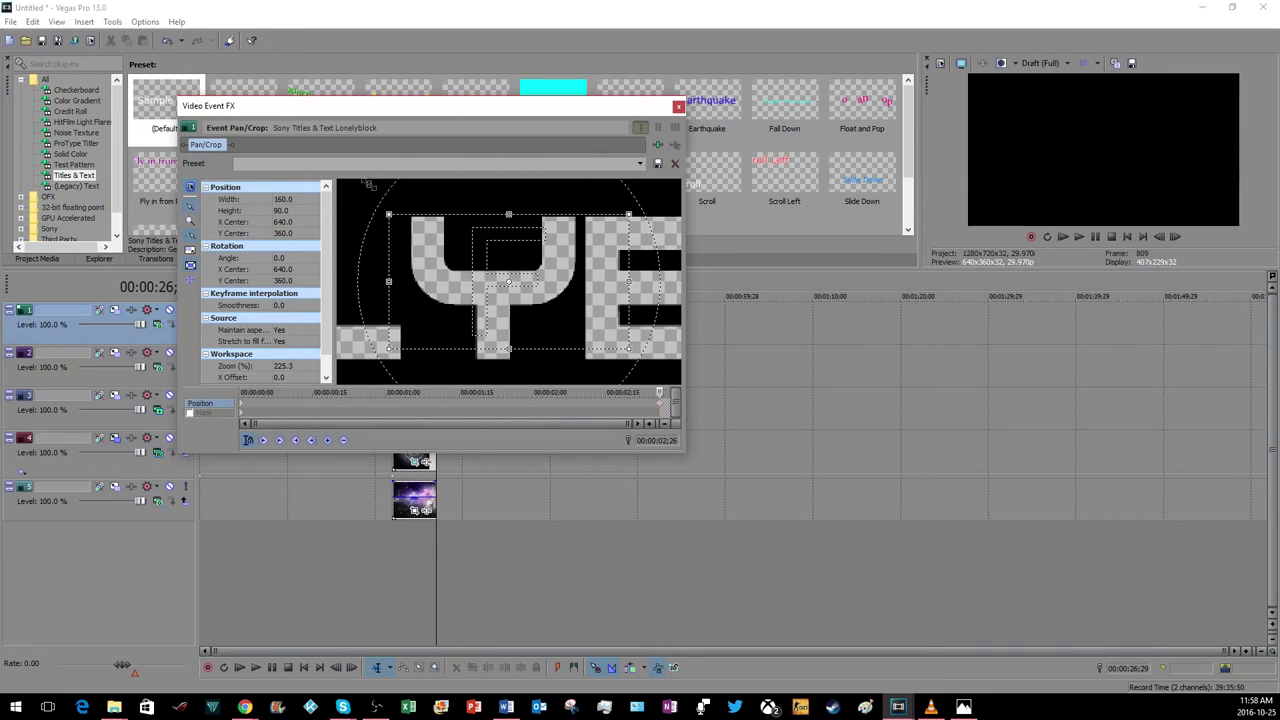
left_click_drag(369, 184, 320, 160)
scroll(385, 210, "down", 4)
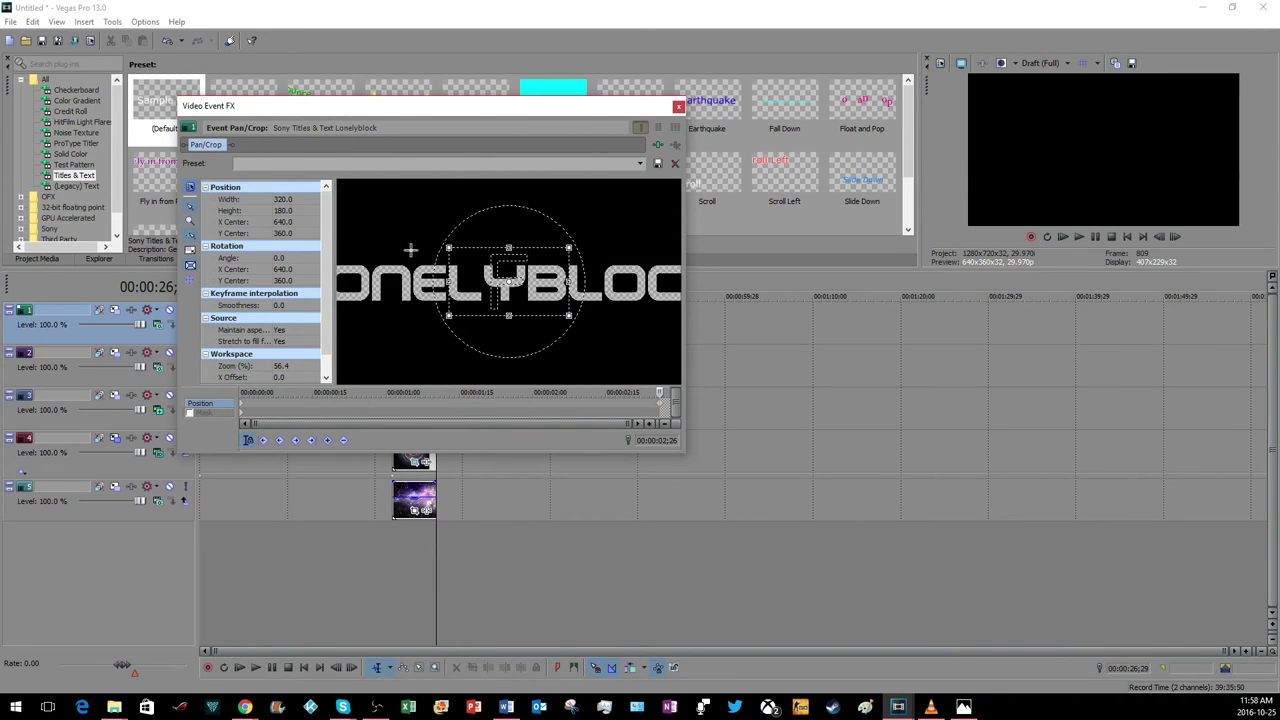
left_click_drag(449, 249, 330, 165)
scroll(518, 253, "down", 4)
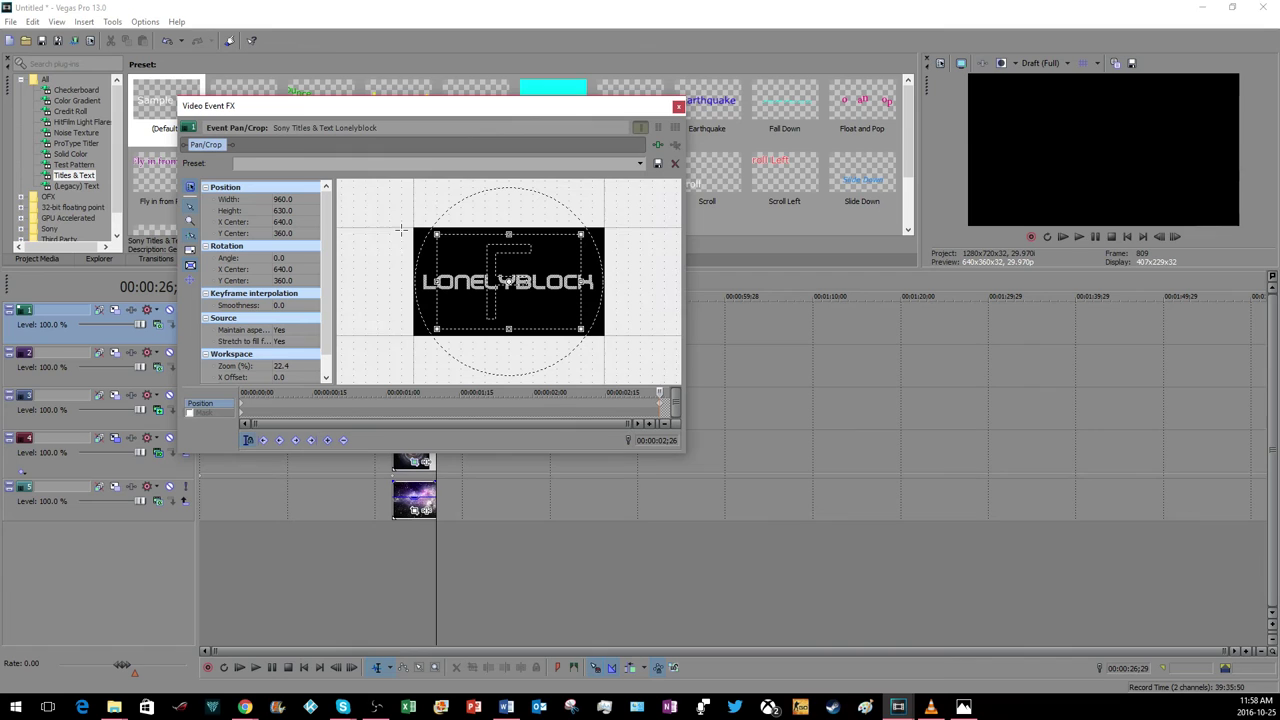
left_click_drag(436, 233, 415, 228)
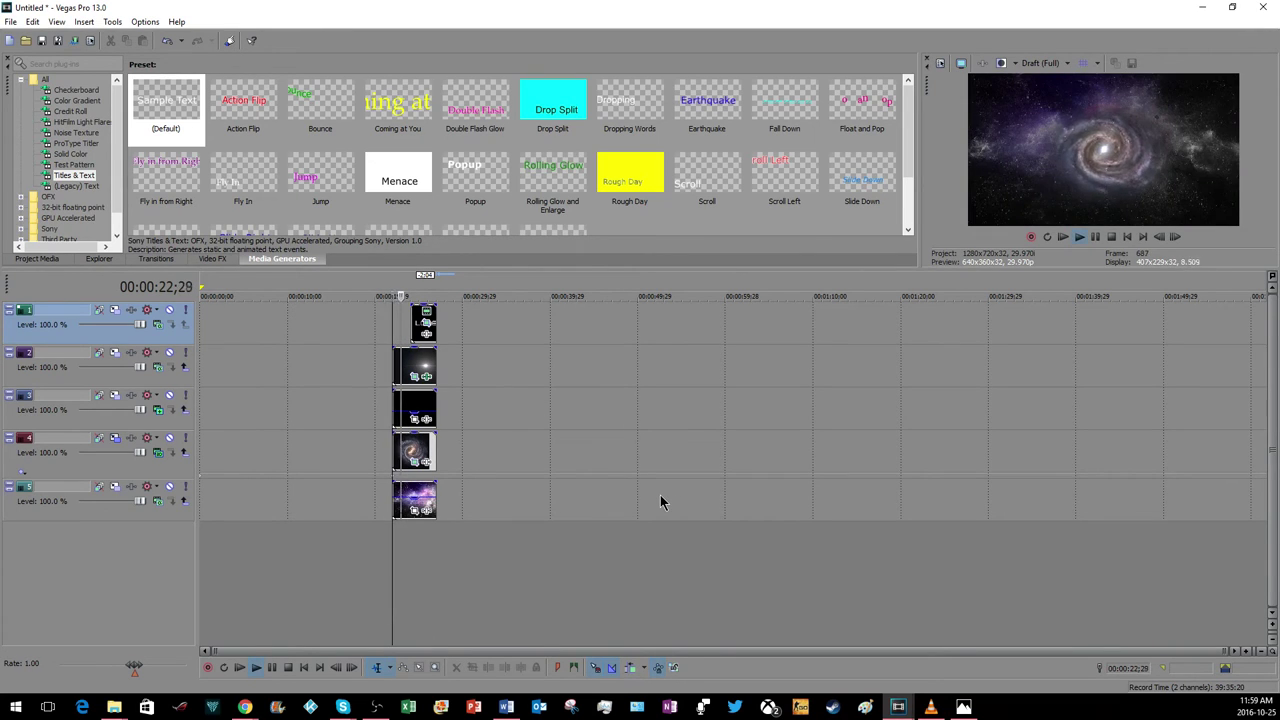
key("space")
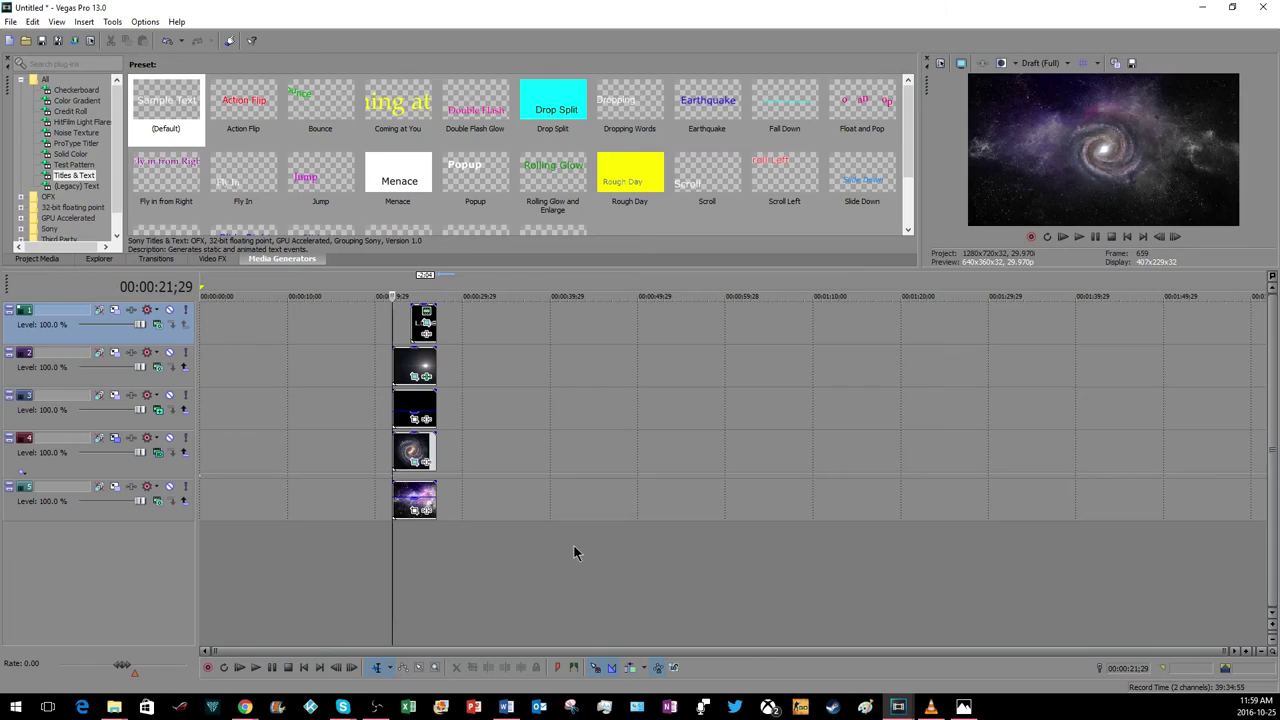
key("space")
key("space")
Import Fareoh - Cloud Ten [NCS Release].mp3 into the project media and place it on a new audio track after the clips.
key("alt+1")
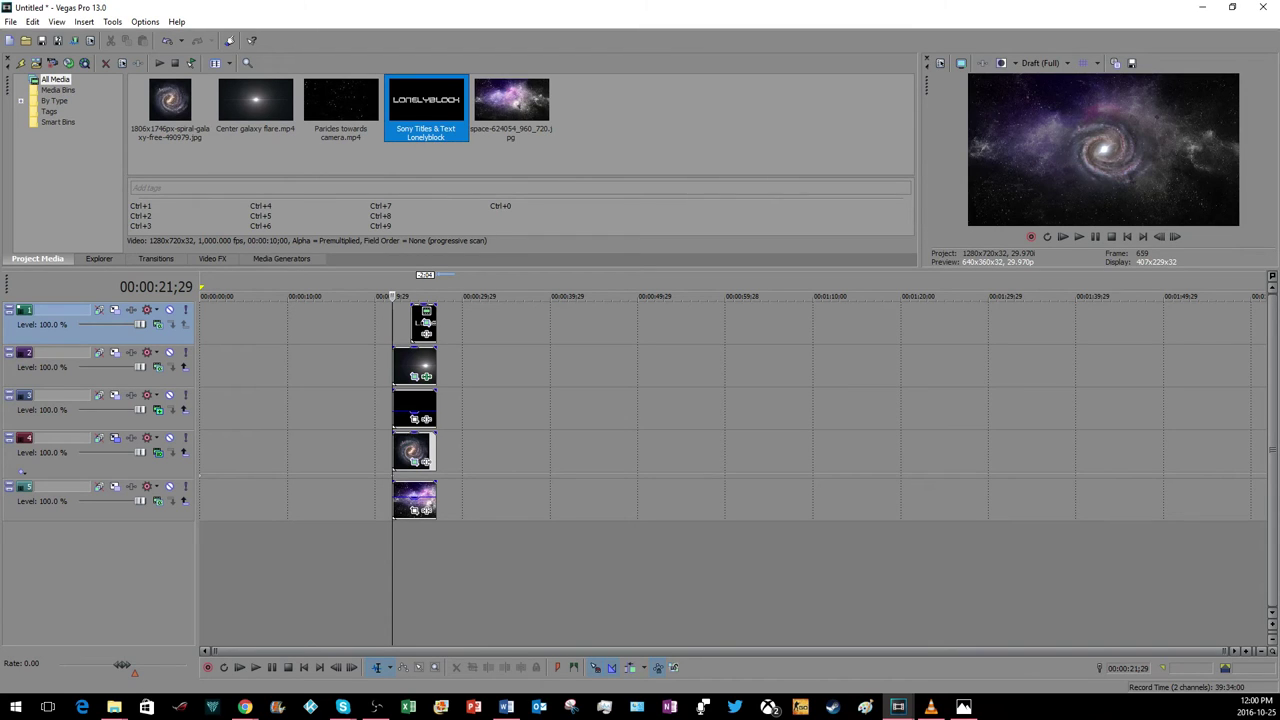
key("alt+Tab")
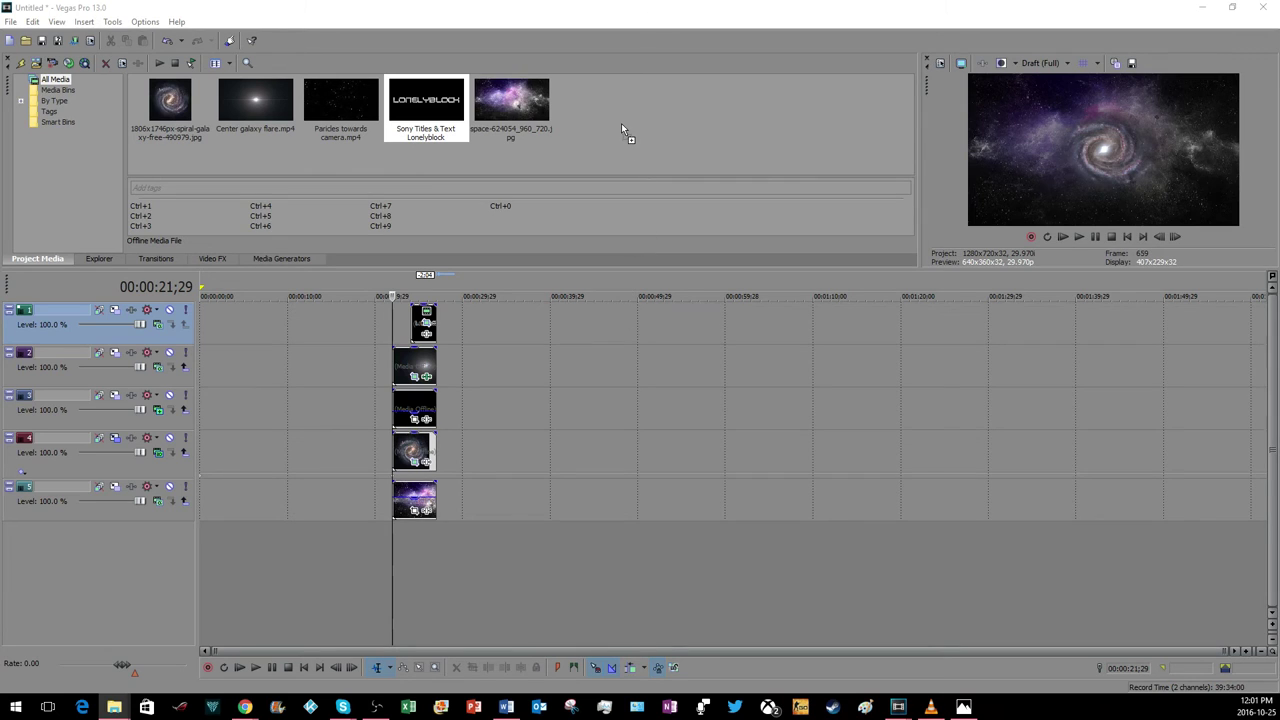
left_click_drag(621, 123, 621, 123)
left_click_drag(340, 105, 610, 452)
scroll(563, 577, "down", 3)
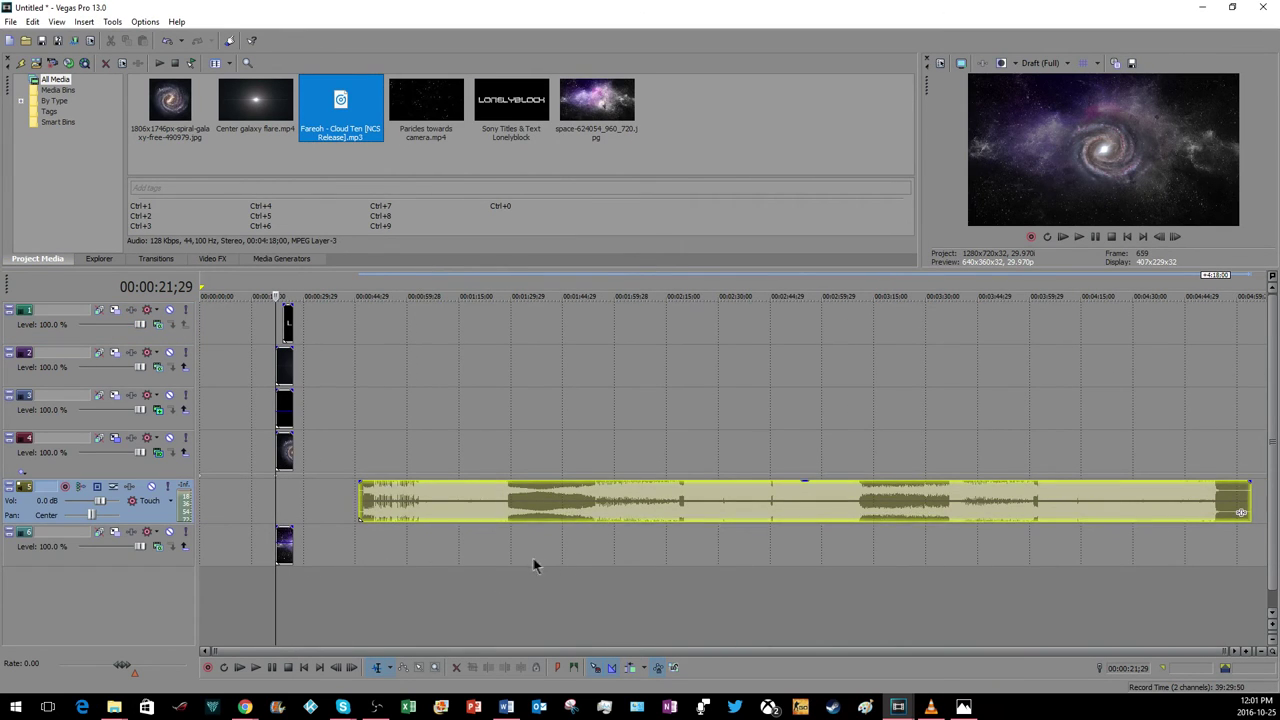
Play the song to find the wanted section and trim away everything before 00:01:36;12.
left_click(531, 562)
key("space")
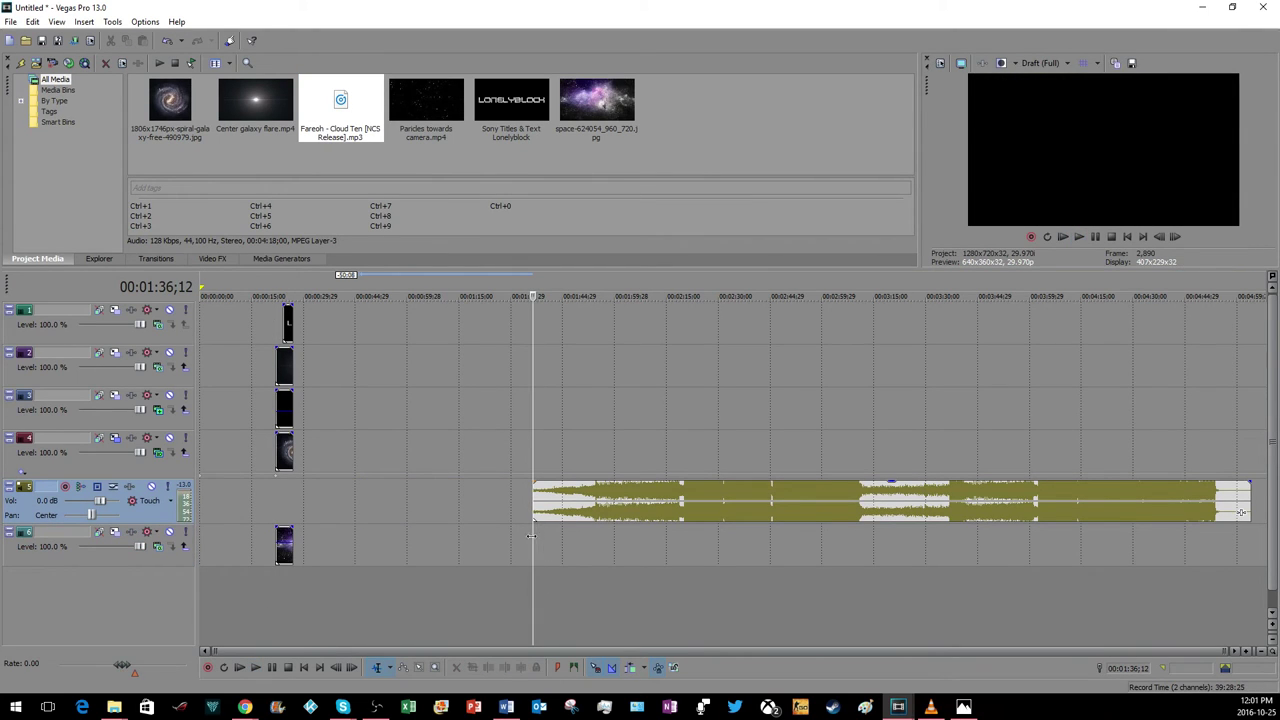
key("space")
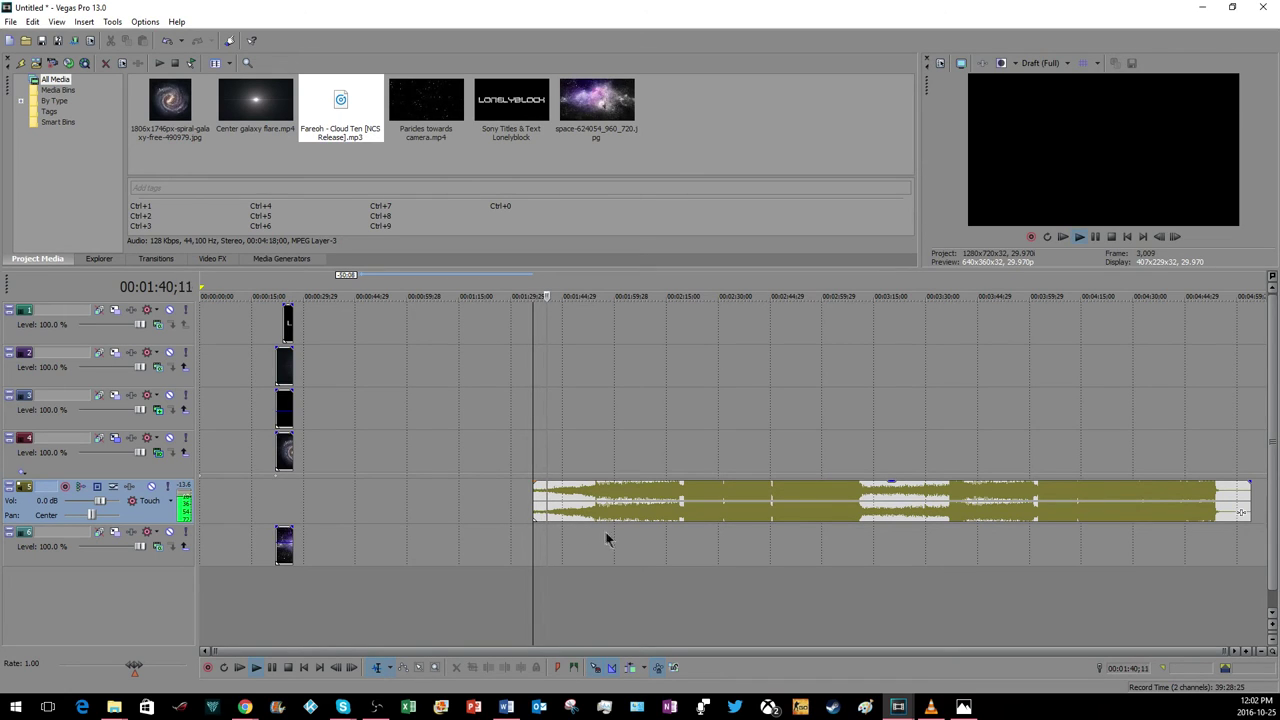
key("space")
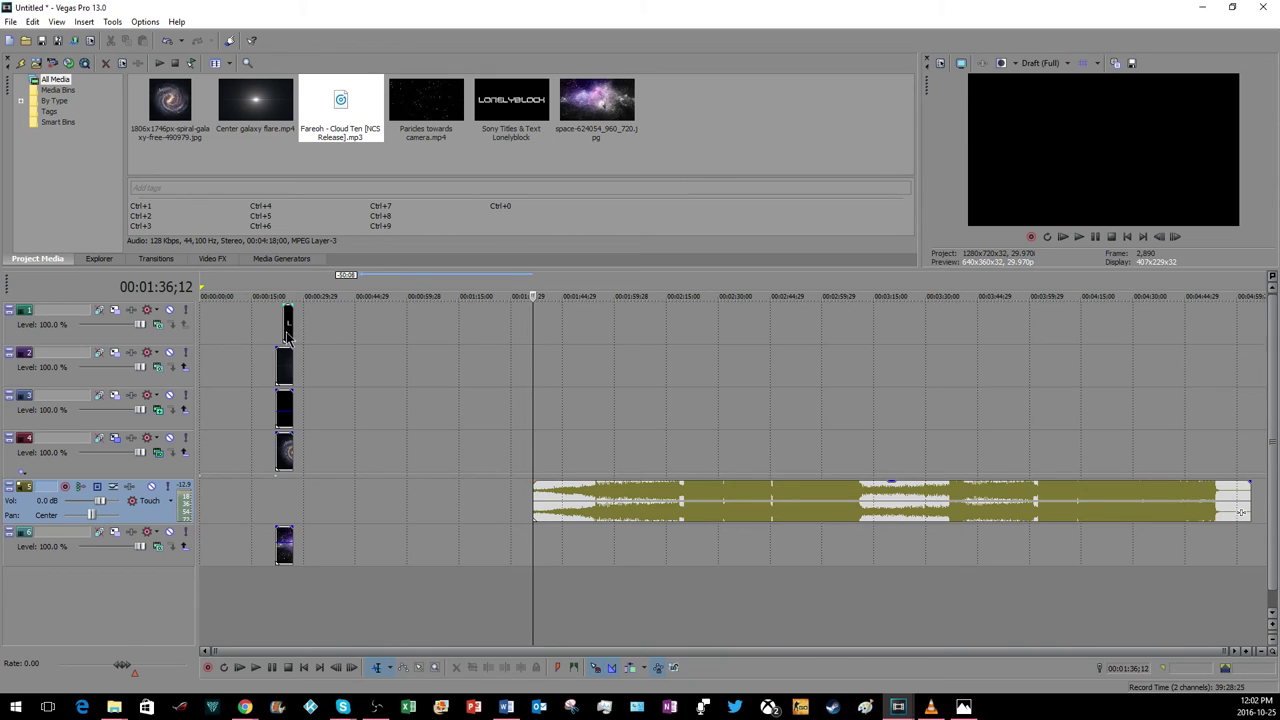
Move the trimmed song to a new audio track below the space background, aligned with the clips' start, and play it.
left_click_drag(594, 508, 333, 611)
left_click(271, 621)
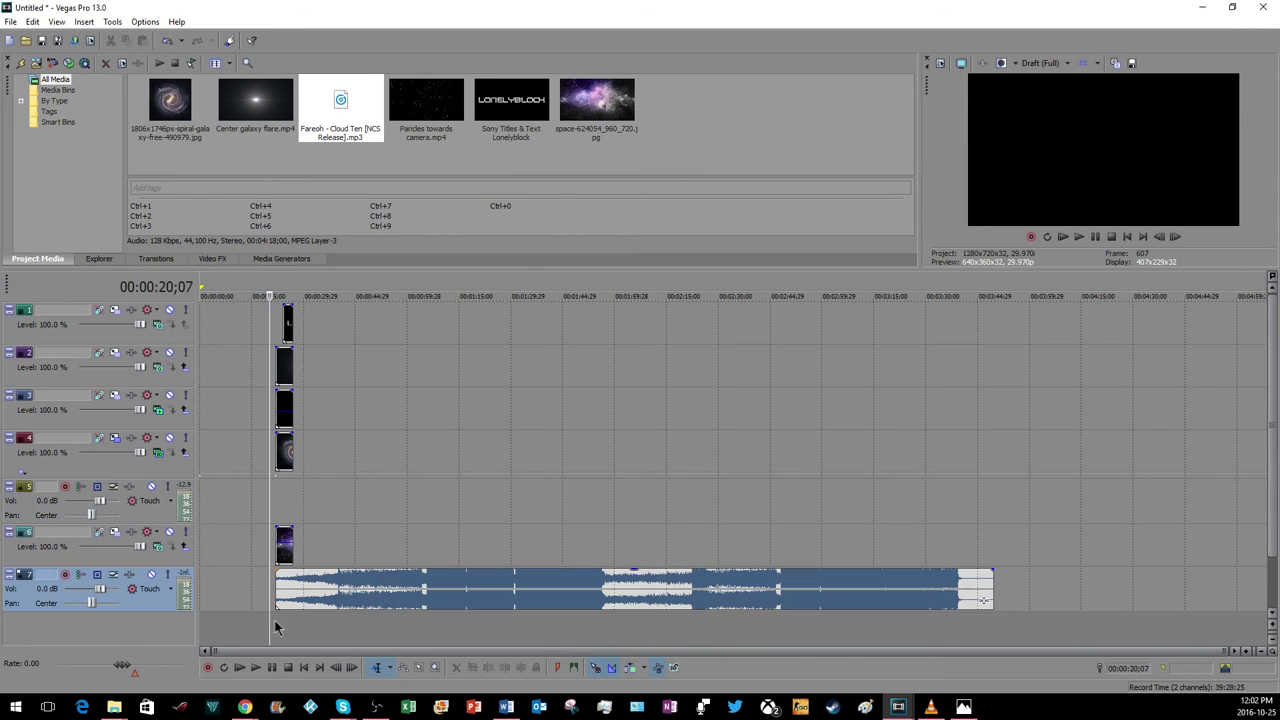
left_click(276, 621)
key("space")
scroll(457, 605, "up", 3)
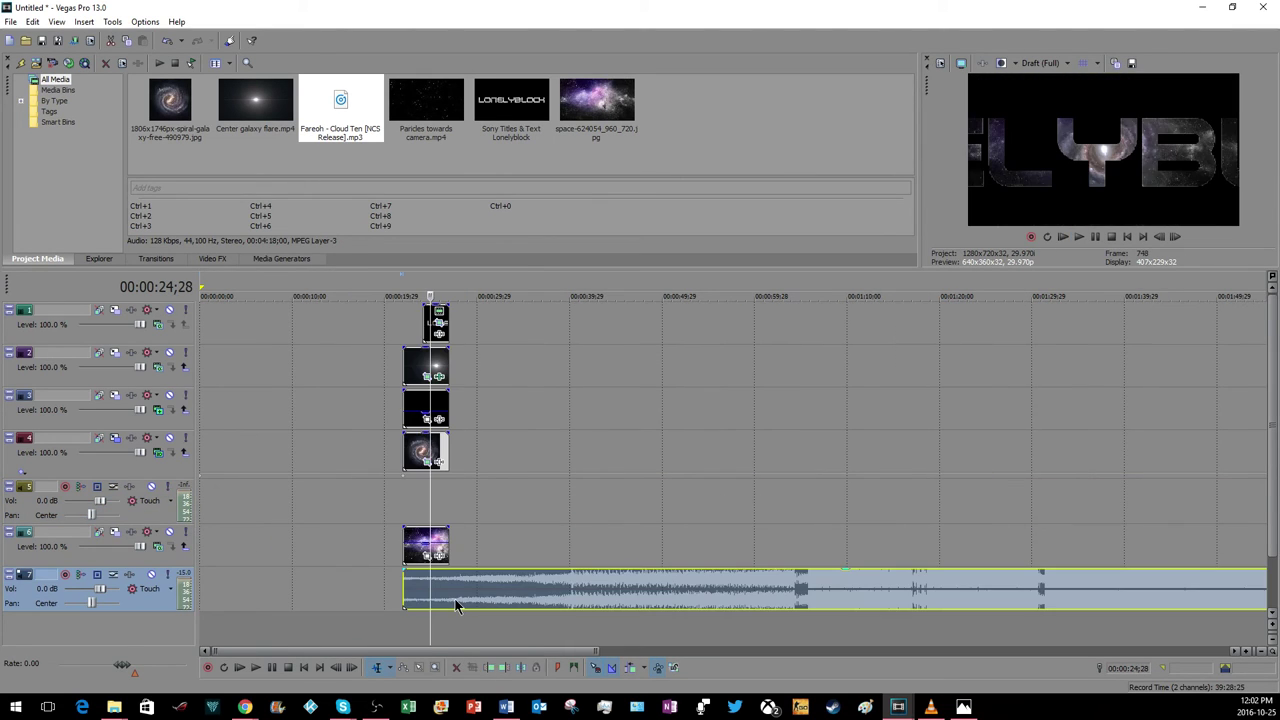
Trim the song to run from 00:00:21;29 to the end of the video clips, and delete the empty audio track.
left_click(402, 620)
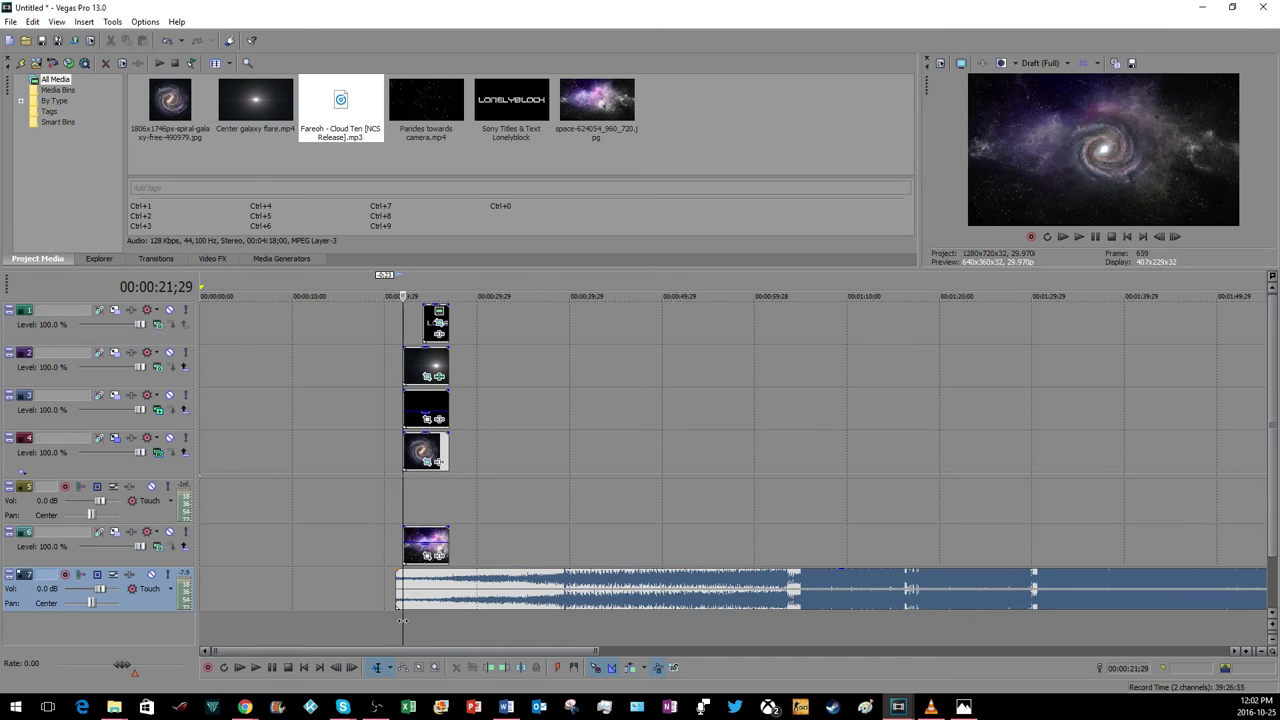
right_click(396, 592)
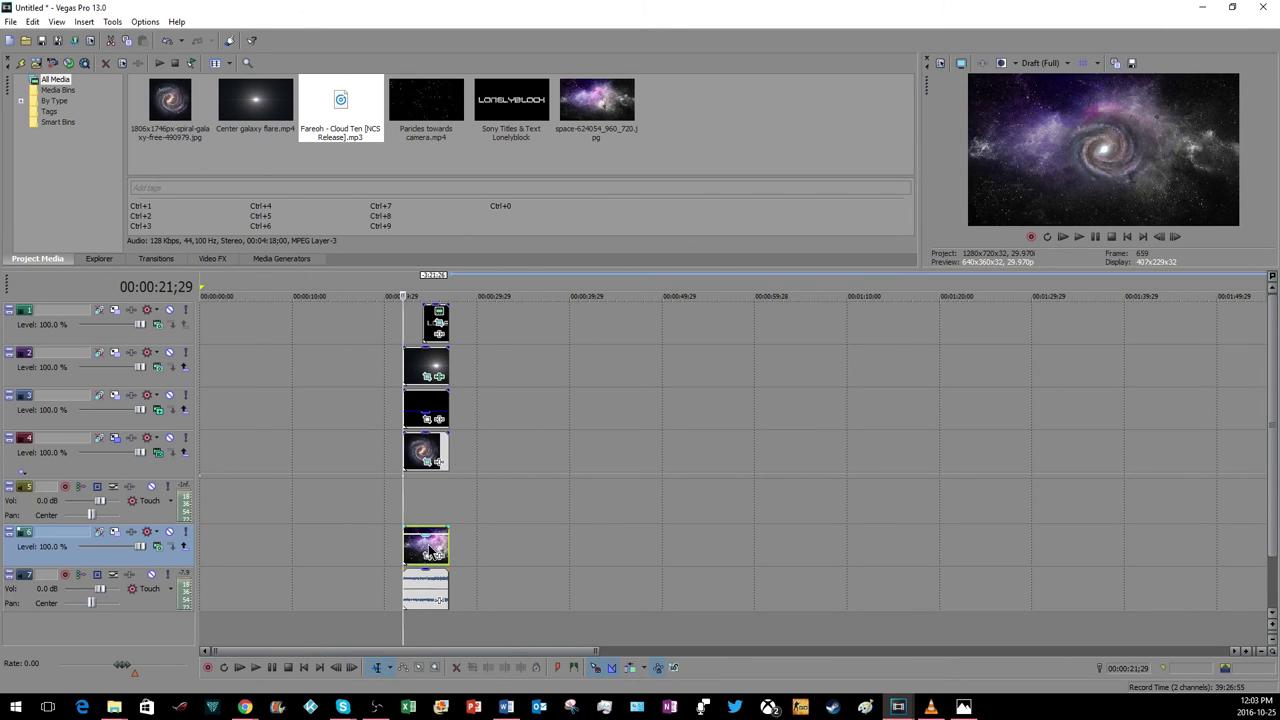
right_click(297, 510)
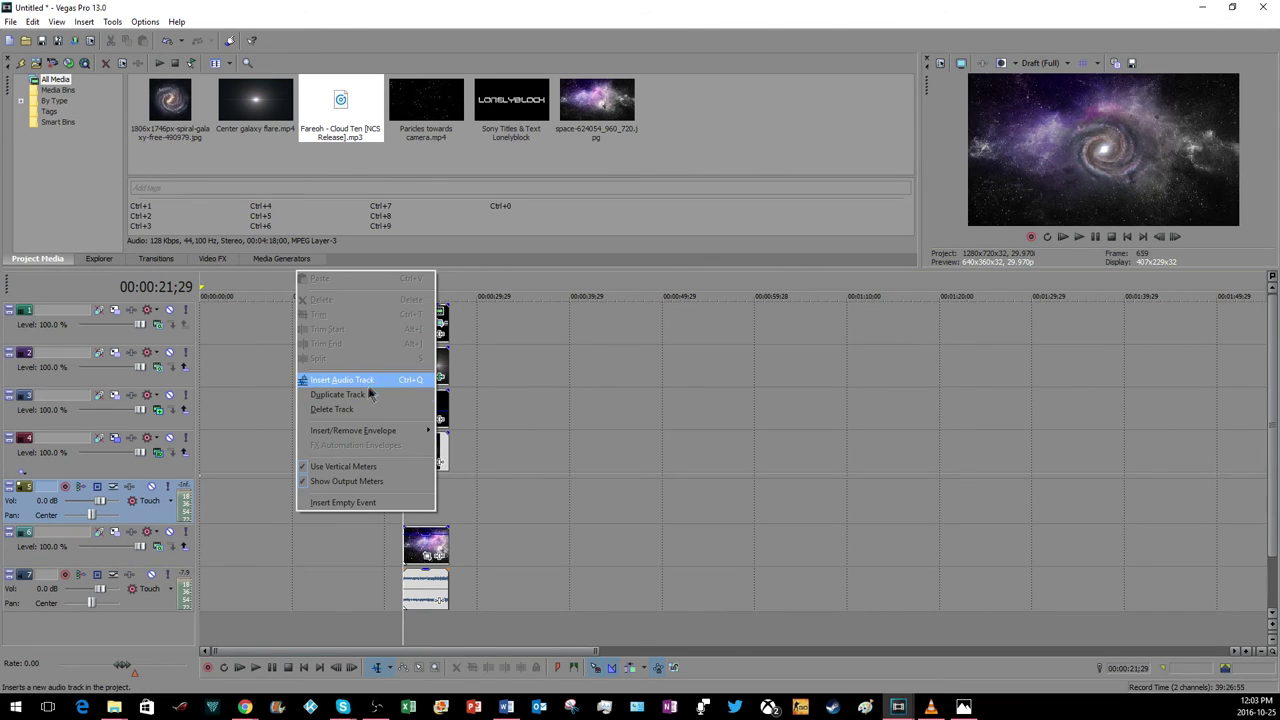
left_click(355, 409)
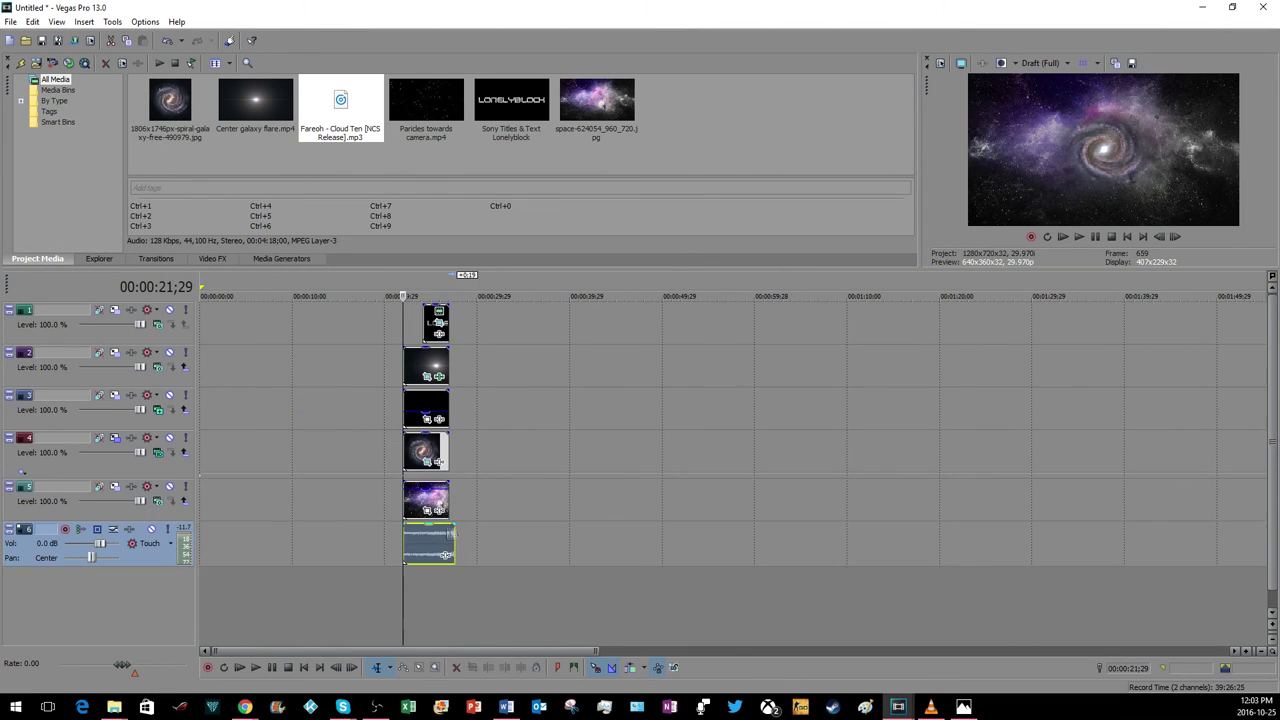
Extend the song slightly past the end of the clips and give it a long fade-out.
left_click_drag(453, 527, 423, 534)
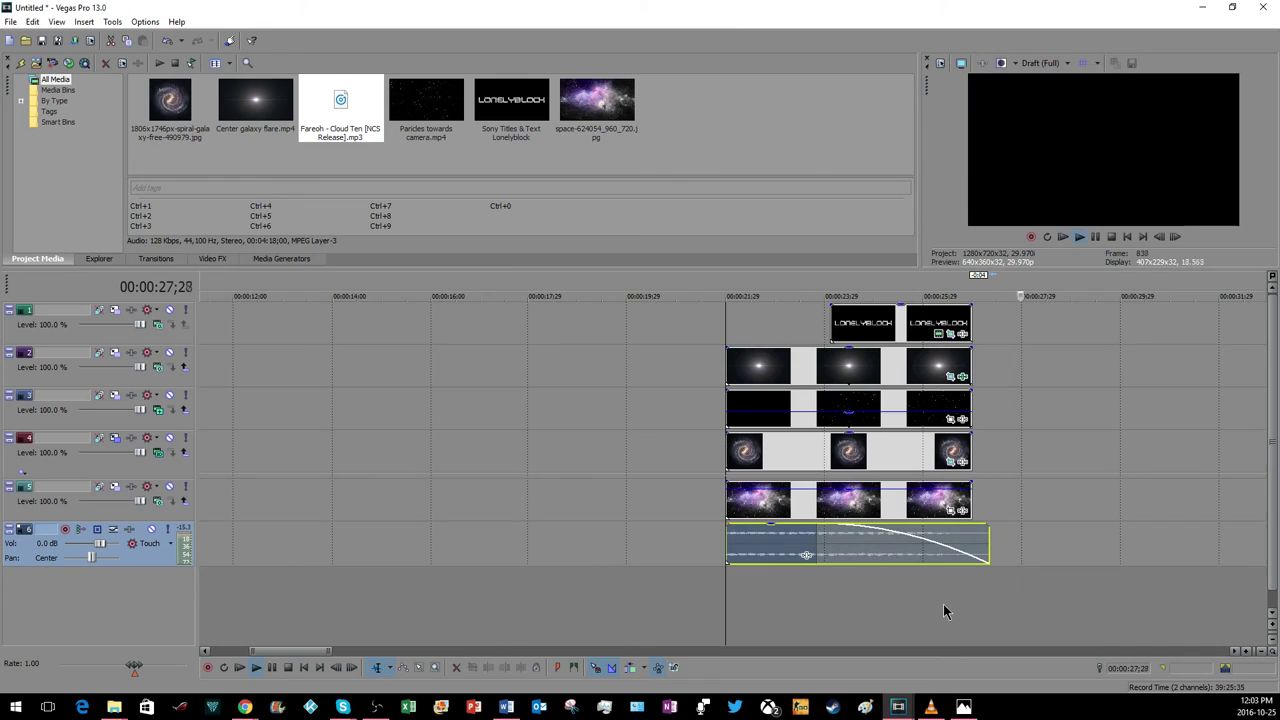
key("space")
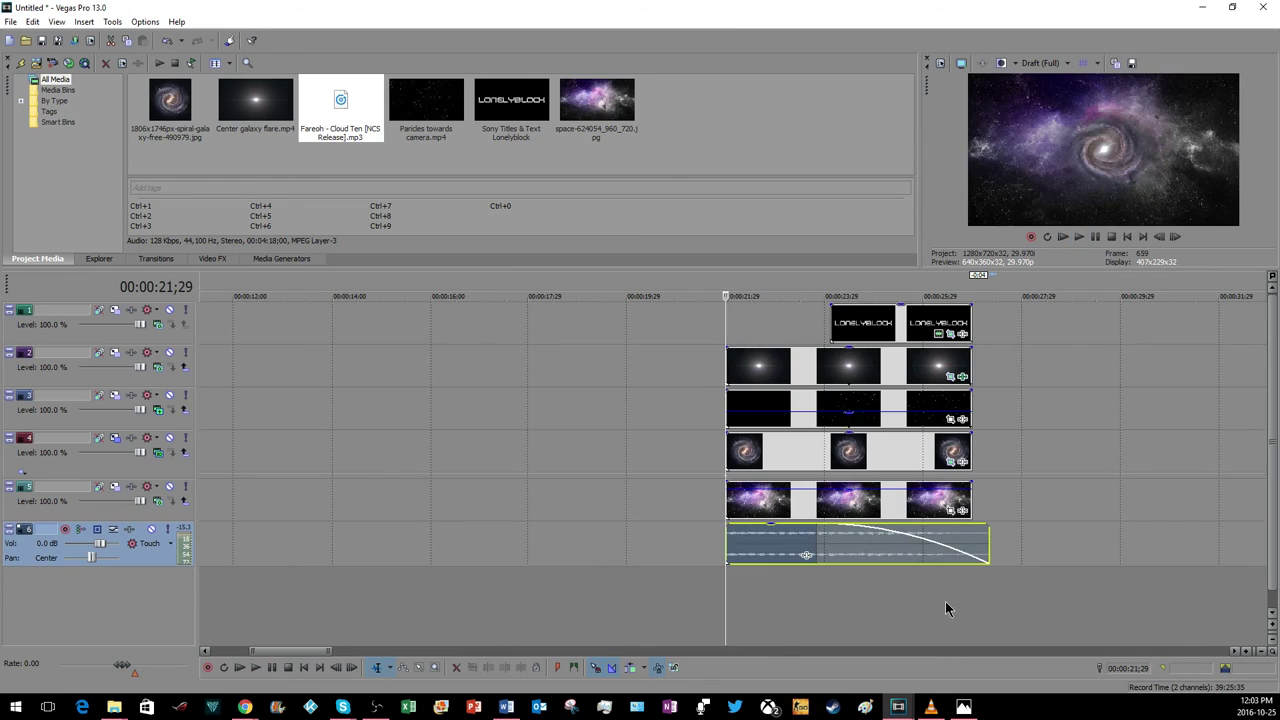
scroll(946, 608, "down", 6)
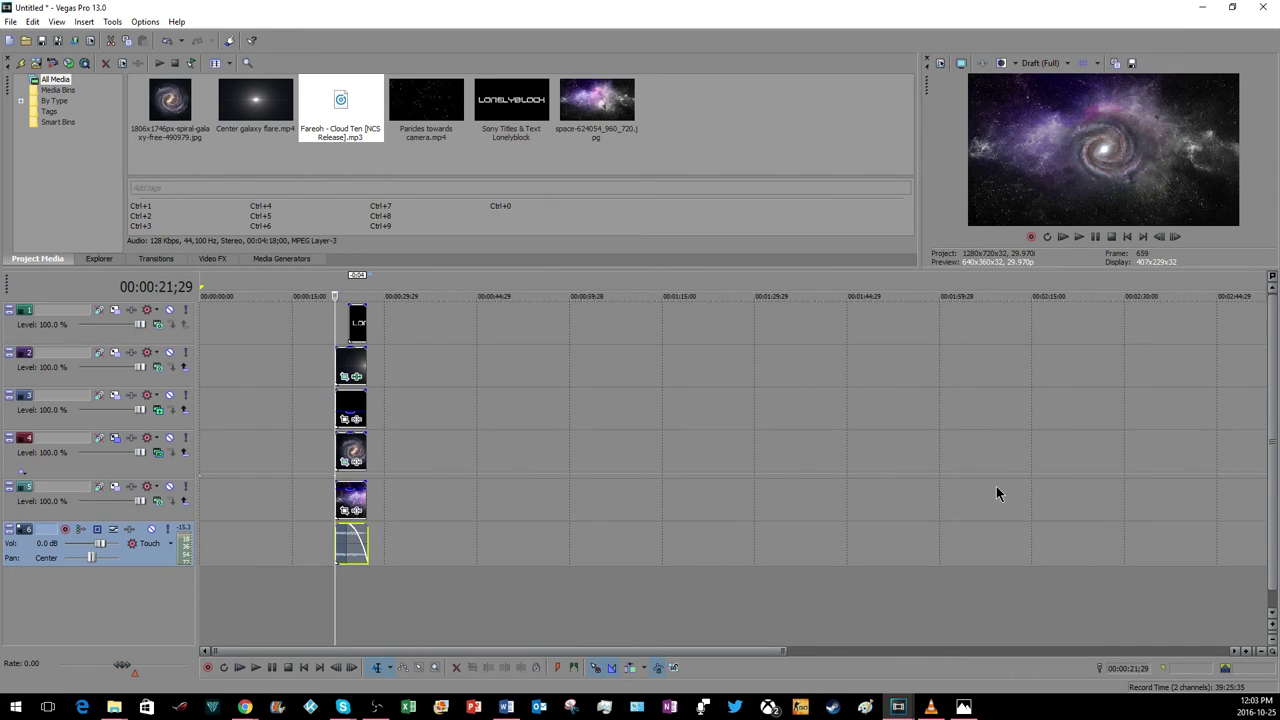